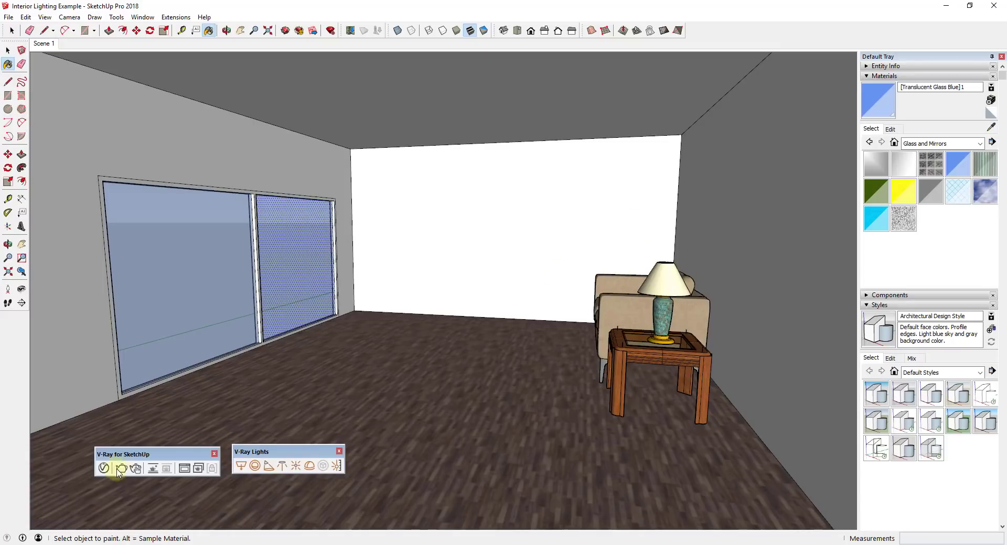
Run an interactive V-Ray render of the room to preview the existing lighting, and stop it
{"action": "left_click", "coordinate": [136, 468]}
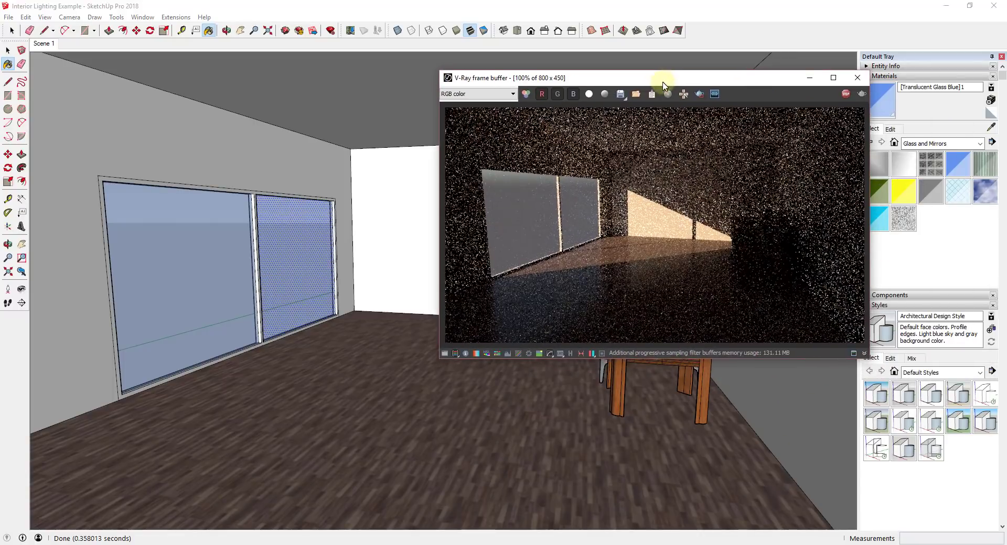
{"action": "left_click_drag", "start_coordinate": [663, 86], "coordinate": [637, 85]}
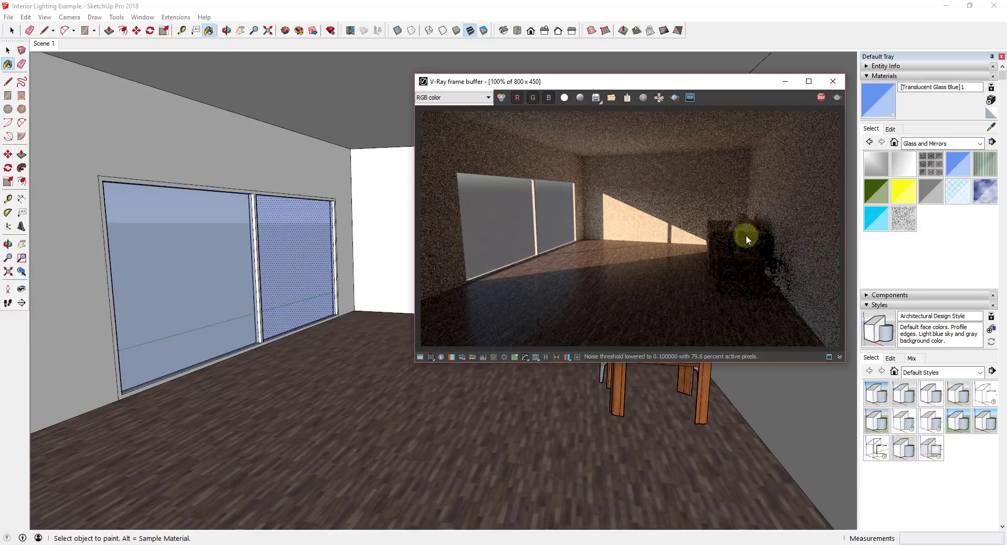
{"action": "left_click", "coordinate": [821, 99]}
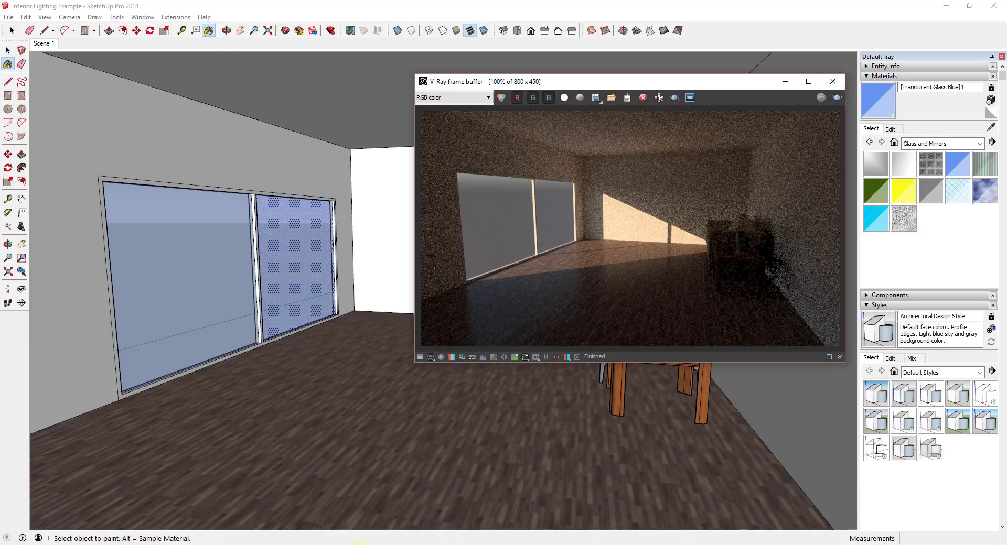
Open the V-Ray Asset Editor and restart the interactive render
{"action": "left_click", "coordinate": [348, 544]}
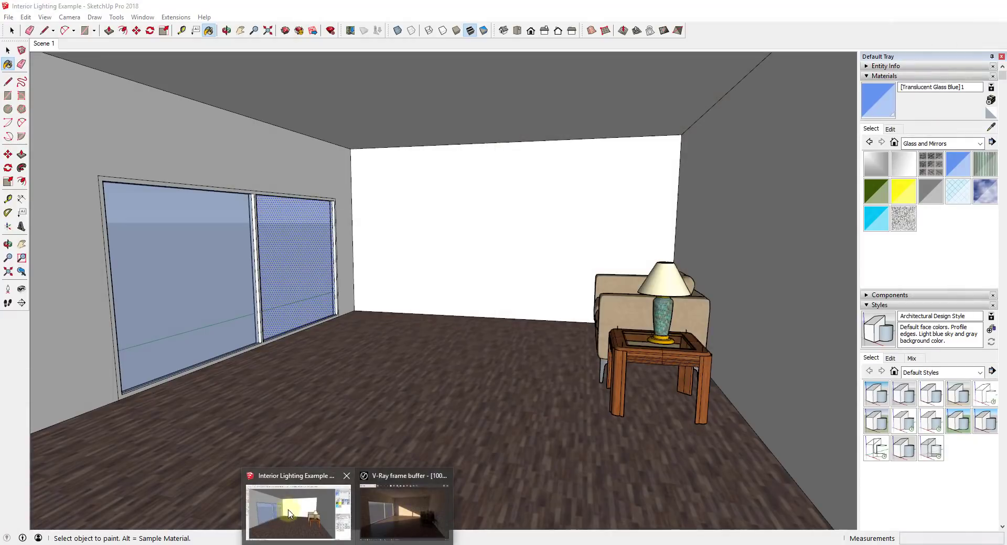
{"action": "left_click", "coordinate": [298, 511]}
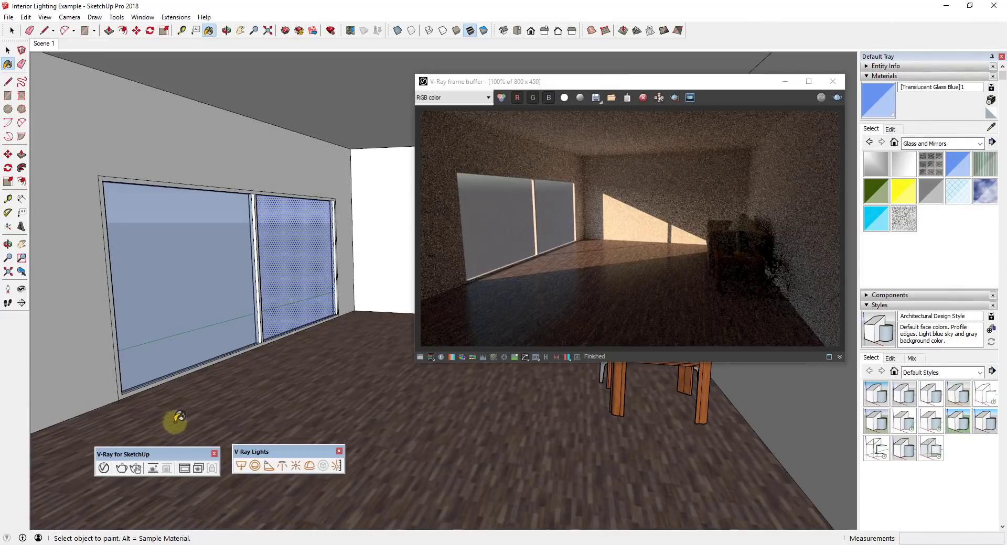
{"action": "left_click", "coordinate": [104, 468]}
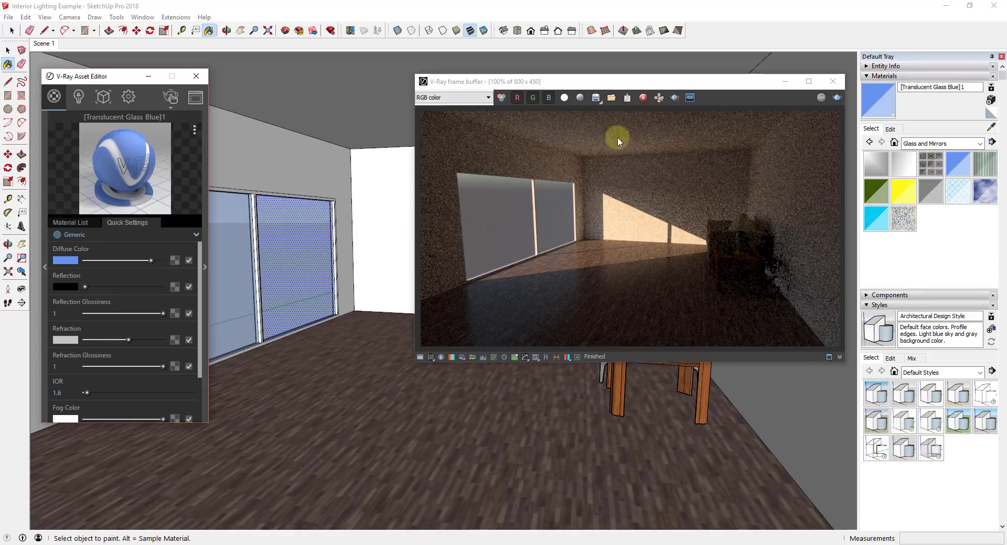
{"action": "left_click", "coordinate": [836, 98]}
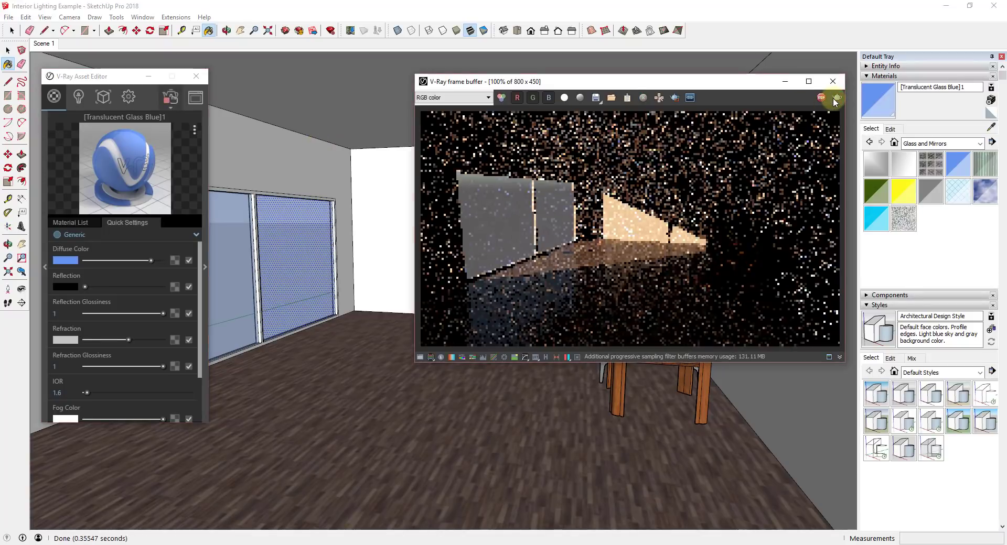
Turn off the SunLight in the V-Ray light list
{"action": "left_click", "coordinate": [84, 98]}
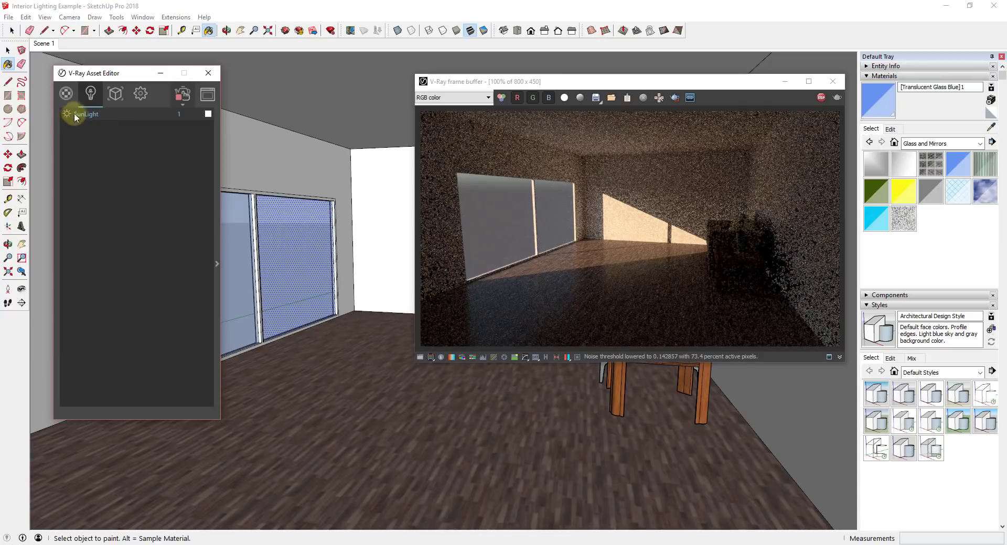
{"action": "left_click", "coordinate": [67, 115]}
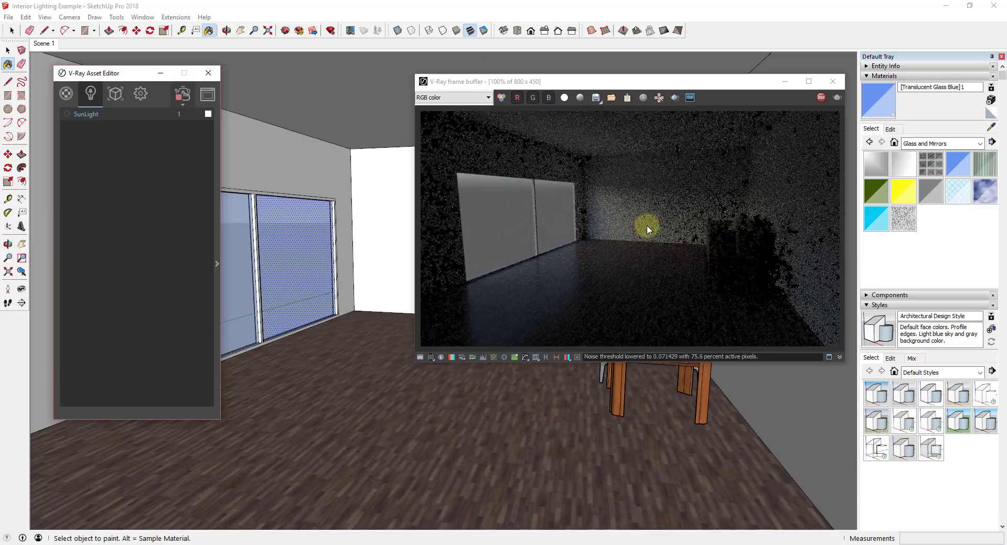
Turn the environment background off in the render settings and enable it again
{"action": "left_click", "coordinate": [140, 95]}
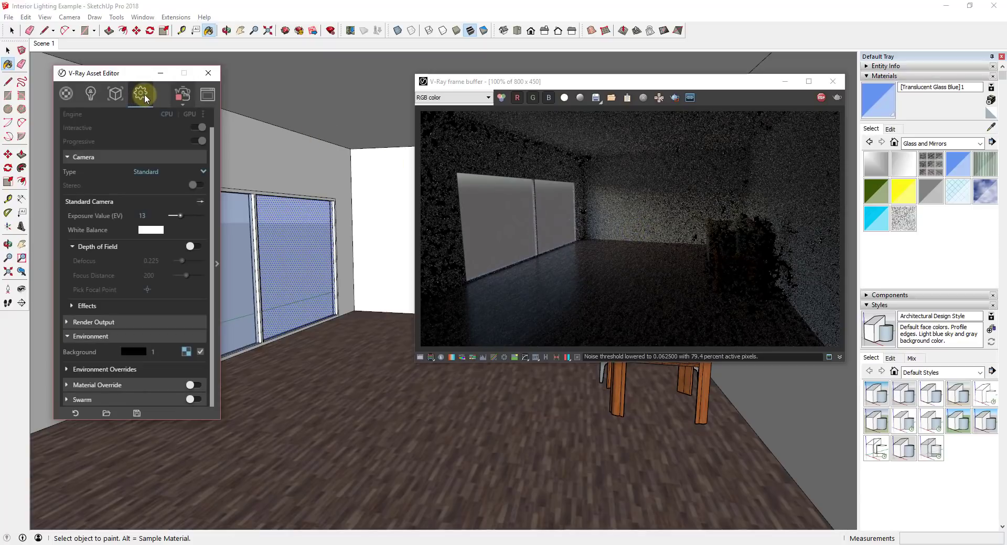
{"action": "left_click", "coordinate": [201, 352]}
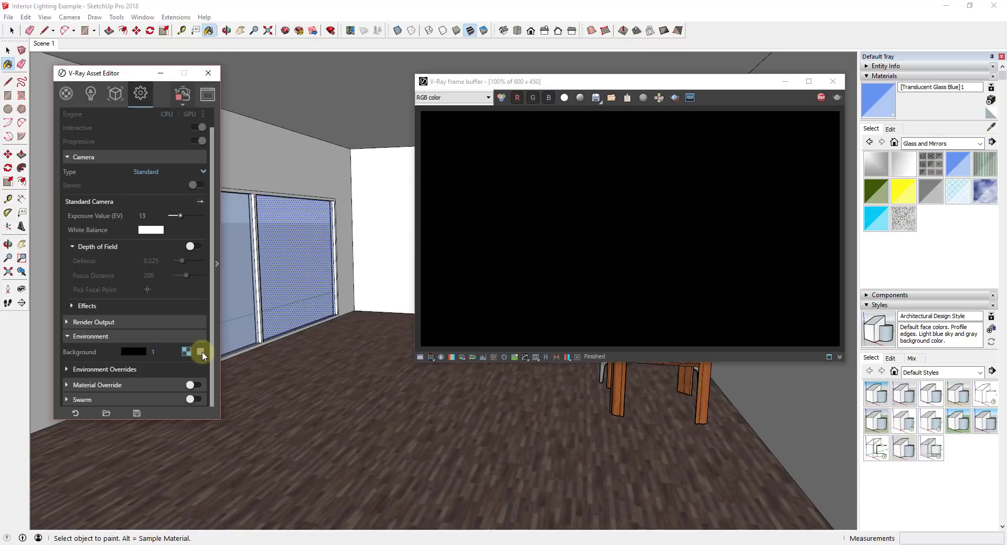
{"action": "left_click", "coordinate": [200, 352]}
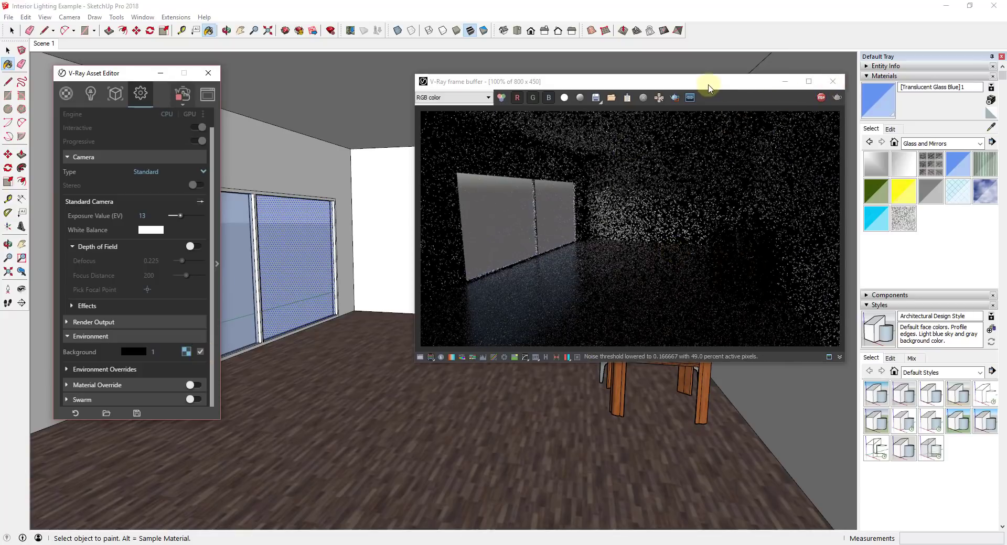
Set the standard camera's Exposure Value to 14.24 and reposition the render frame buffer so the ceiling area stays accessible
{"action": "left_click_drag", "start_coordinate": [702, 86], "coordinate": [762, 112]}
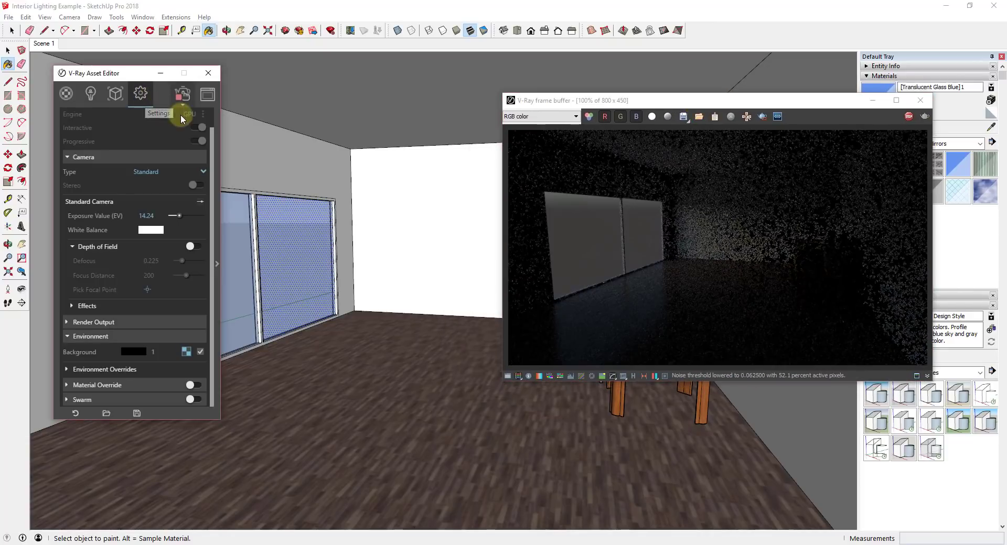
{"action": "left_click_drag", "start_coordinate": [805, 105], "coordinate": [835, 240]}
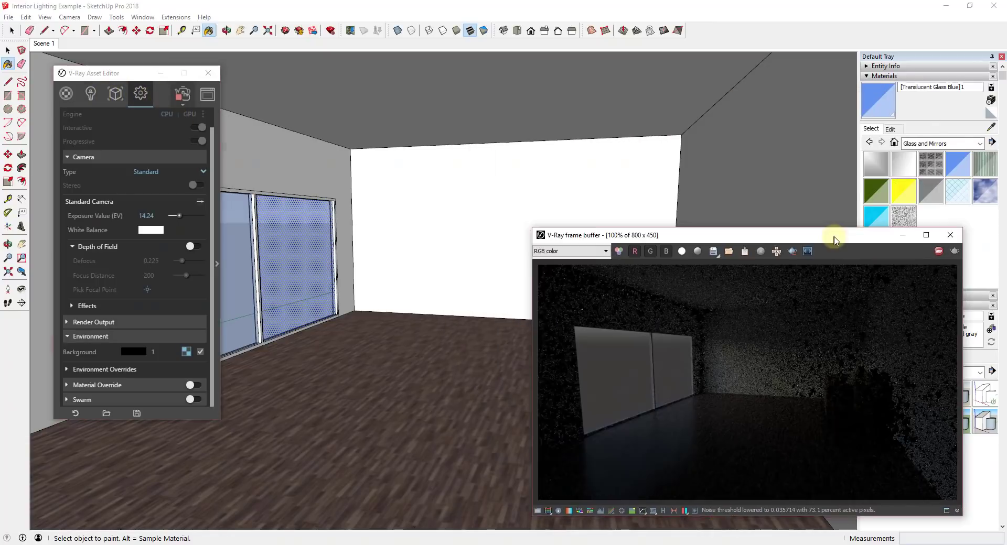
{"action": "left_click", "coordinate": [785, 38]}
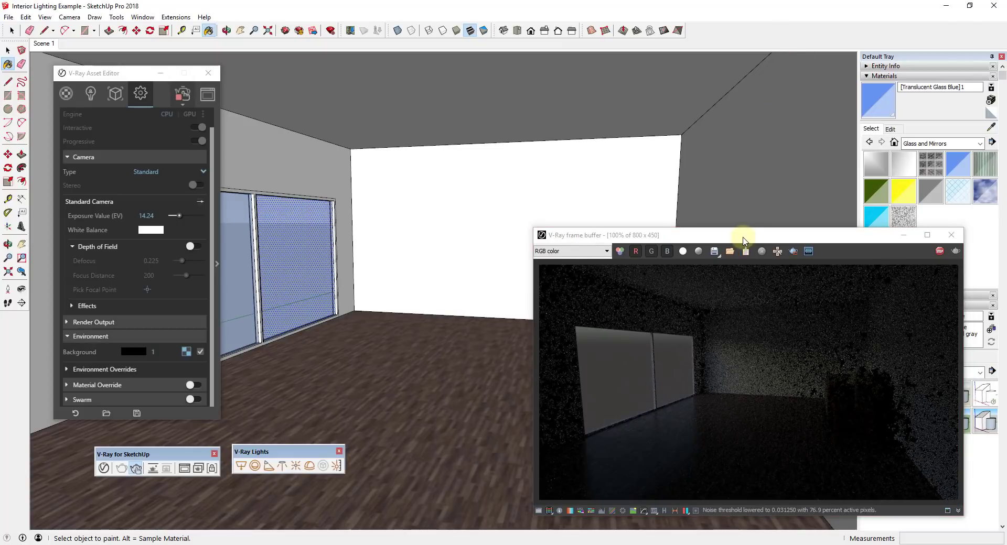
{"action": "left_click_drag", "start_coordinate": [741, 236], "coordinate": [777, 92]}
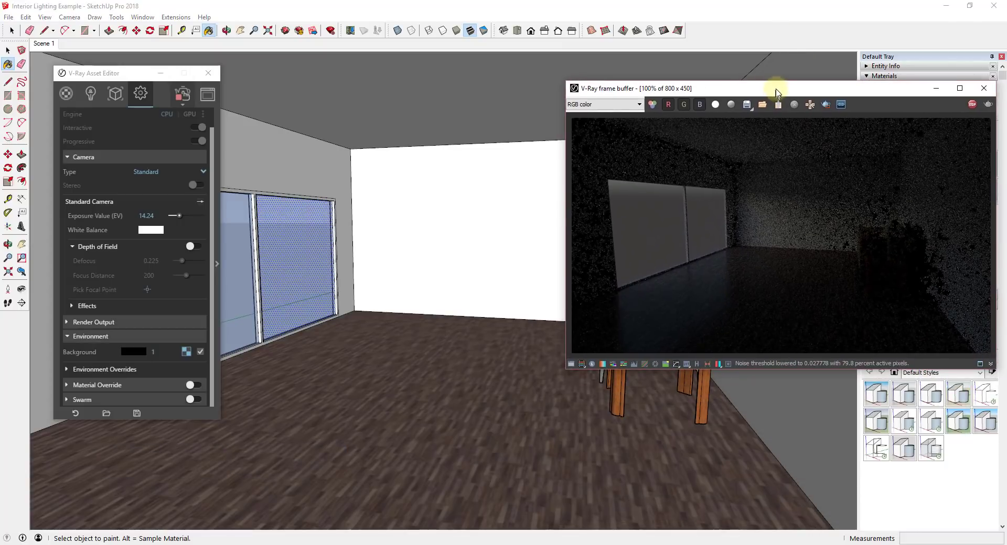
Close the render frame buffer and check which V-Ray toolbars are enabled in the toolbar list
{"action": "left_click", "coordinate": [738, 26]}
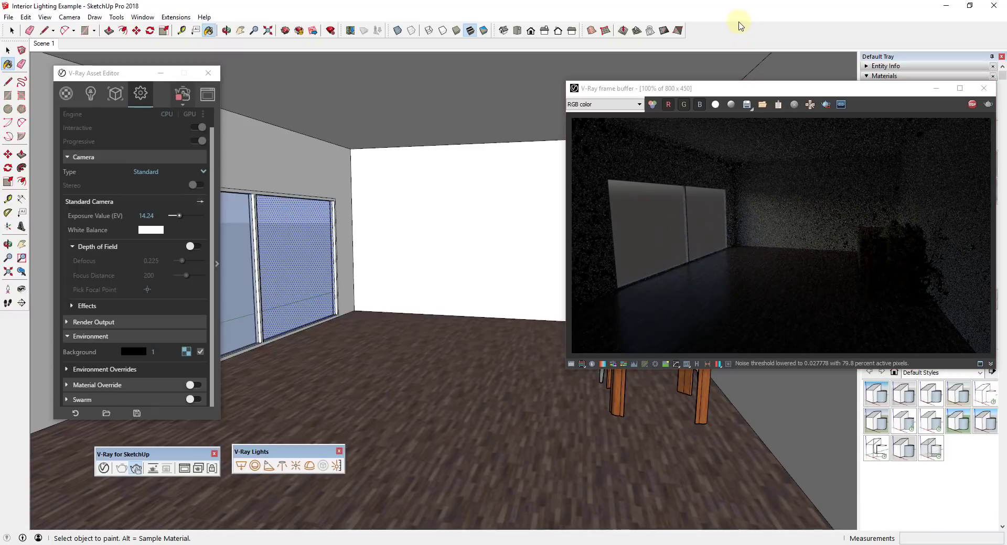
{"action": "right_click", "coordinate": [736, 30]}
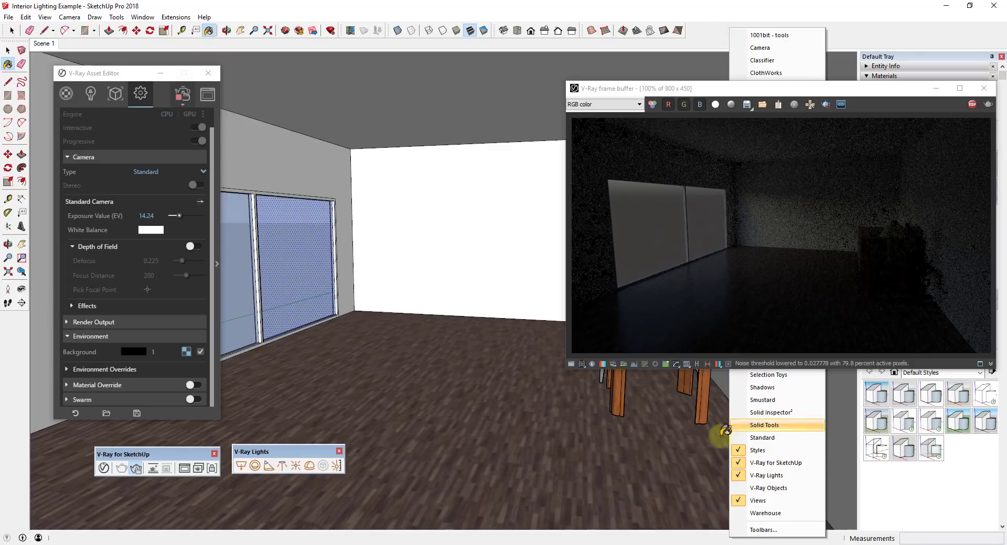
{"action": "left_click", "coordinate": [984, 88]}
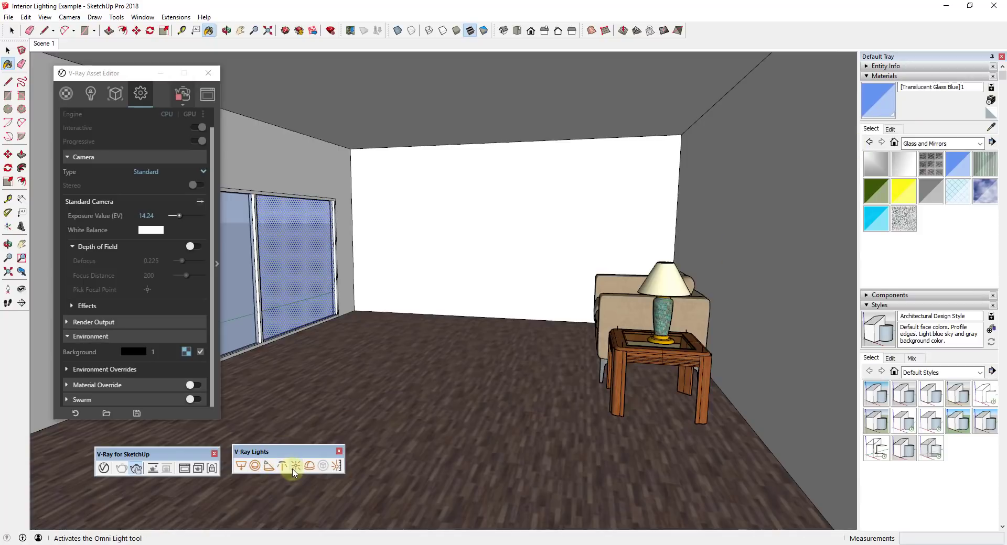
{"action": "right_click", "coordinate": [765, 32]}
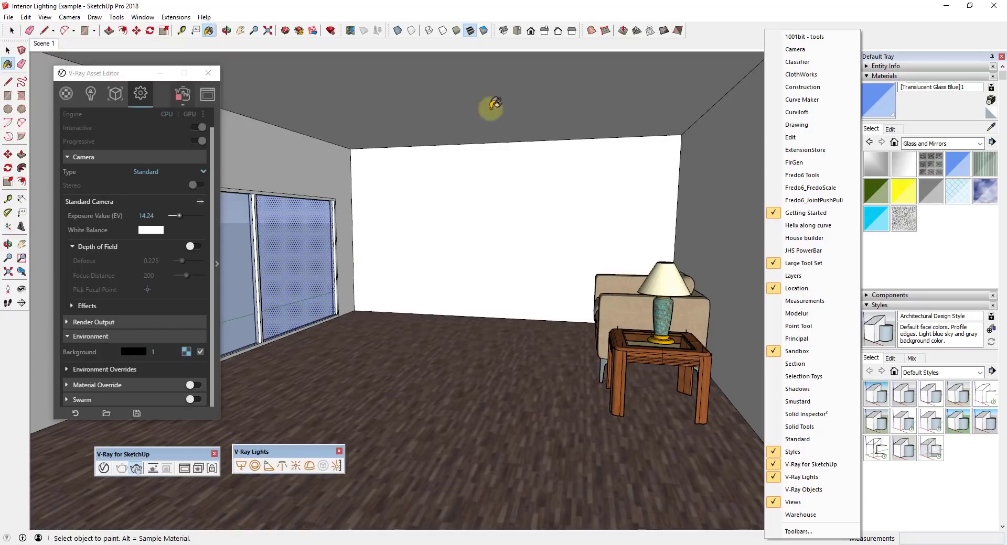
{"action": "left_click", "coordinate": [736, 36]}
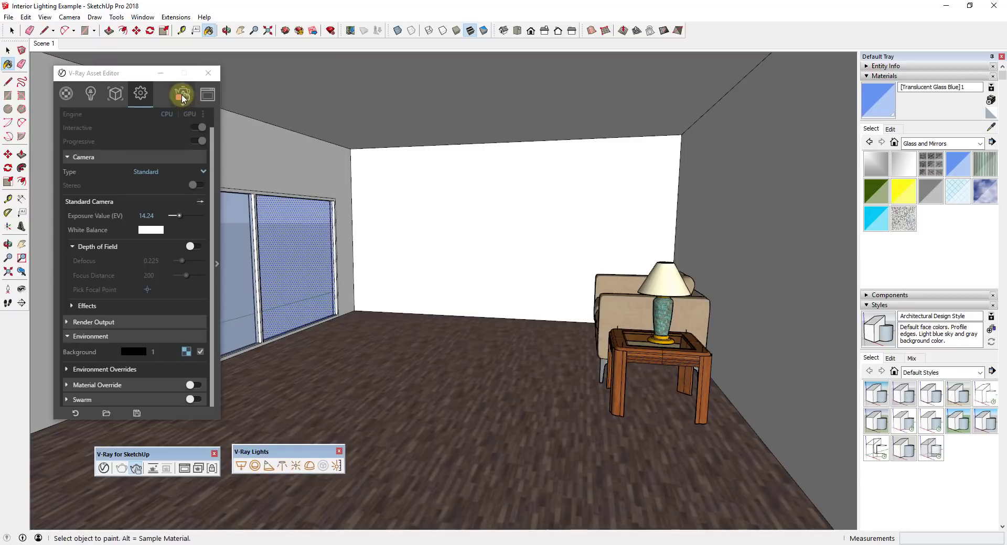
Switch the render engine to GPU and restart the interactive render
{"action": "left_click", "coordinate": [183, 98]}
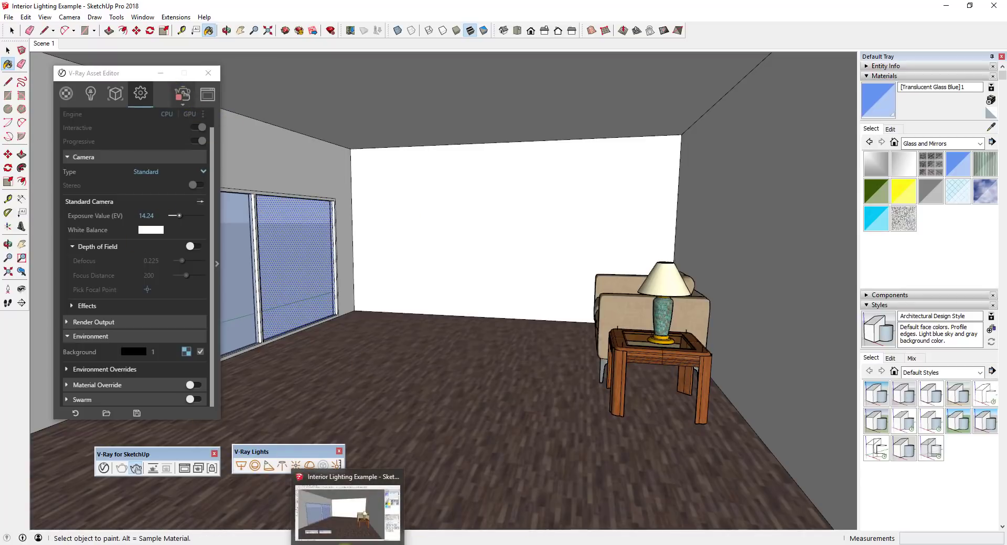
{"action": "left_click", "coordinate": [183, 96]}
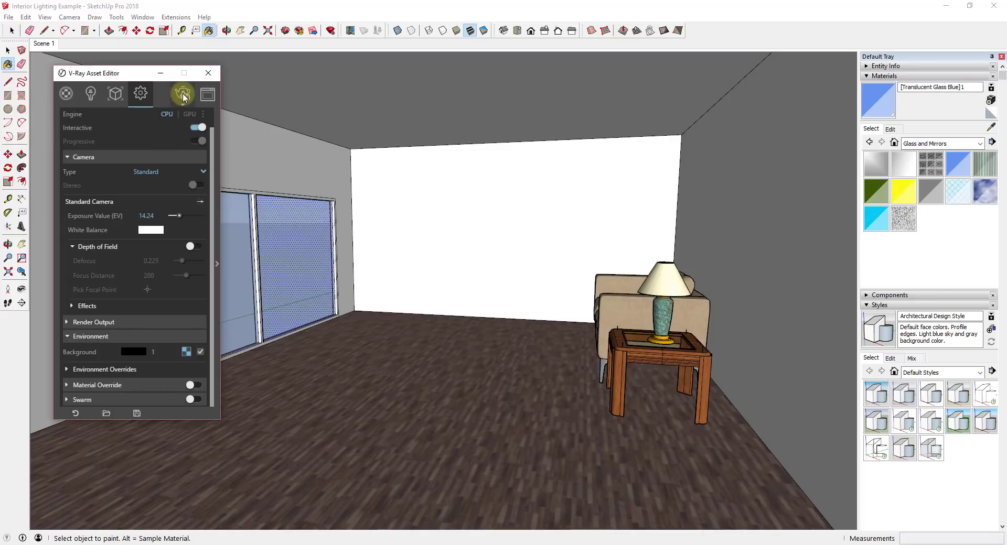
{"action": "left_click", "coordinate": [184, 95]}
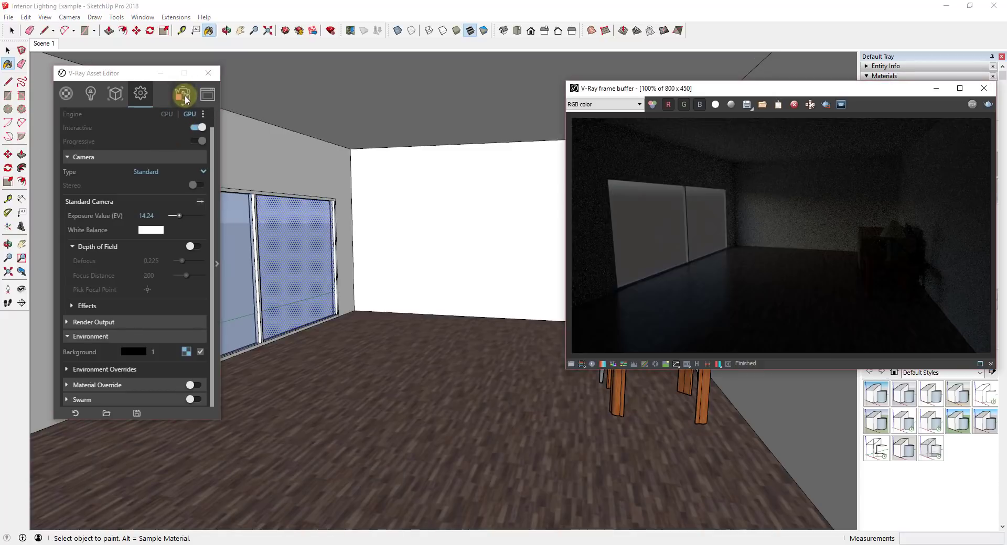
{"action": "left_click", "coordinate": [185, 97]}
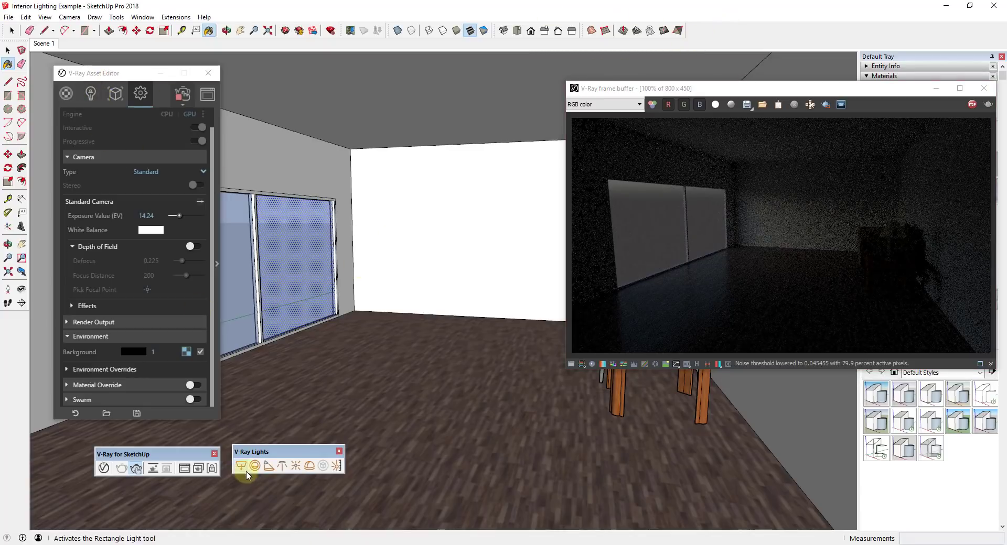
Place a V-Ray rectangle light on the ceiling near the window wall
{"action": "left_click", "coordinate": [242, 466]}
{"action": "left_click", "coordinate": [381, 119]}
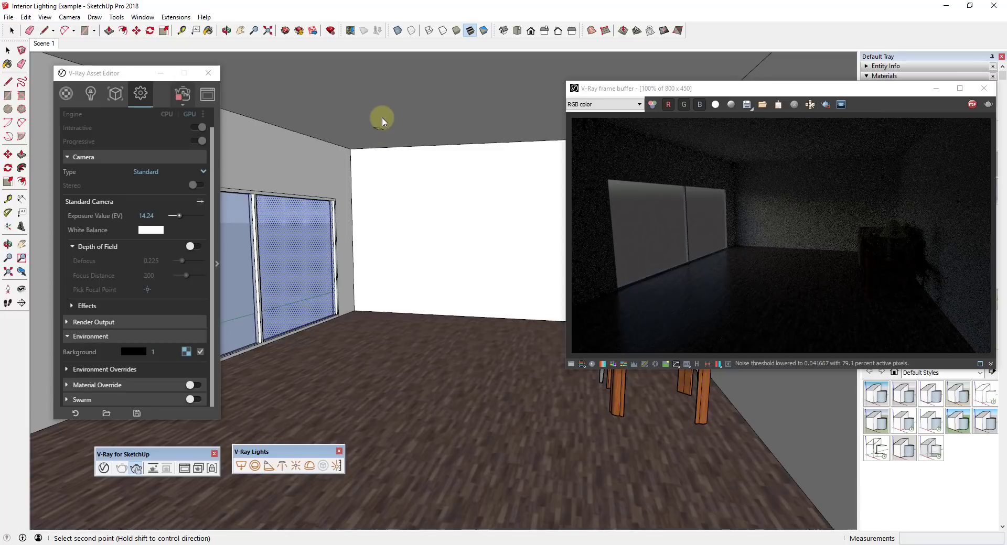
{"action": "left_click", "coordinate": [428, 69]}
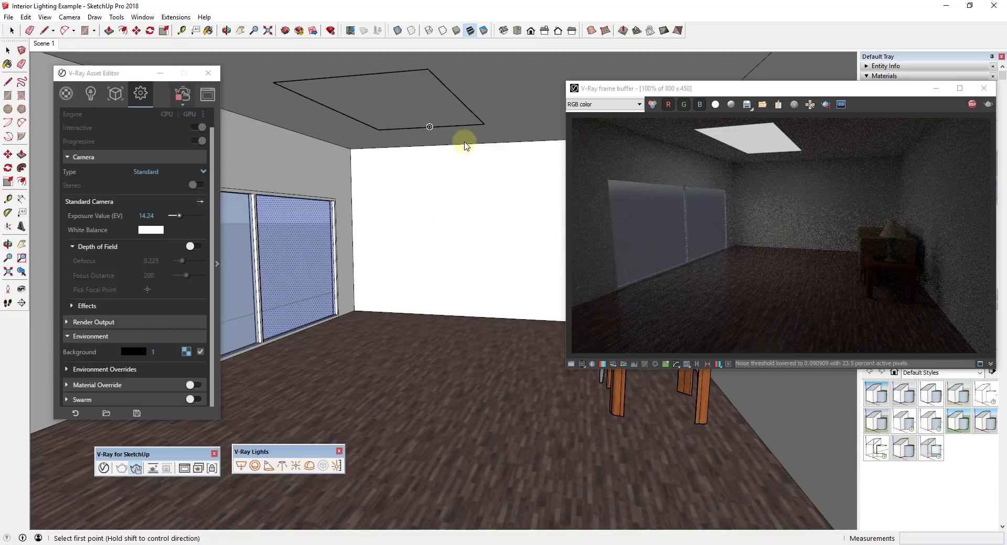
Set the rectangle light's intensity to 100, keeping the units at Default (Scalar)
{"action": "left_click", "coordinate": [90, 94]}
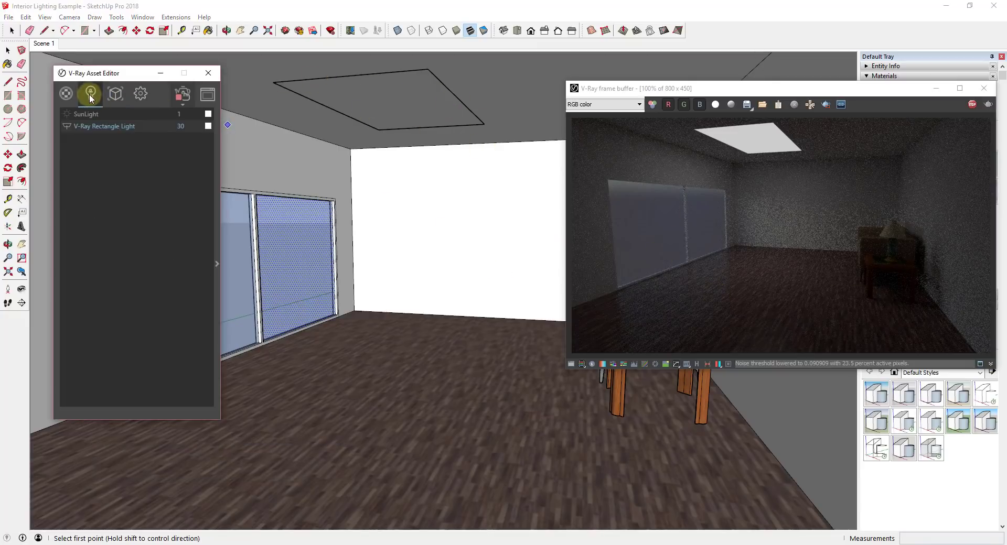
{"action": "left_click", "coordinate": [217, 227]}
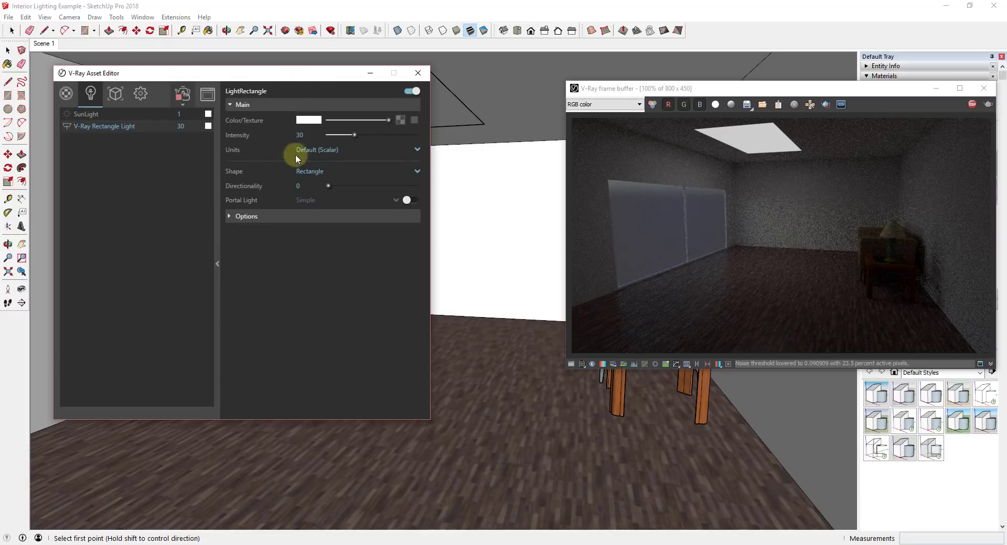
{"action": "left_click", "coordinate": [319, 151]}
{"action": "left_click", "coordinate": [319, 151]}
{"action": "left_click", "coordinate": [299, 135]}
{"action": "type", "text": "100"}
{"action": "key", "text": "Return"}
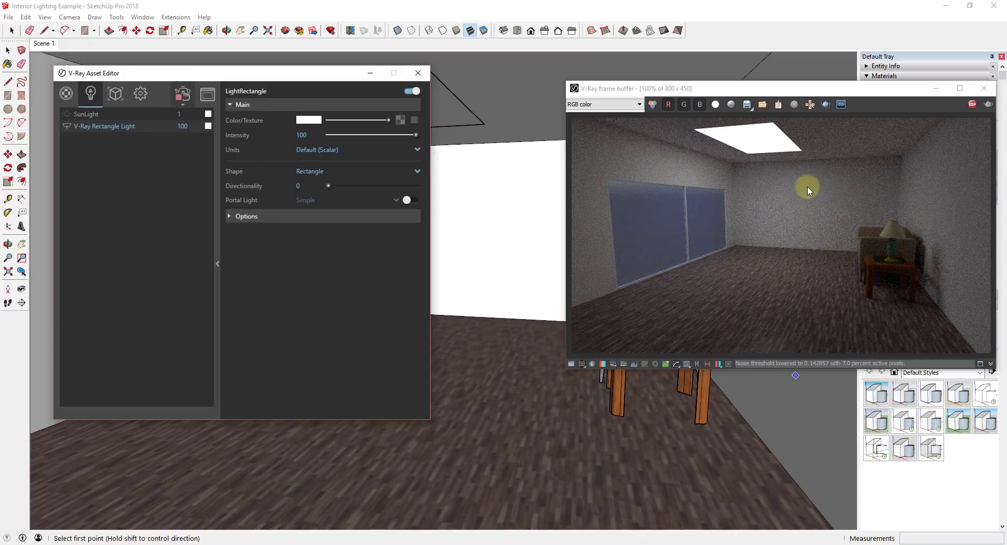
Scale the ceiling rectangle light uniformly to about 0.91 and stretch it by about 1.69 along the red axis
{"action": "left_click_drag", "start_coordinate": [281, 79], "coordinate": [266, 164]}
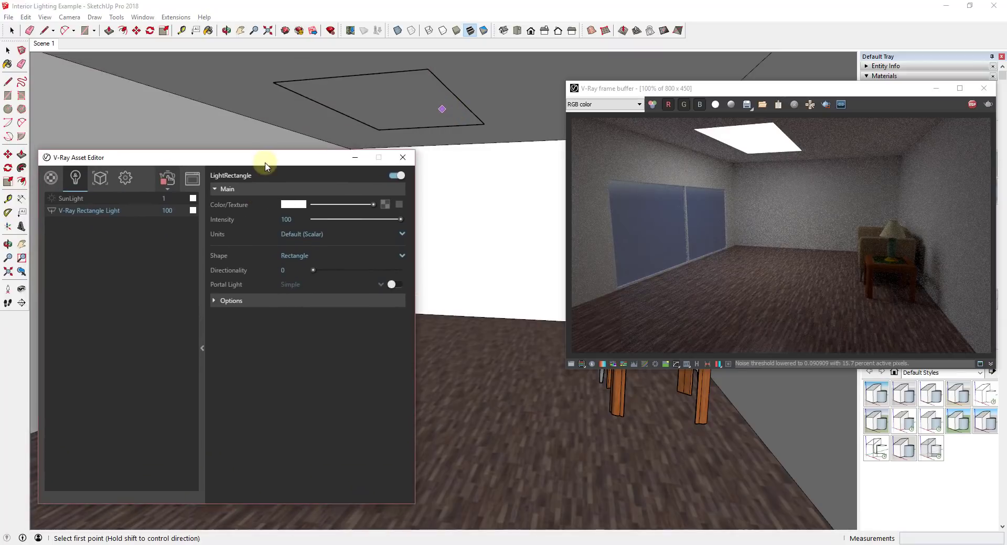
{"action": "left_click", "coordinate": [379, 96]}
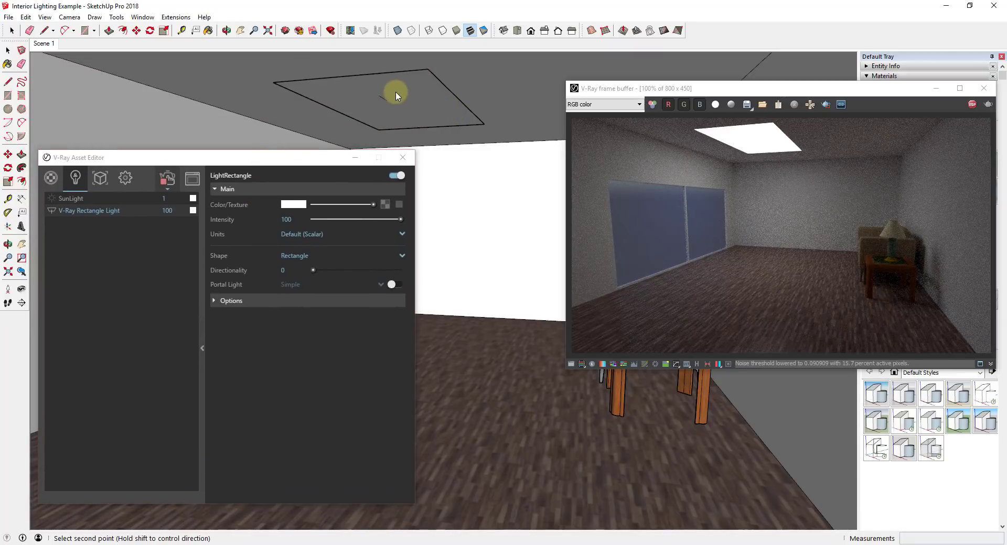
{"action": "key", "text": "space"}
{"action": "left_click", "coordinate": [402, 93]}
{"action": "key", "text": "s"}
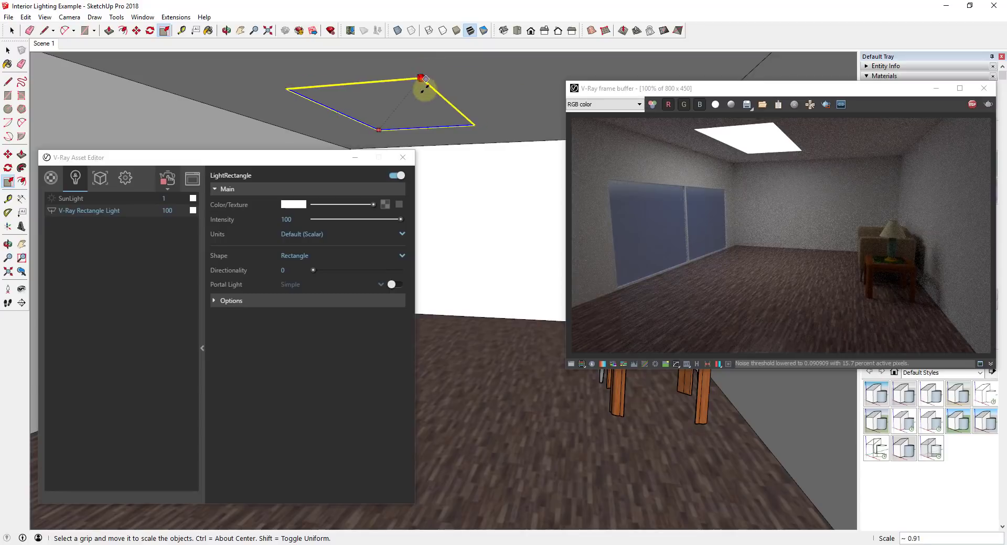
{"action": "mouse_move", "coordinate": [423, 89]}
{"action": "left_mouse_down"}
{"action": "mouse_move", "coordinate": [393, 110]}
{"action": "mouse_move", "coordinate": [421, 78]}
{"action": "left_mouse_up"}
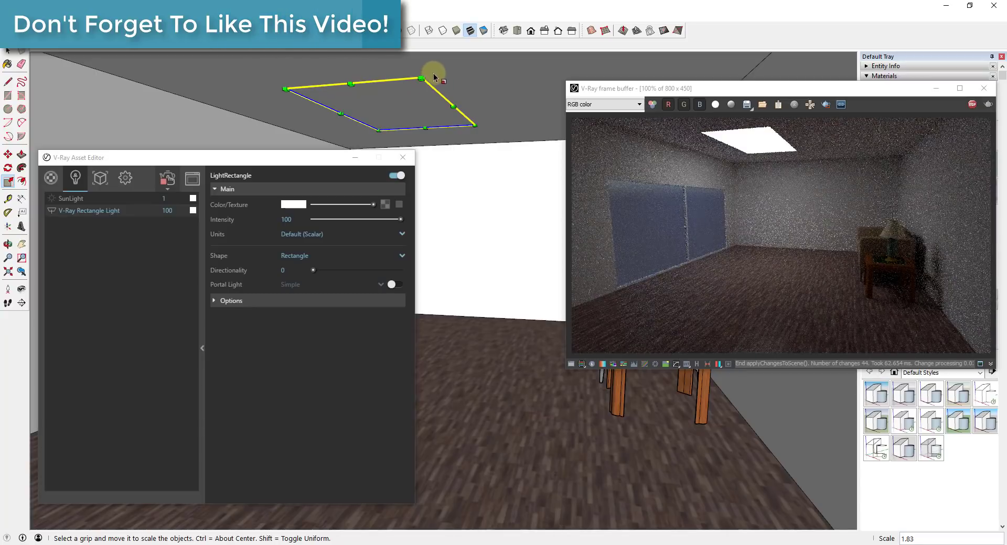
{"action": "left_click_drag", "start_coordinate": [454, 106], "coordinate": [540, 99]}
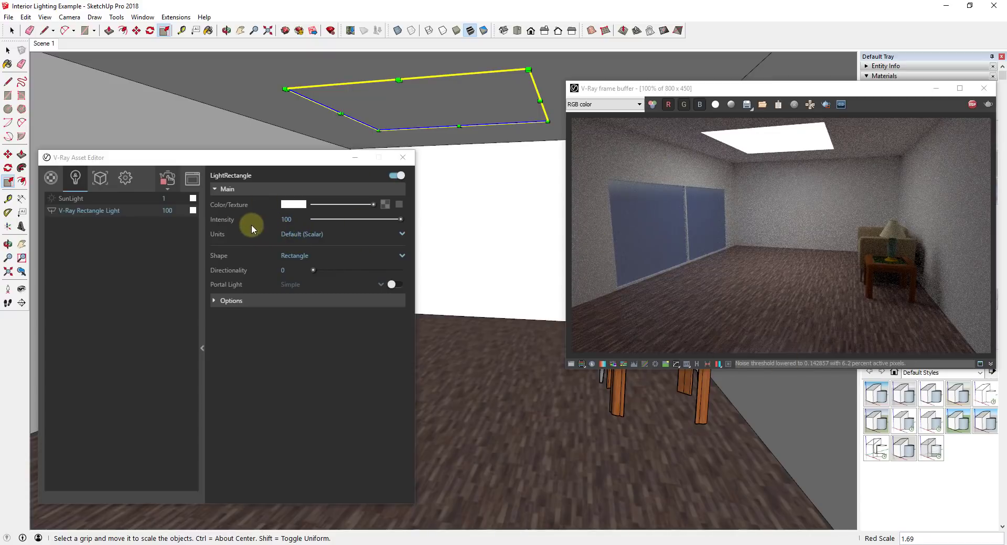
Narrow the ceiling rectangle light to about 0.62 along the green axis and make it invisible in its options
{"action": "left_click_drag", "start_coordinate": [398, 80], "coordinate": [426, 99]}
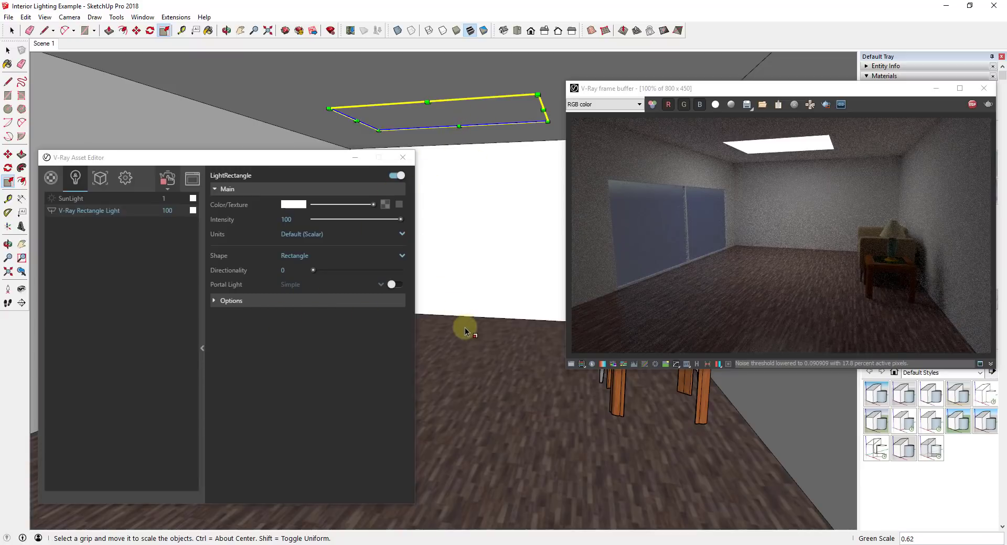
{"action": "left_click", "coordinate": [214, 301]}
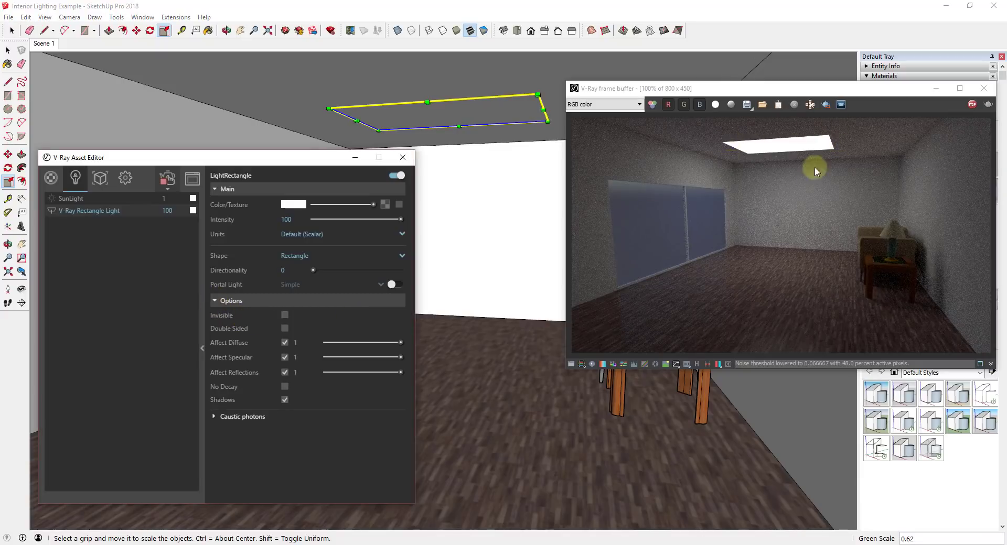
{"action": "left_click", "coordinate": [284, 315]}
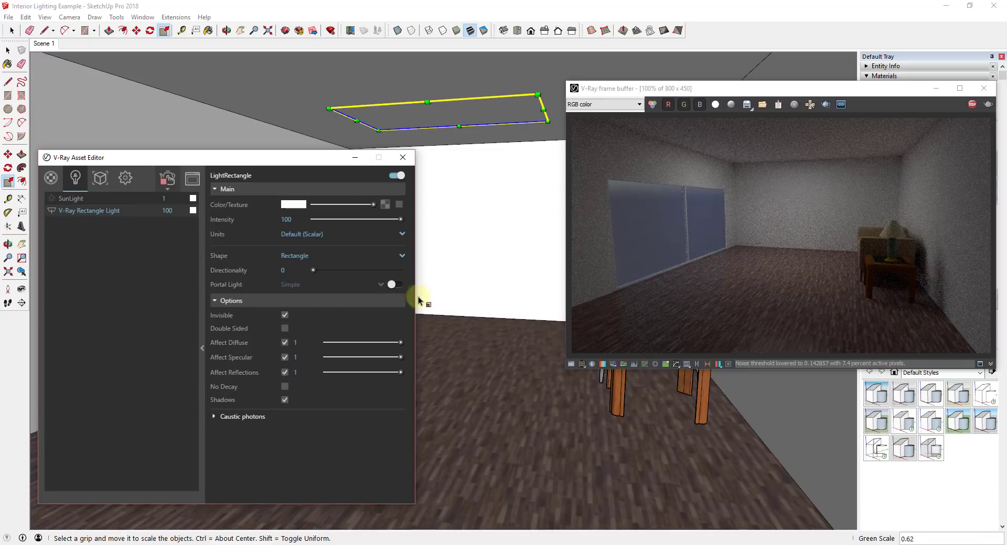
{"action": "left_click", "coordinate": [285, 315]}
Switch off the V-Ray rectangle light and leave the Scale tool
{"action": "left_click", "coordinate": [51, 211]}
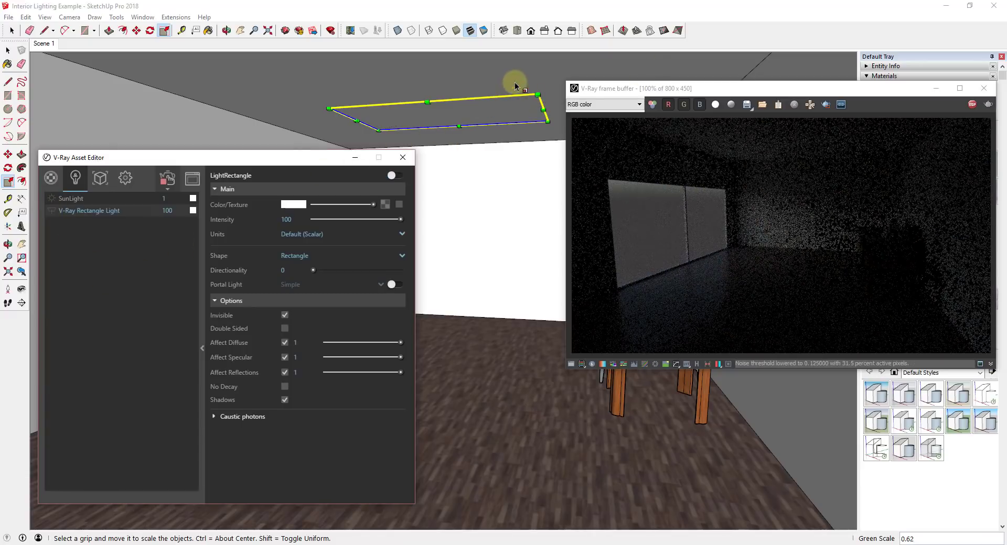
{"action": "left_click", "coordinate": [736, 21]}
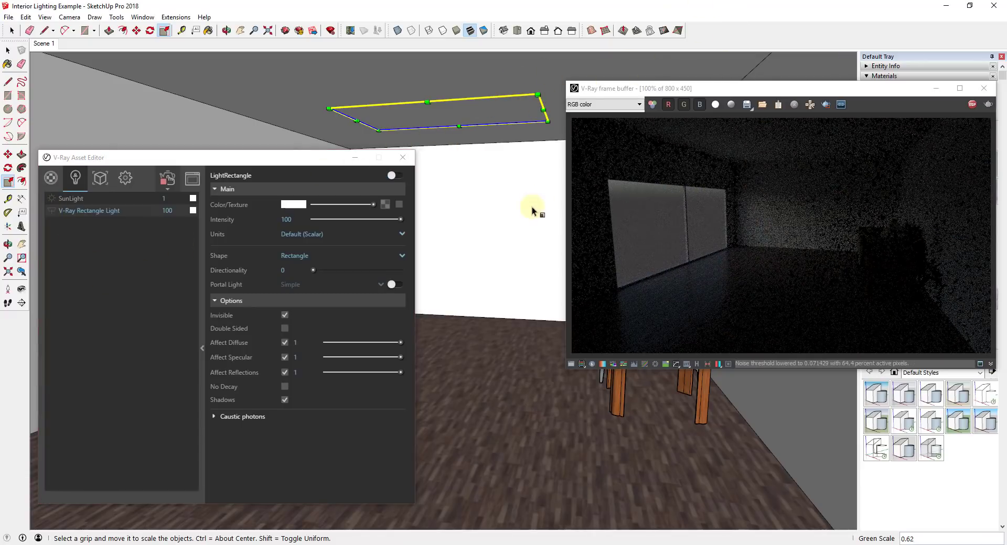
{"action": "key", "text": "space"}
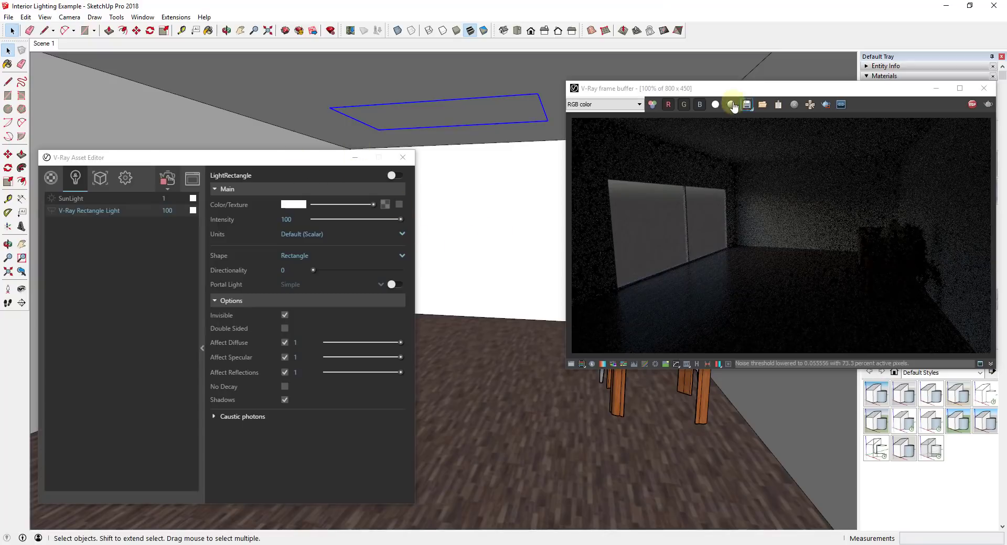
Place a V-Ray sphere light on the floor in the middle of the room
{"action": "left_click_drag", "start_coordinate": [221, 160], "coordinate": [225, 71]}
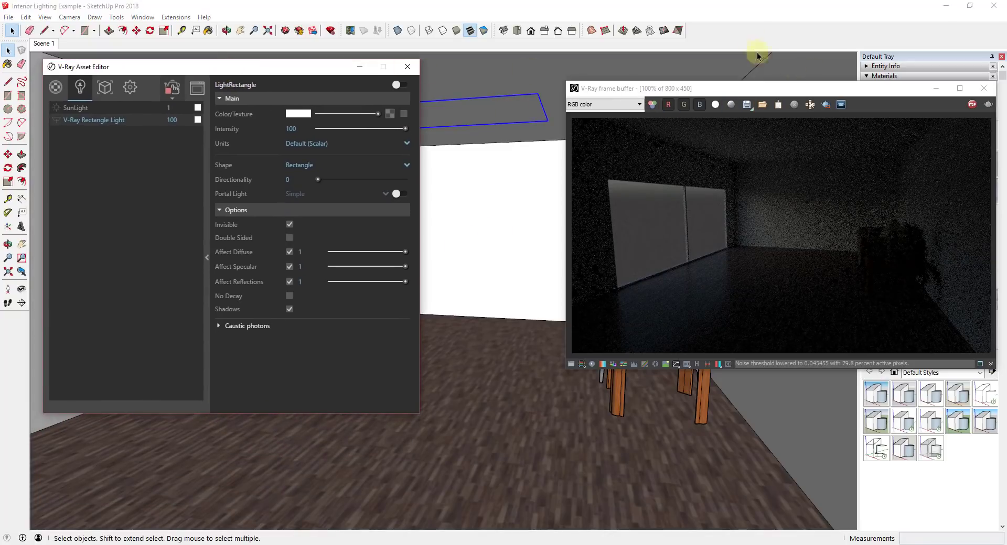
{"action": "left_click", "coordinate": [751, 30]}
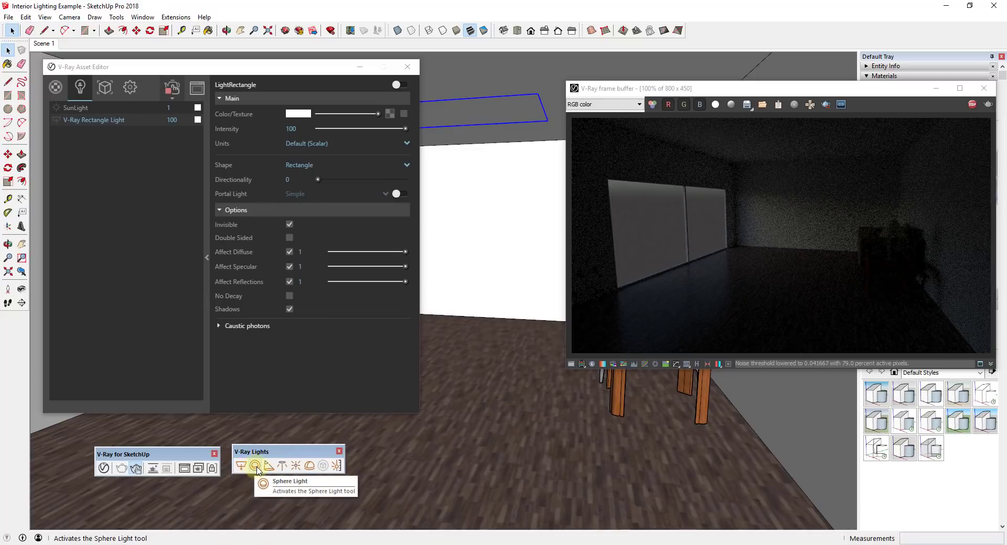
{"action": "left_click", "coordinate": [256, 466]}
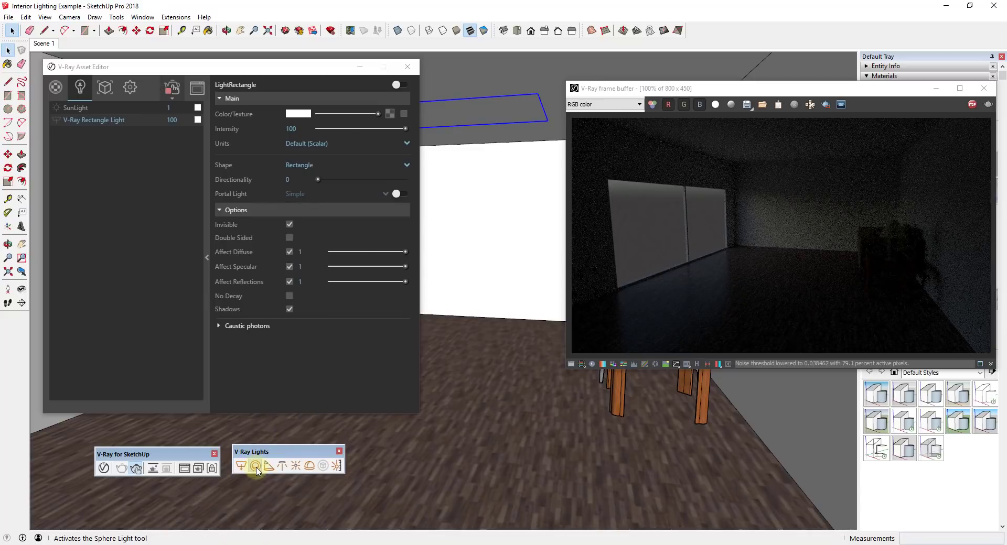
{"action": "left_click", "coordinate": [495, 363]}
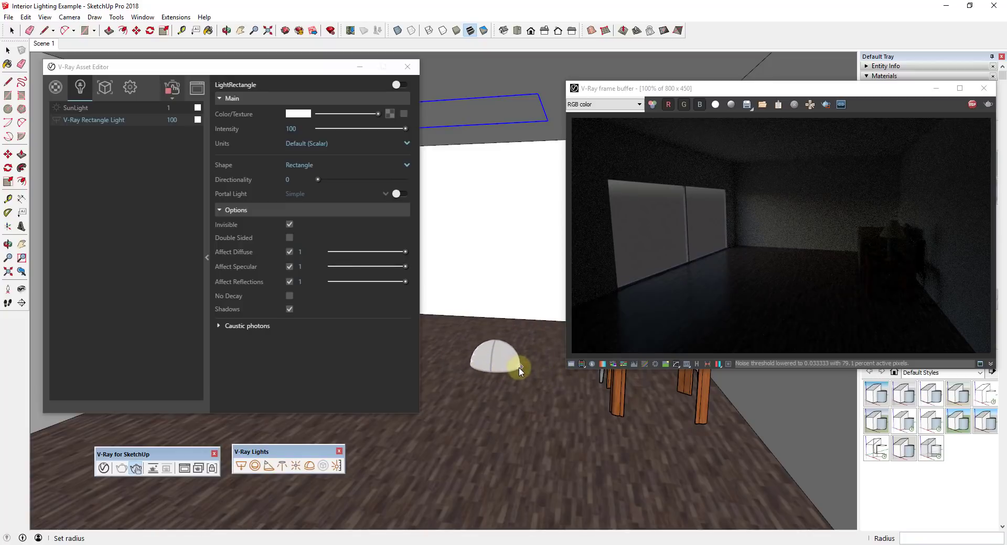
{"action": "left_click", "coordinate": [511, 366]}
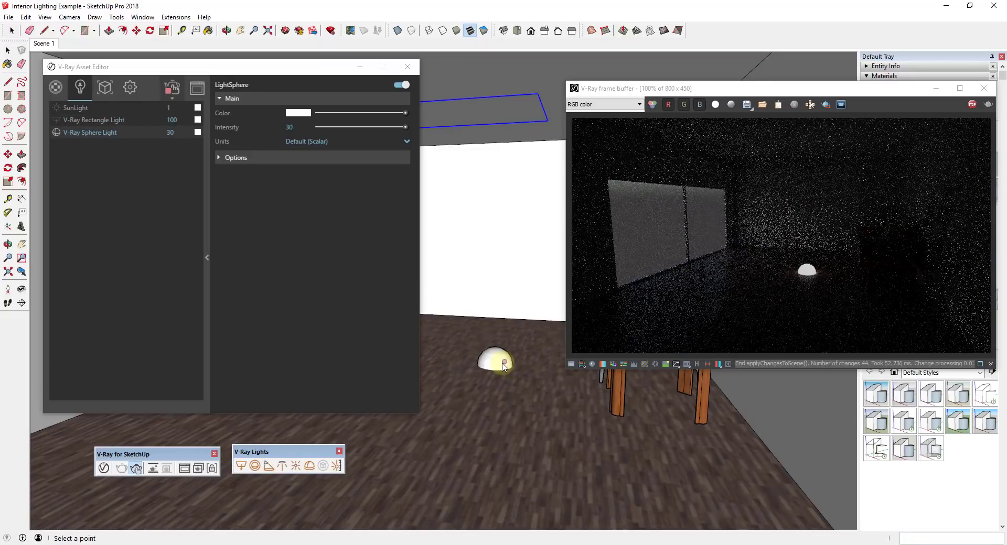
Move the sphere light straight up off the floor by about 4' 6 11/16"
{"action": "key", "text": "space"}
{"action": "left_click", "coordinate": [502, 363]}
{"action": "key", "text": "m"}
{"action": "left_click_drag", "start_coordinate": [502, 362], "coordinate": [501, 263]}
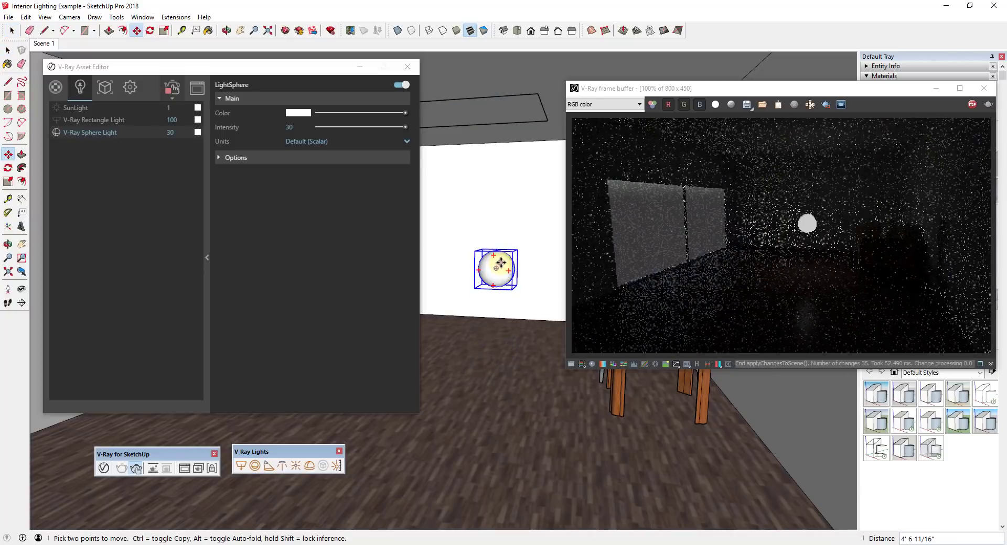
{"action": "key", "text": "space"}
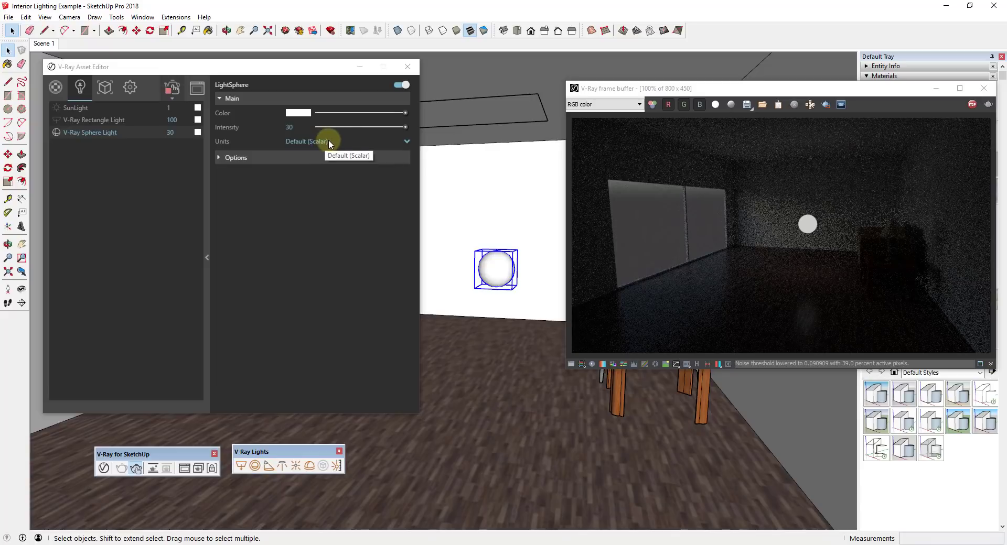
Set the sphere light's intensity units to Radiant power (W)
{"action": "left_click", "coordinate": [383, 141]}
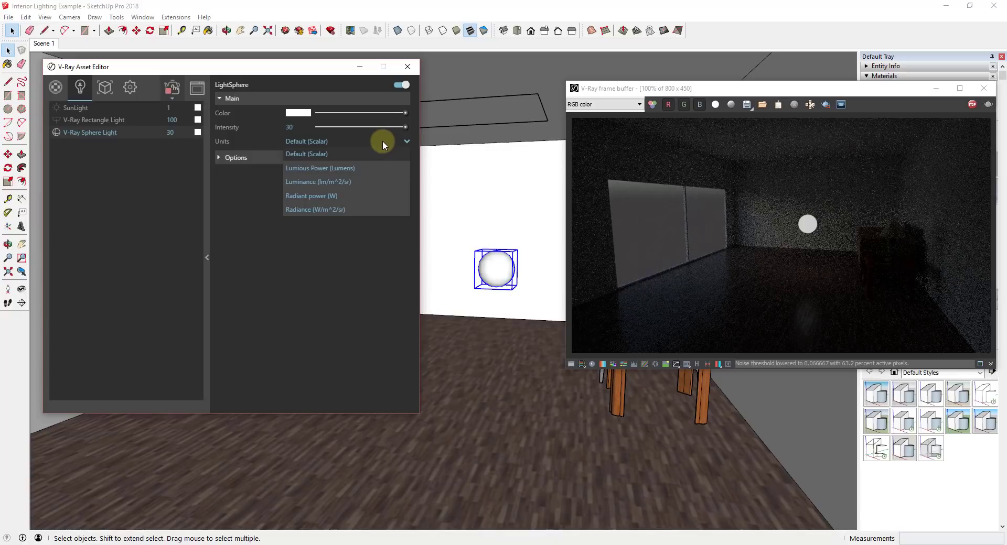
{"action": "left_click", "coordinate": [340, 197]}
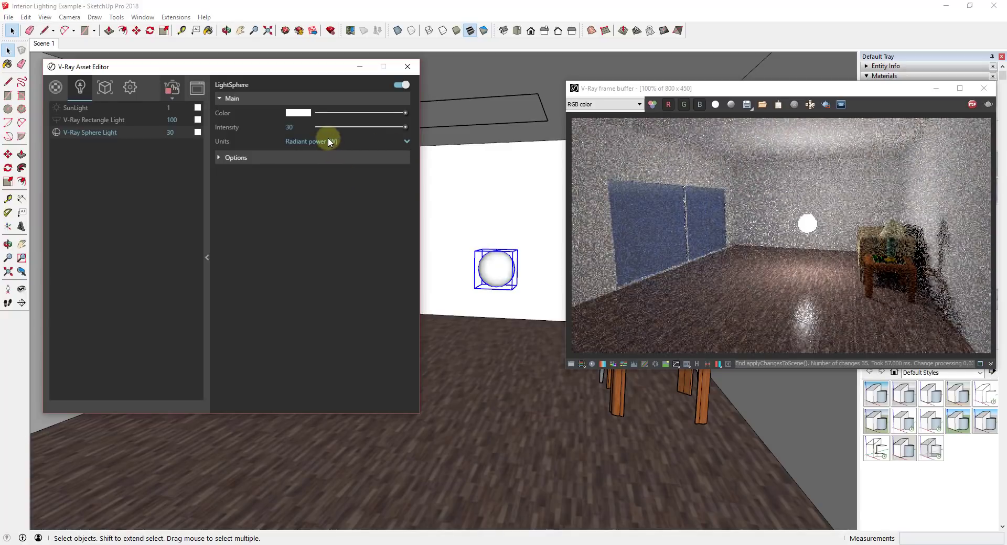
{"action": "left_click", "coordinate": [328, 140]}
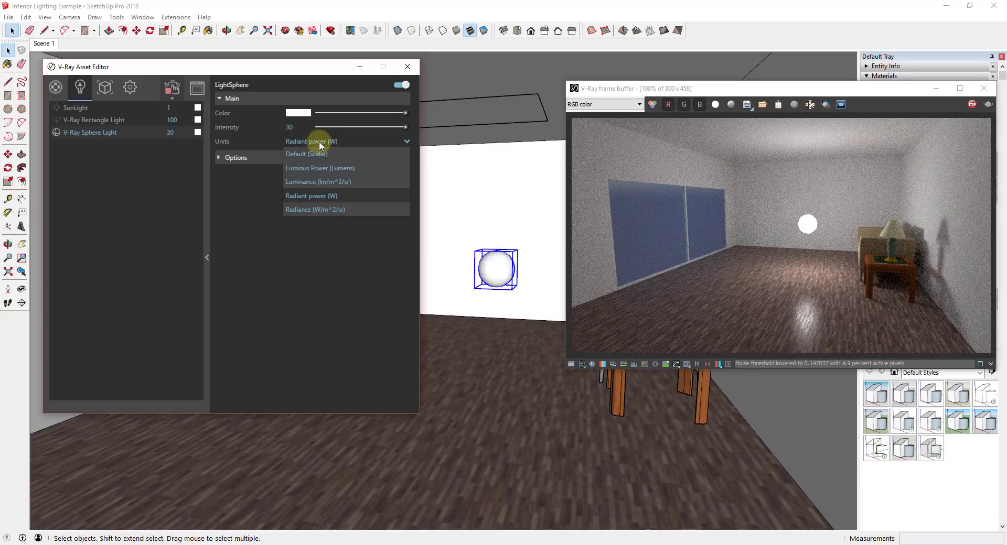
{"action": "left_click", "coordinate": [319, 141]}
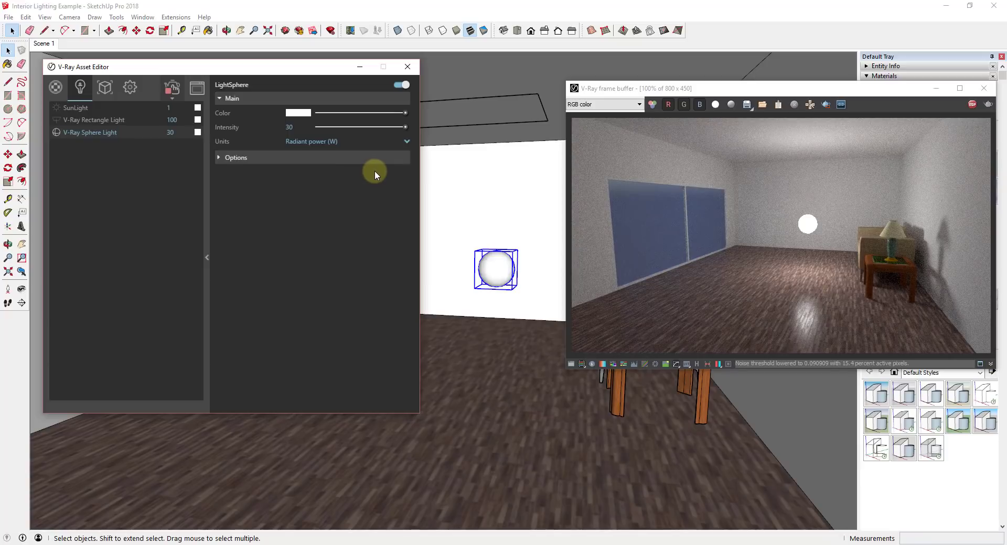
Shrink the sphere light uniformly to a scale of about 0.31
{"action": "left_click", "coordinate": [501, 272]}
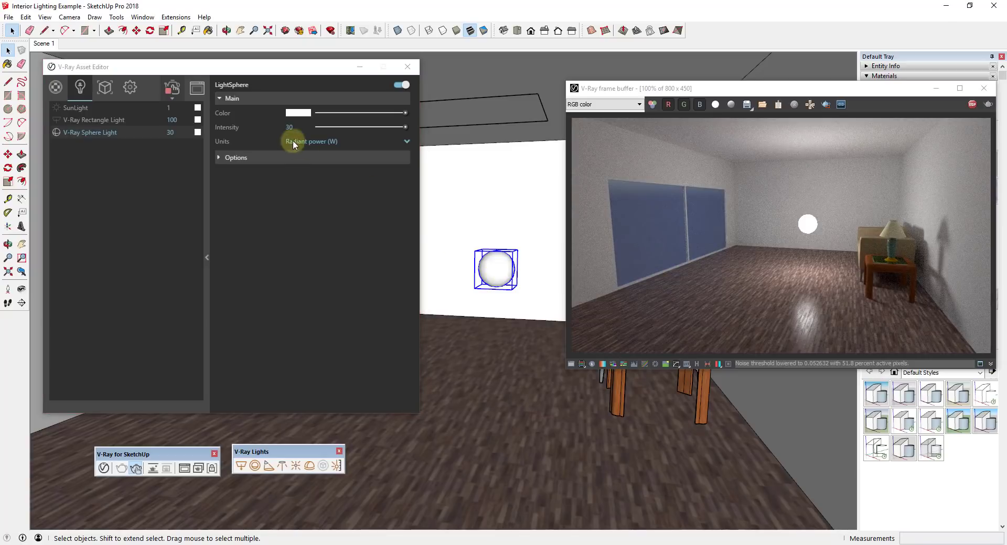
{"action": "key", "text": "s"}
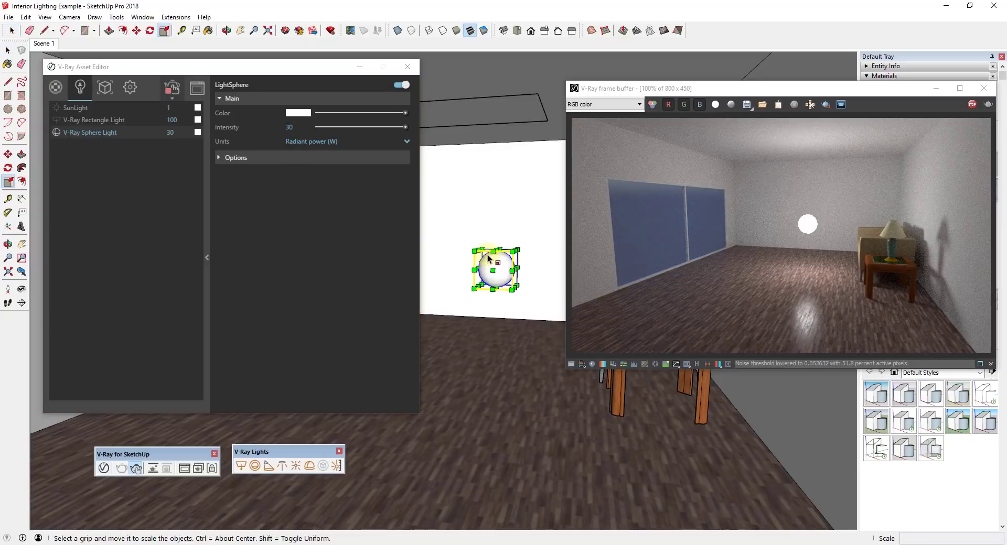
{"action": "left_click_drag", "start_coordinate": [477, 251], "coordinate": [510, 272]}
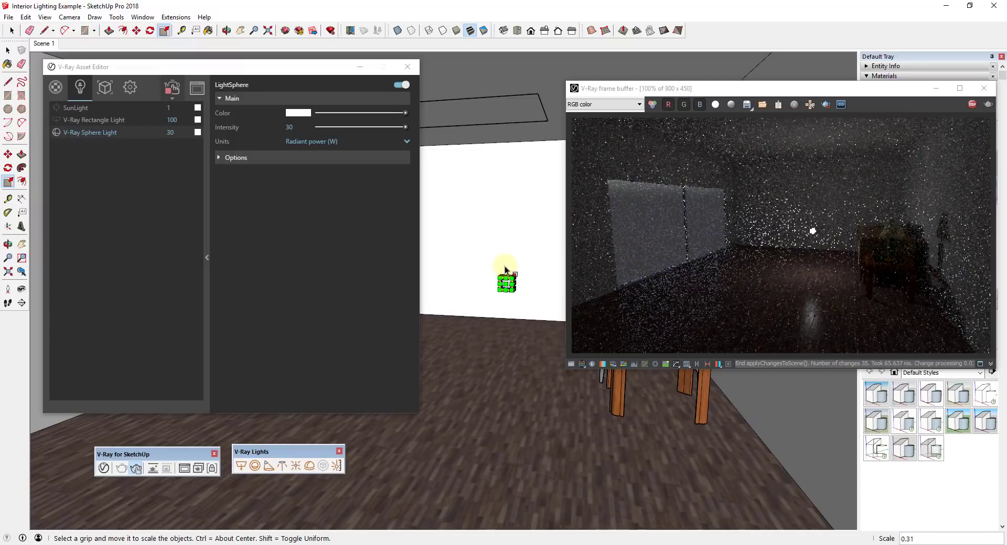
Enlarge the sphere light uniformly to a scale of about 0.56
{"action": "middle_click_drag", "start_coordinate": [502, 276], "coordinate": [509, 294]}
{"action": "scroll", "coordinate": [510, 294], "scroll_direction": "up", "scroll_amount": 3}
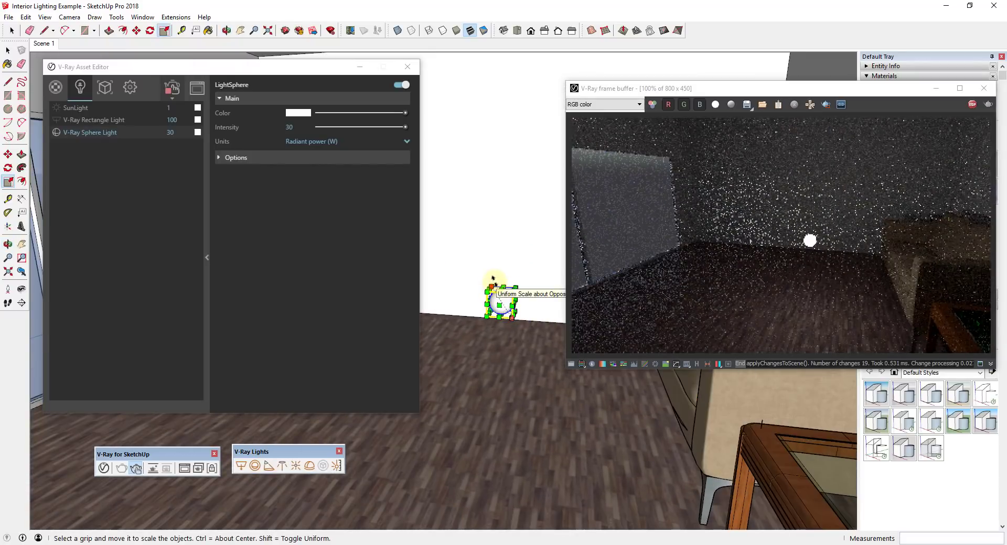
{"action": "left_click_drag", "start_coordinate": [496, 289], "coordinate": [482, 266]}
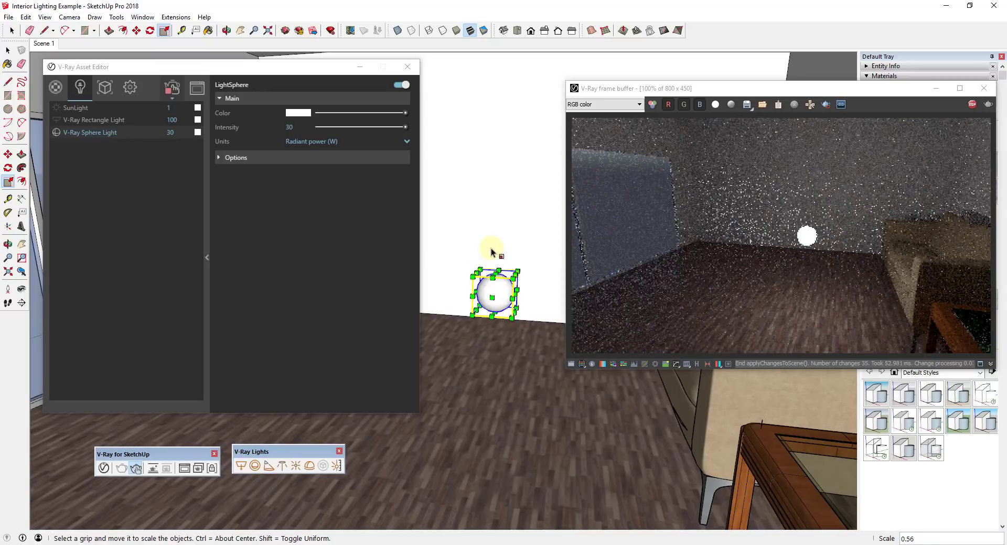
{"action": "scroll", "coordinate": [467, 211], "scroll_direction": "down", "scroll_amount": 2}
{"action": "scroll", "coordinate": [466, 212], "scroll_direction": "down", "scroll_amount": 1}
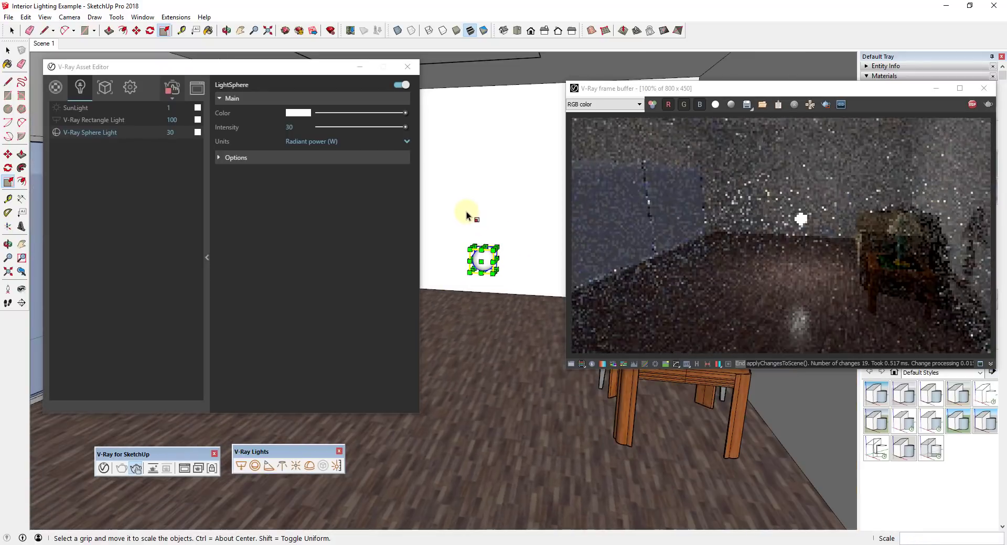
{"action": "scroll", "coordinate": [501, 260], "scroll_direction": "down", "scroll_amount": 2}
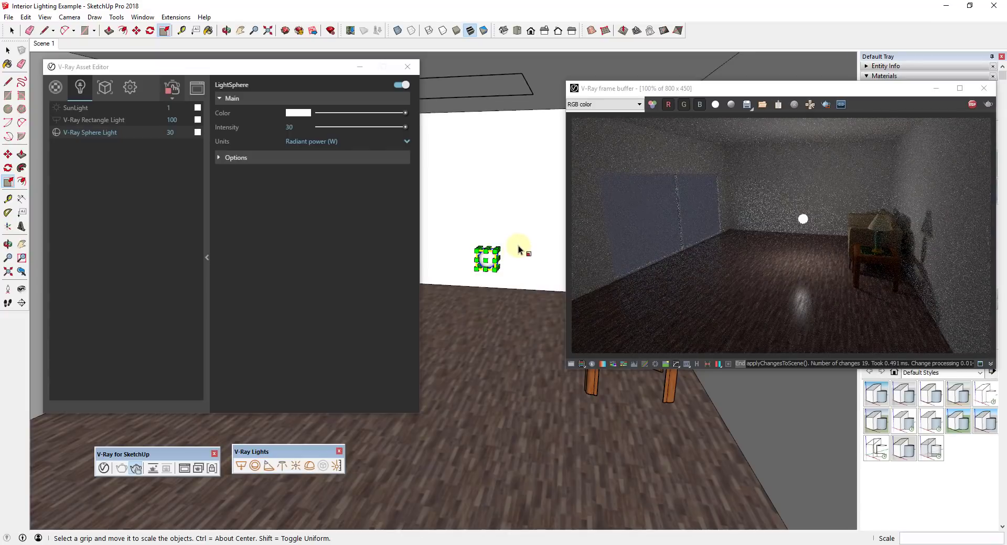
{"action": "middle_click_drag", "start_coordinate": [518, 249], "coordinate": [498, 261]}
{"action": "key", "text": "s"}
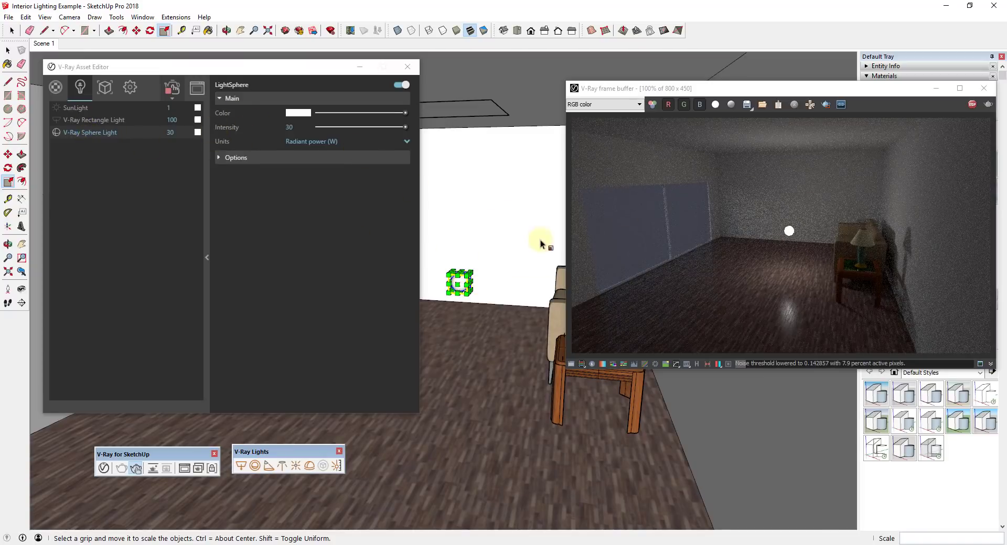
Lower the standard camera's Exposure Value (EV) to 13.48, and finally to 13
{"action": "left_click", "coordinate": [130, 90]}
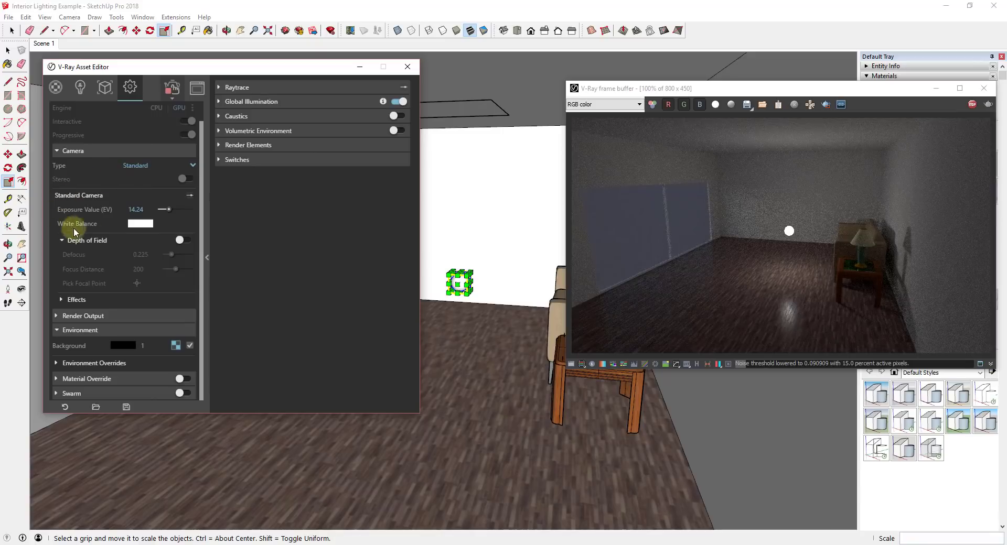
{"action": "left_click", "coordinate": [136, 209]}
{"action": "type", "text": "13.48"}
{"action": "key", "text": "Return"}
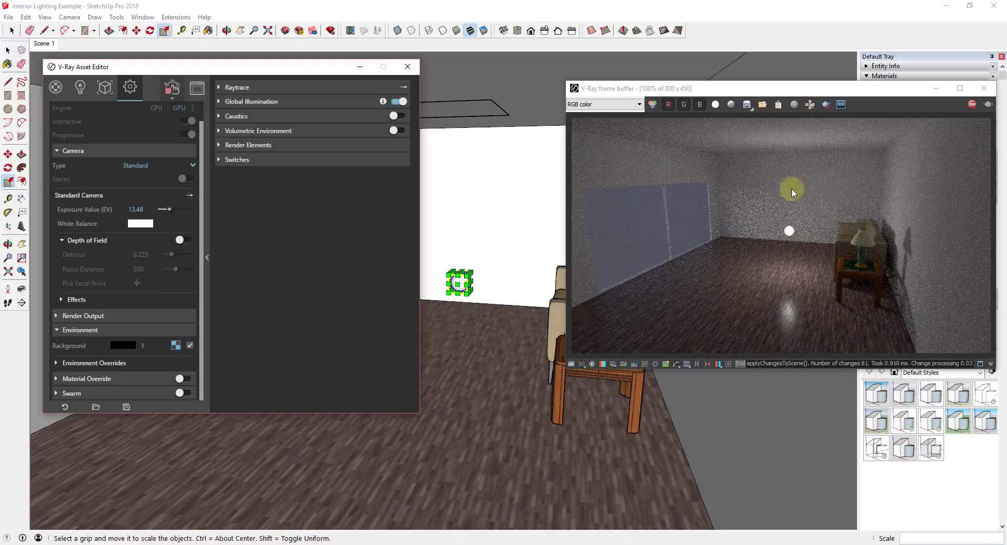
{"action": "left_click", "coordinate": [137, 210]}
{"action": "type", "text": "13"}
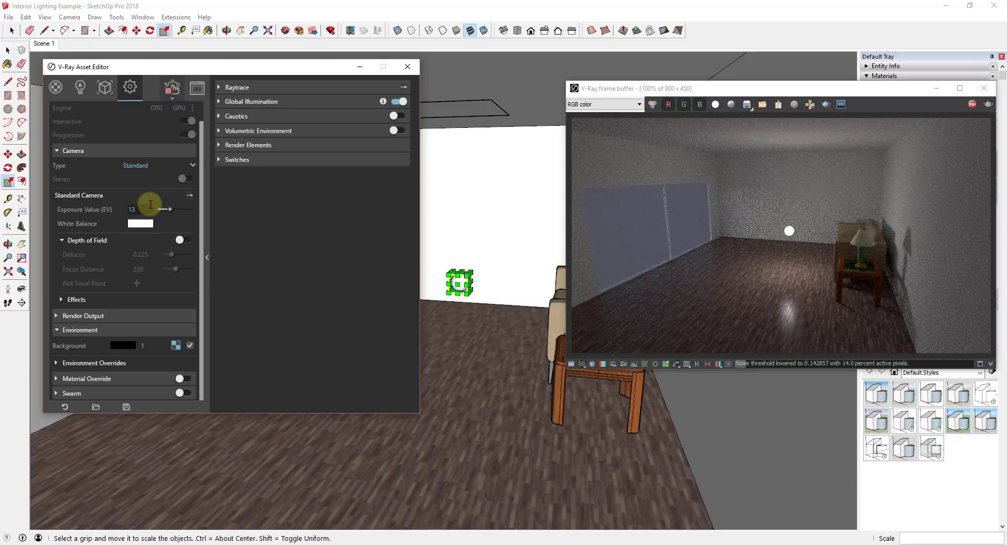
{"action": "key", "text": "Return"}
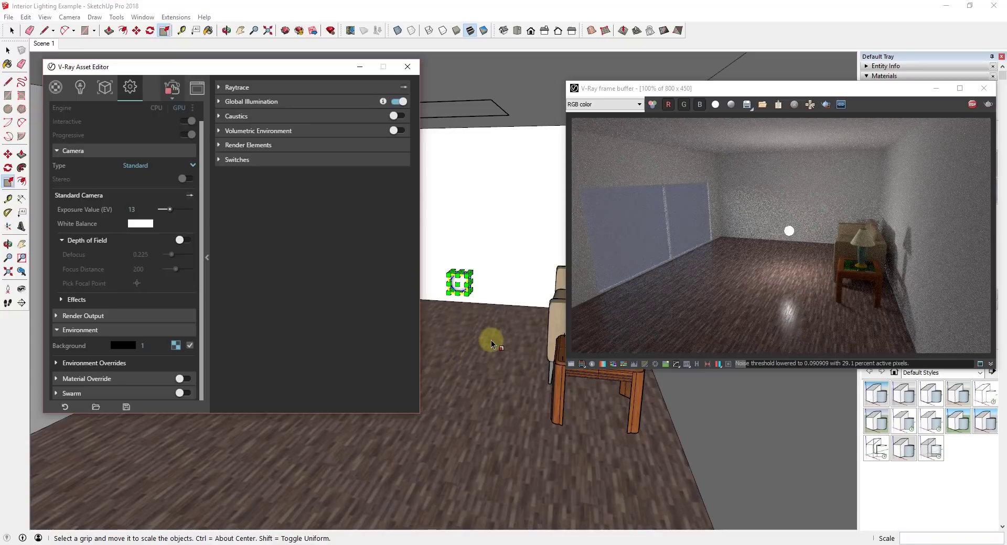
Move the sphere light from the middle of the room to the table lamp beside the sofa
{"action": "key", "text": "o"}
{"action": "key", "text": "s"}
{"action": "left_click", "coordinate": [360, 66]}
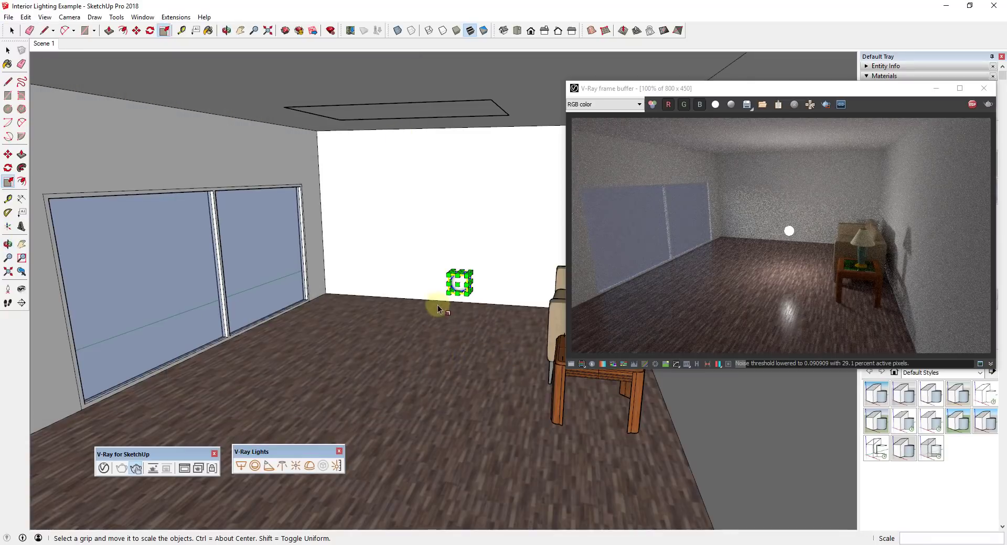
{"action": "mouse_move", "coordinate": [456, 355]}
{"action": "middle_mouse_down"}
{"action": "mouse_move", "coordinate": [330, 343]}
{"action": "mouse_move", "coordinate": [472, 353]}
{"action": "middle_mouse_up"}
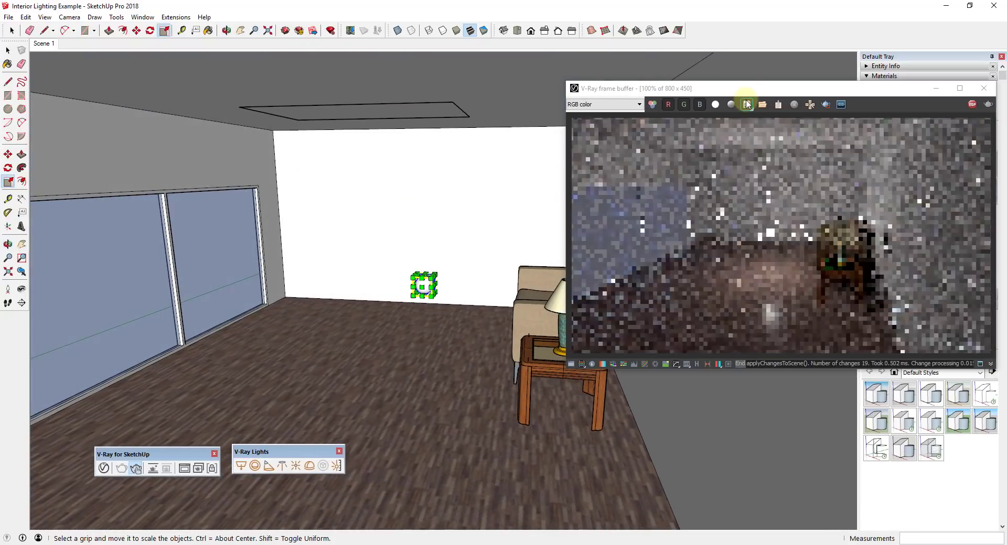
{"action": "left_click_drag", "start_coordinate": [744, 92], "coordinate": [199, 53]}
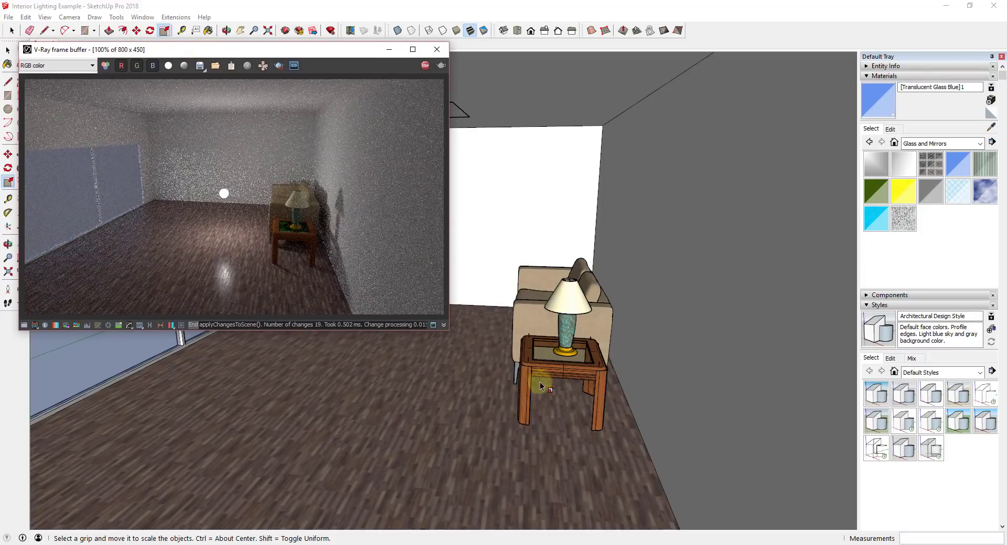
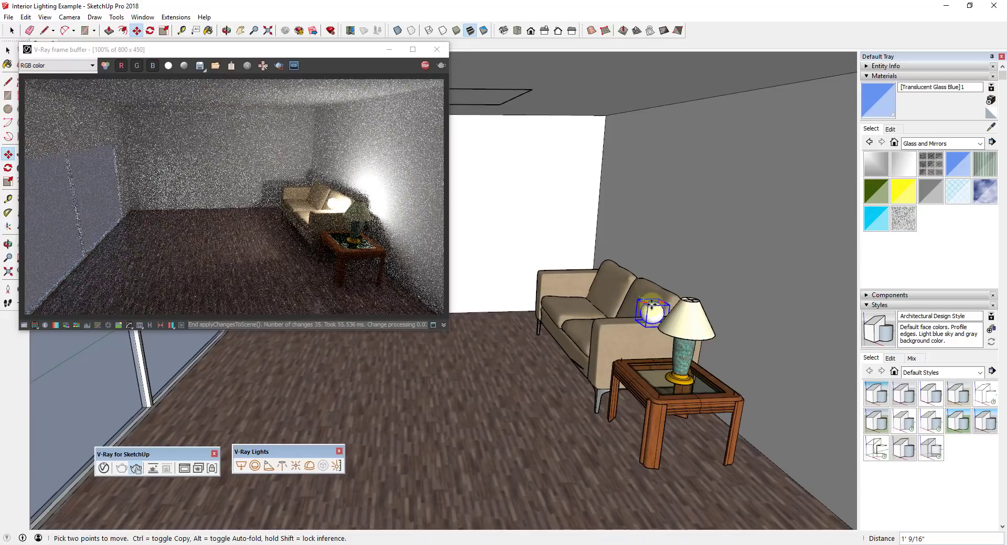
{"action": "left_click", "coordinate": [689, 301]}
Center the sphere light over the lamp base and raise it inside the lampshade, with a final move of about 1 1/2"
{"action": "scroll", "coordinate": [778, 361], "scroll_direction": "up", "scroll_amount": 3}
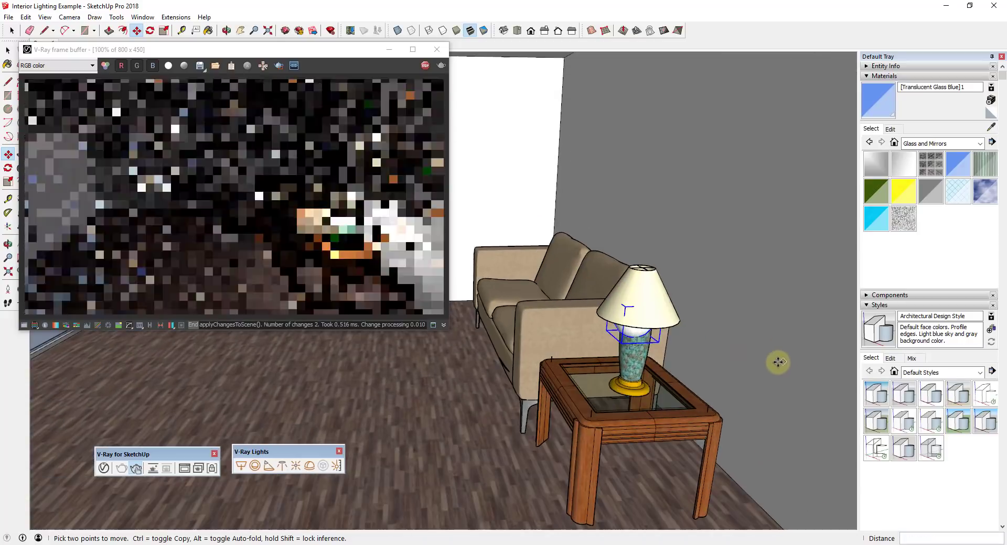
{"action": "scroll", "coordinate": [778, 362], "scroll_direction": "up", "scroll_amount": 3}
{"action": "middle_click_drag", "start_coordinate": [645, 341], "coordinate": [578, 292]}
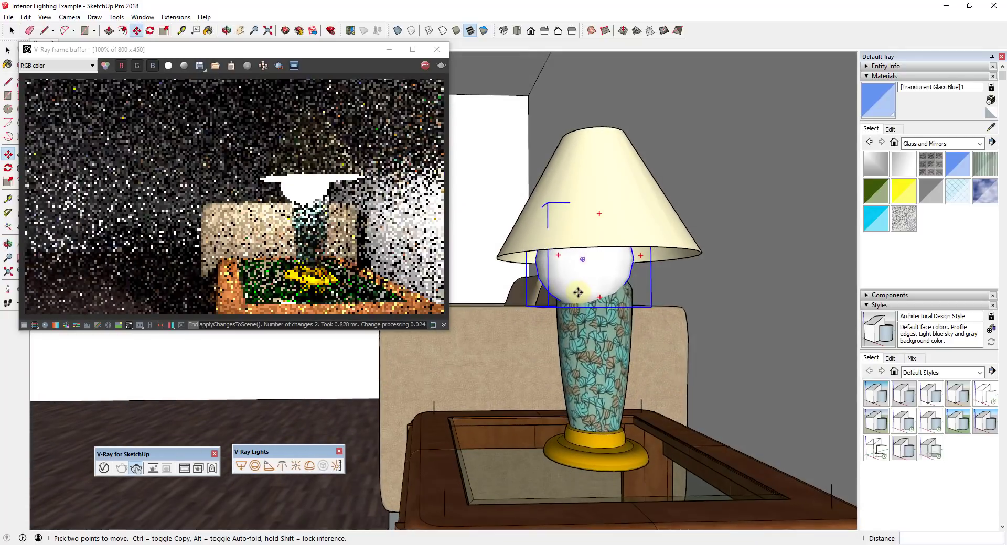
{"action": "left_click", "coordinate": [577, 292]}
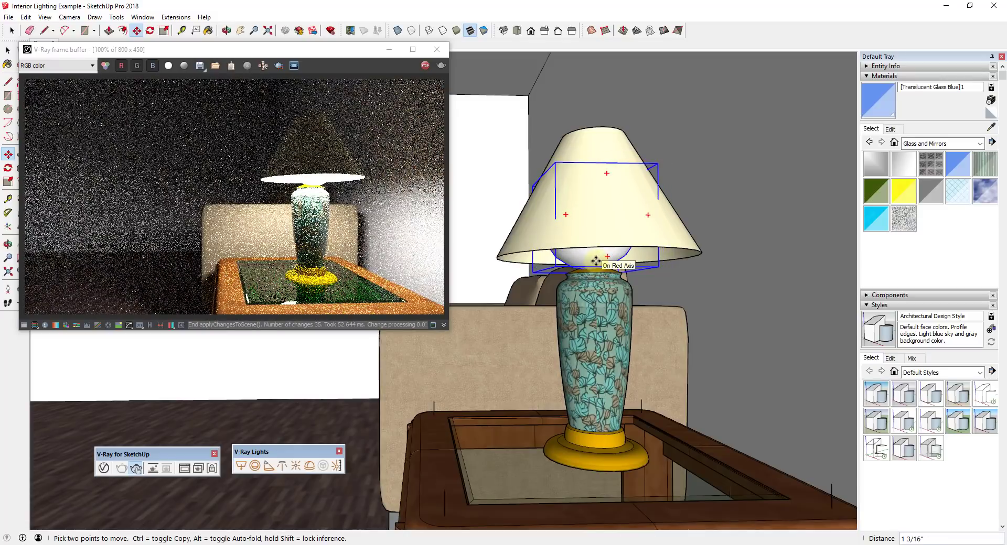
{"action": "left_click", "coordinate": [597, 261]}
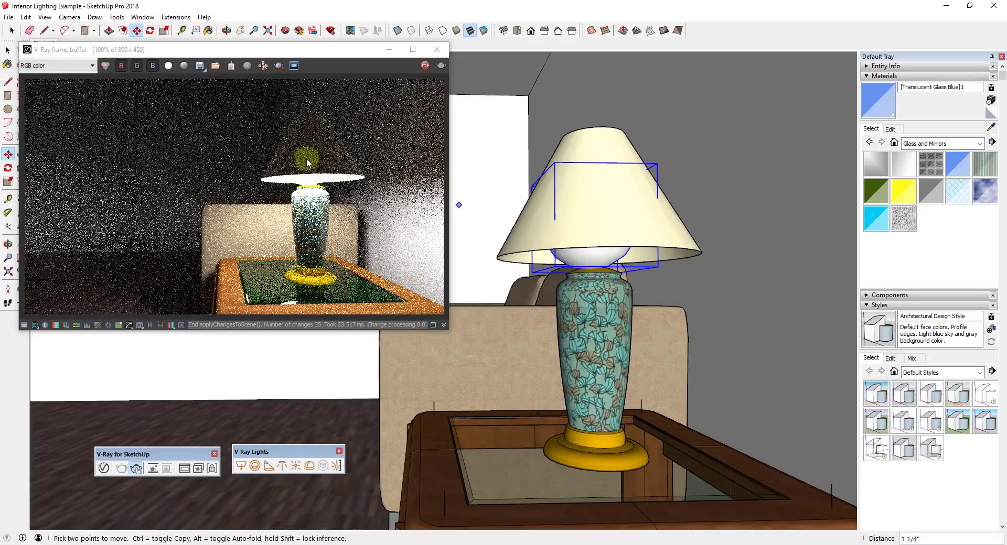
{"action": "left_click", "coordinate": [596, 260]}
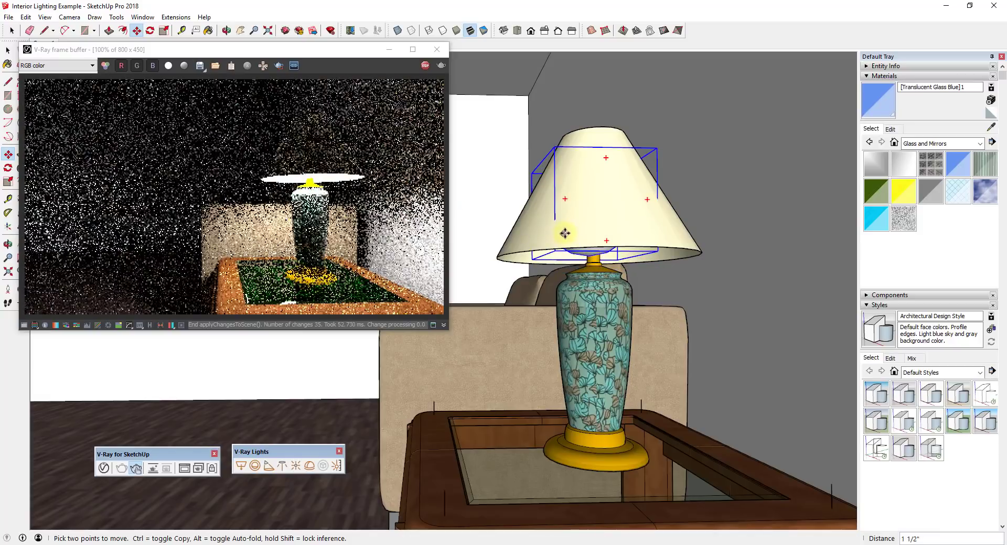
Examine how the lamp lights the table, sofa and wall in the interactive render from several angles, and return to Scene 1
{"action": "mouse_move", "coordinate": [580, 222]}
{"action": "middle_mouse_down"}
{"action": "mouse_move", "coordinate": [592, 204]}
{"action": "mouse_move", "coordinate": [605, 217]}
{"action": "middle_mouse_up"}
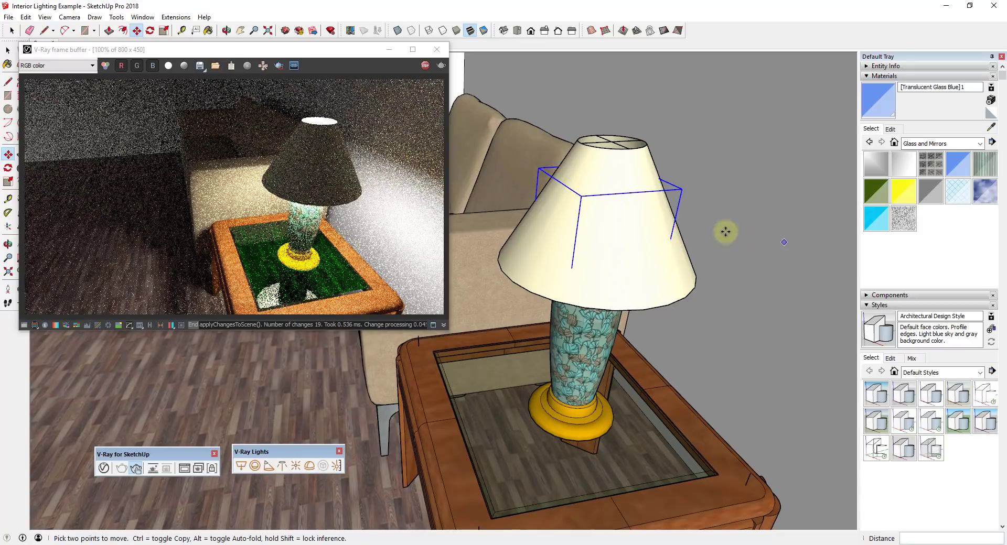
{"action": "scroll", "coordinate": [564, 236], "scroll_direction": "down", "scroll_amount": 5}
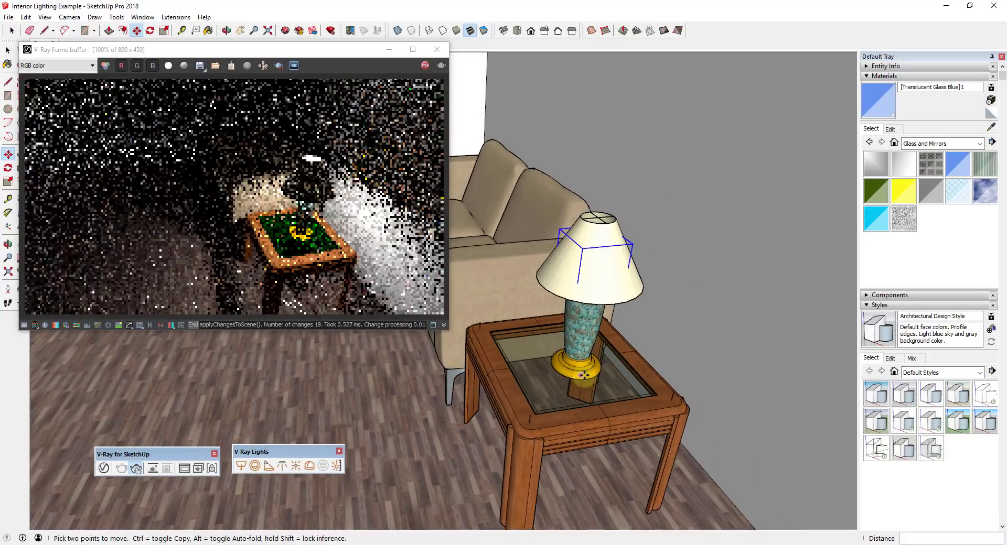
{"action": "mouse_move", "coordinate": [582, 314]}
{"action": "middle_mouse_down"}
{"action": "mouse_move", "coordinate": [612, 395]}
{"action": "mouse_move", "coordinate": [621, 353]}
{"action": "mouse_move", "coordinate": [701, 338]}
{"action": "middle_mouse_up"}
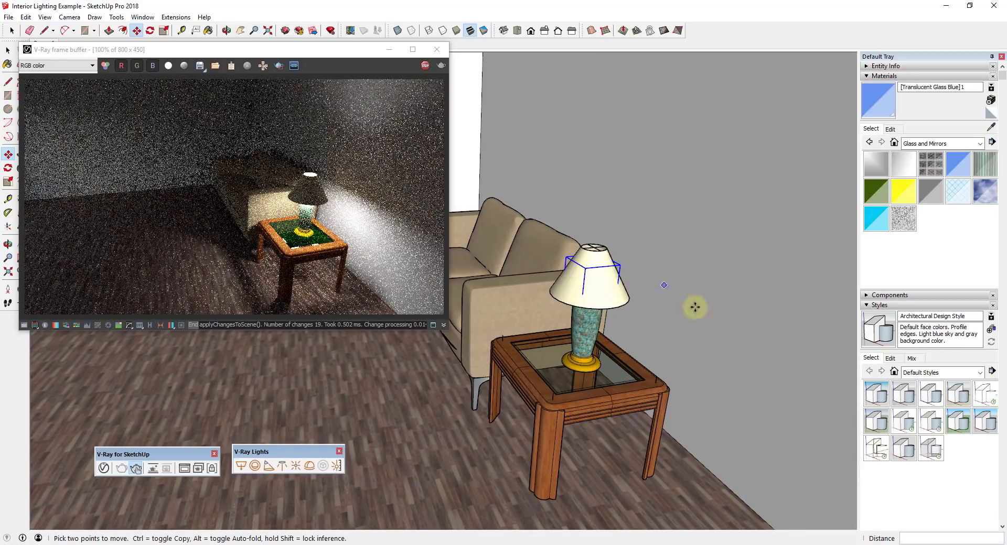
{"action": "left_click", "coordinate": [425, 220]}
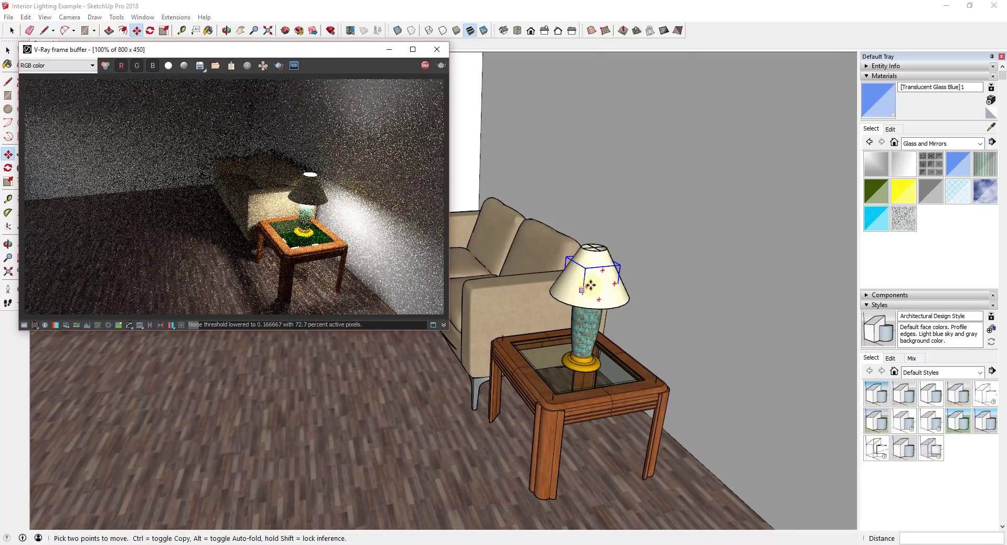
{"action": "left_click_drag", "start_coordinate": [226, 51], "coordinate": [620, 64]}
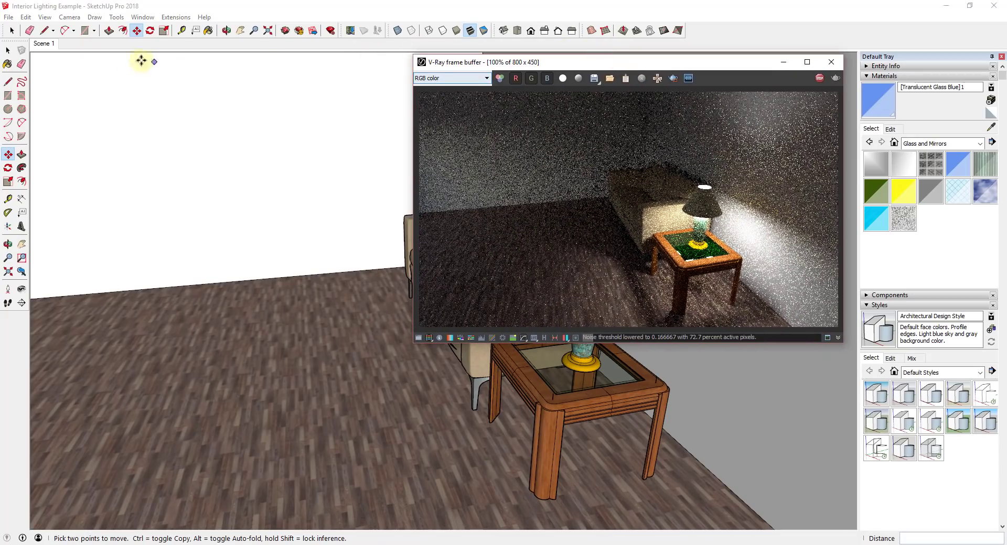
{"action": "left_click", "coordinate": [43, 44]}
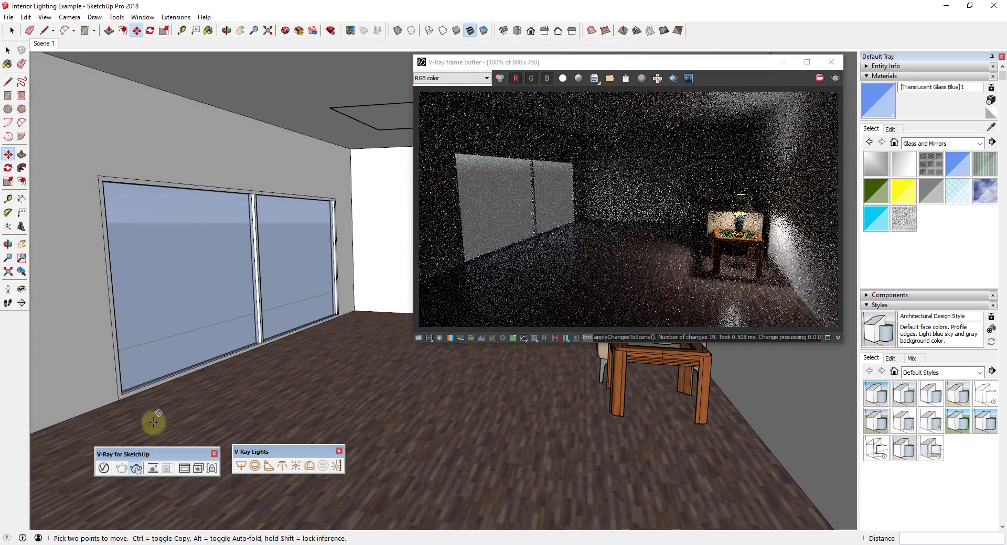
Set the V-Ray Sphere Light's intensity to 100
{"action": "left_click", "coordinate": [103, 468]}
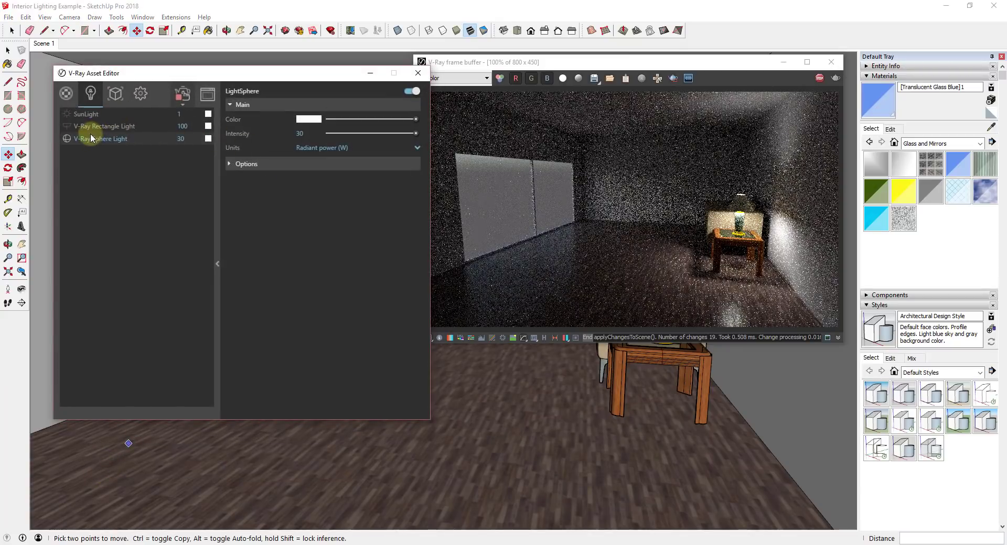
{"action": "left_click", "coordinate": [309, 135]}
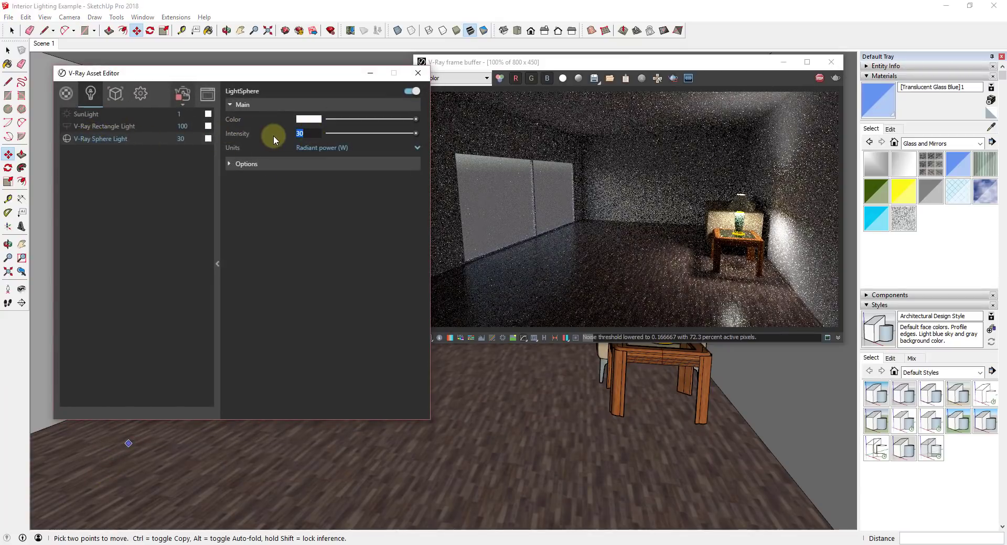
{"action": "type", "text": "100"}
{"action": "key", "text": "Return"}
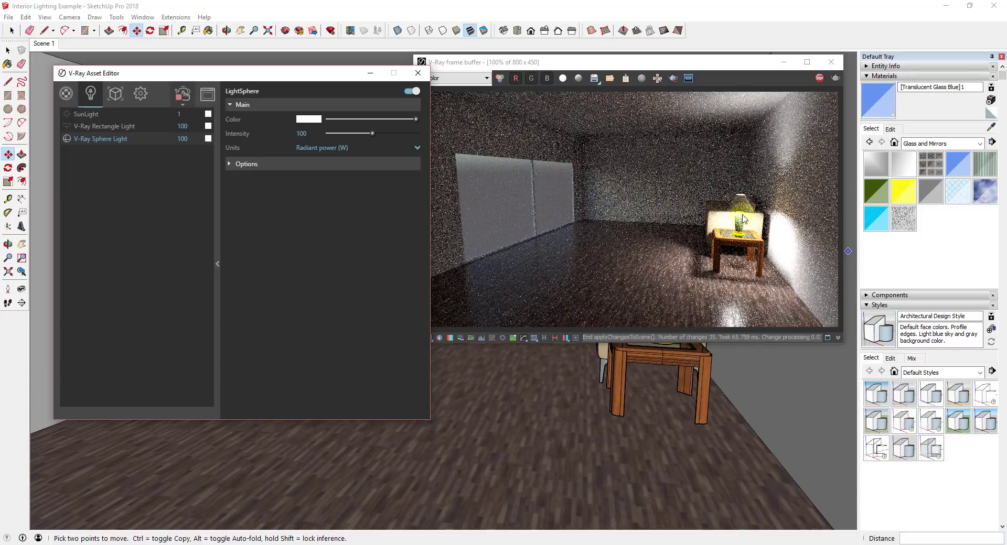
{"action": "left_click_drag", "start_coordinate": [722, 194], "coordinate": [721, 212]}
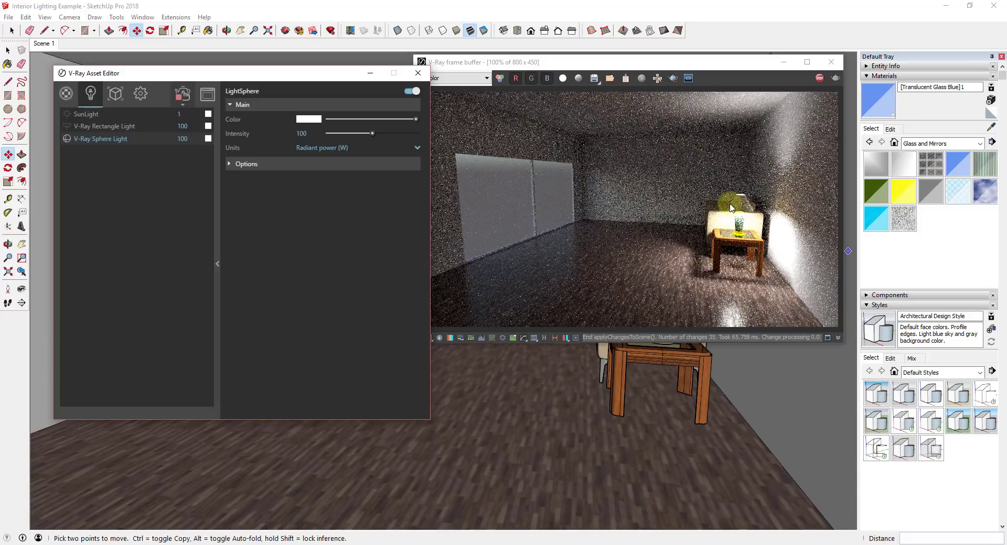
{"action": "mouse_move", "coordinate": [731, 207]}
{"action": "left_mouse_down"}
{"action": "mouse_move", "coordinate": [820, 158]}
{"action": "mouse_move", "coordinate": [735, 197]}
{"action": "left_mouse_up"}
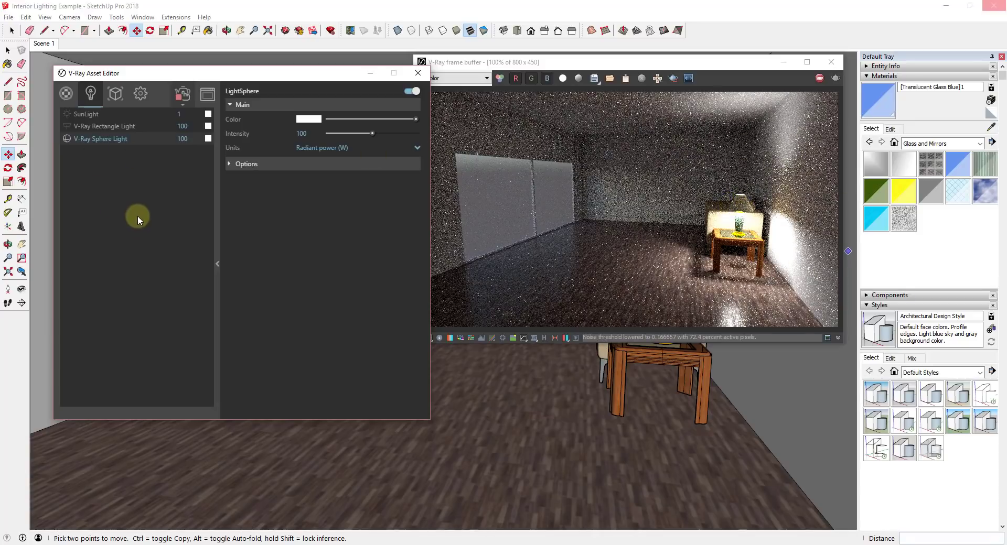
{"action": "left_click", "coordinate": [680, 178]}
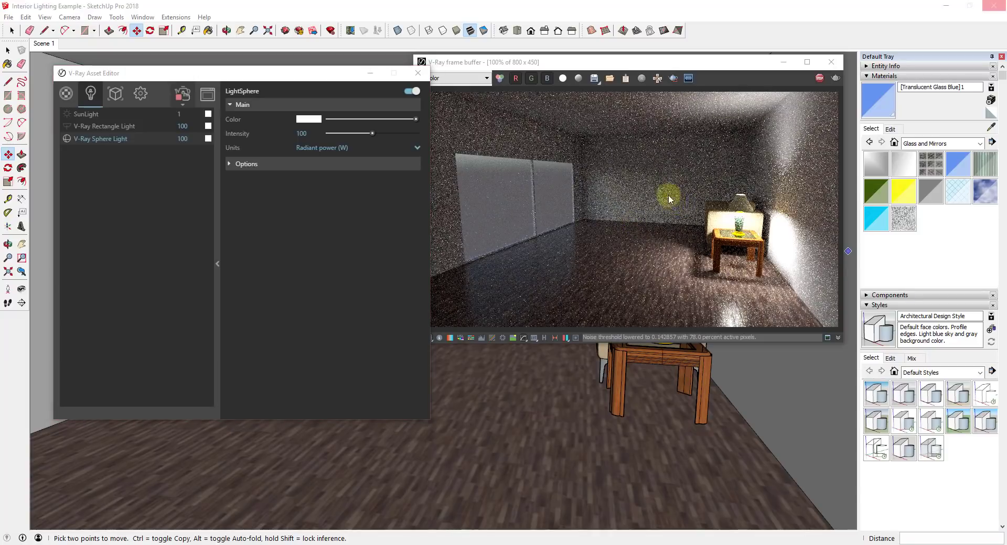
{"action": "left_click", "coordinate": [626, 200]}
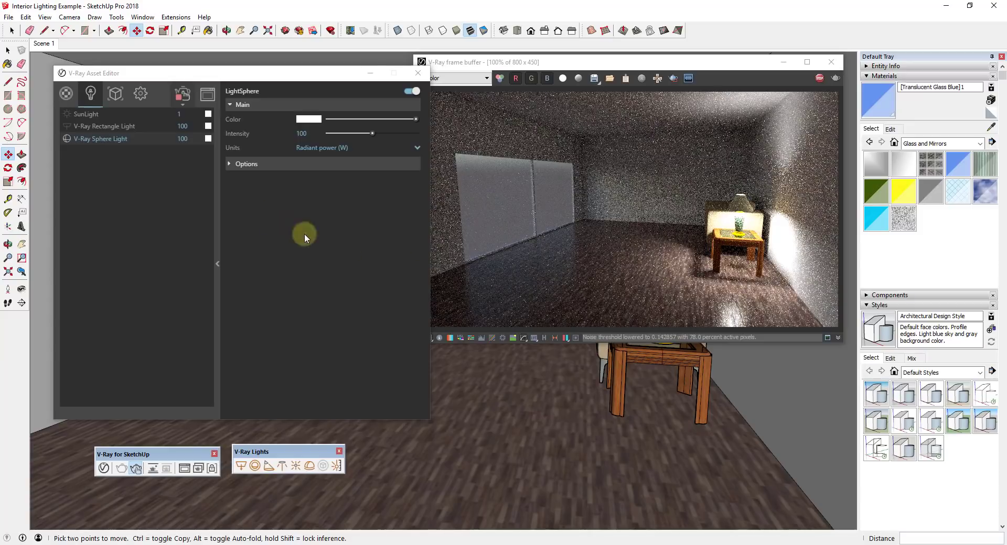
Add a V-Ray spot light on the ceiling near the back wall's window-side corner, and preview it from Scene 1
{"action": "left_click_drag", "start_coordinate": [673, 67], "coordinate": [811, 39]}
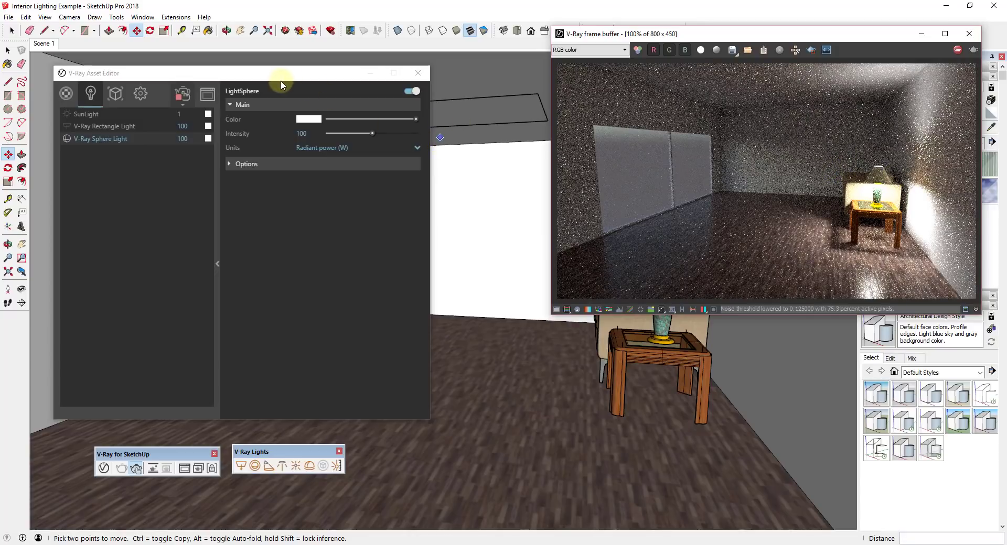
{"action": "left_click_drag", "start_coordinate": [277, 76], "coordinate": [813, 190]}
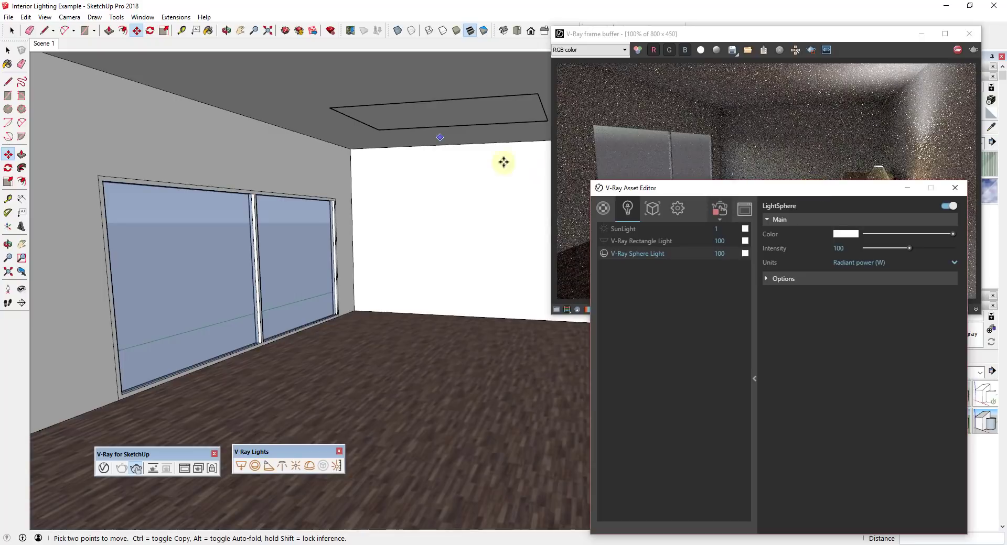
{"action": "left_click", "coordinate": [268, 466]}
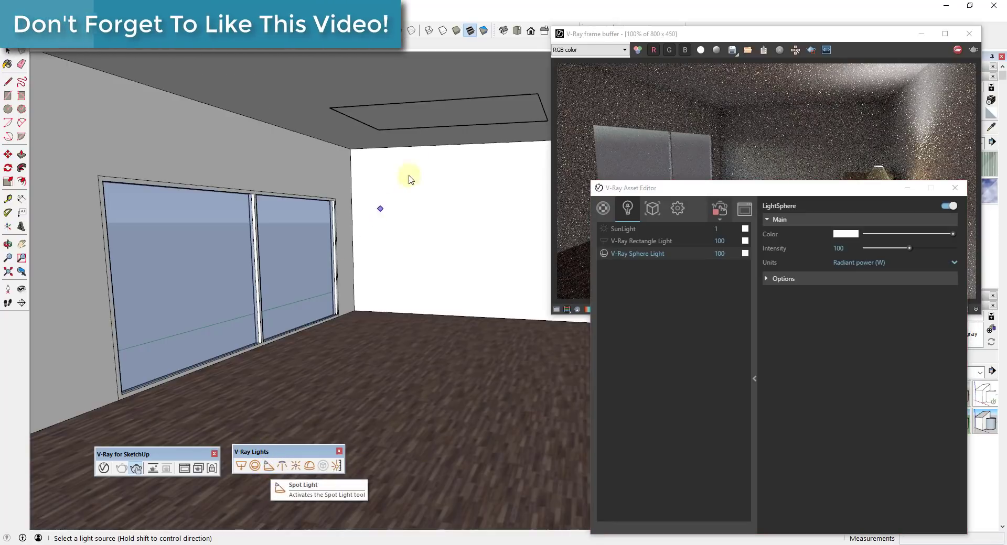
{"action": "left_click", "coordinate": [391, 144]}
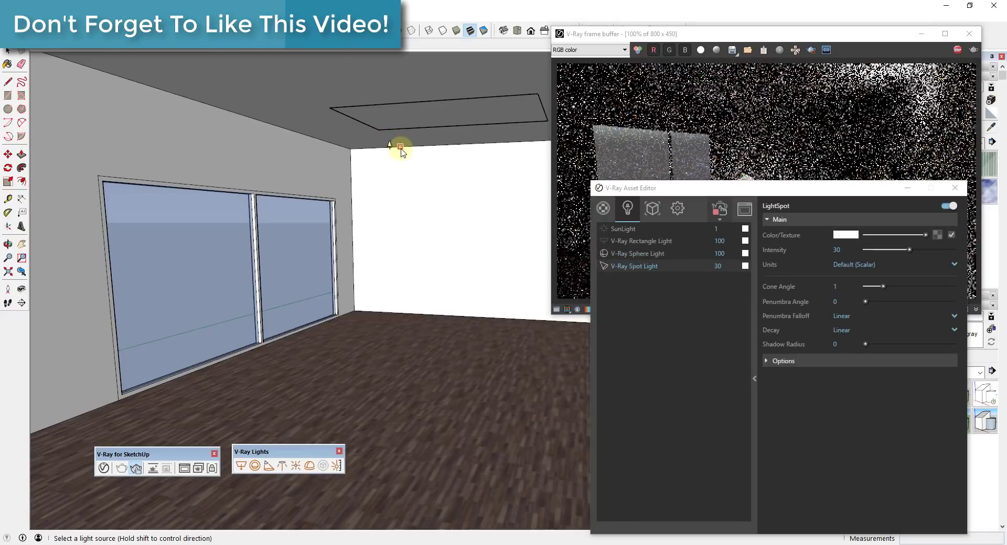
{"action": "mouse_move", "coordinate": [741, 193]}
{"action": "left_mouse_down"}
{"action": "mouse_move", "coordinate": [191, 168]}
{"action": "mouse_move", "coordinate": [183, 199]}
{"action": "left_mouse_up"}
{"action": "scroll", "coordinate": [383, 143], "scroll_direction": "up", "scroll_amount": 3}
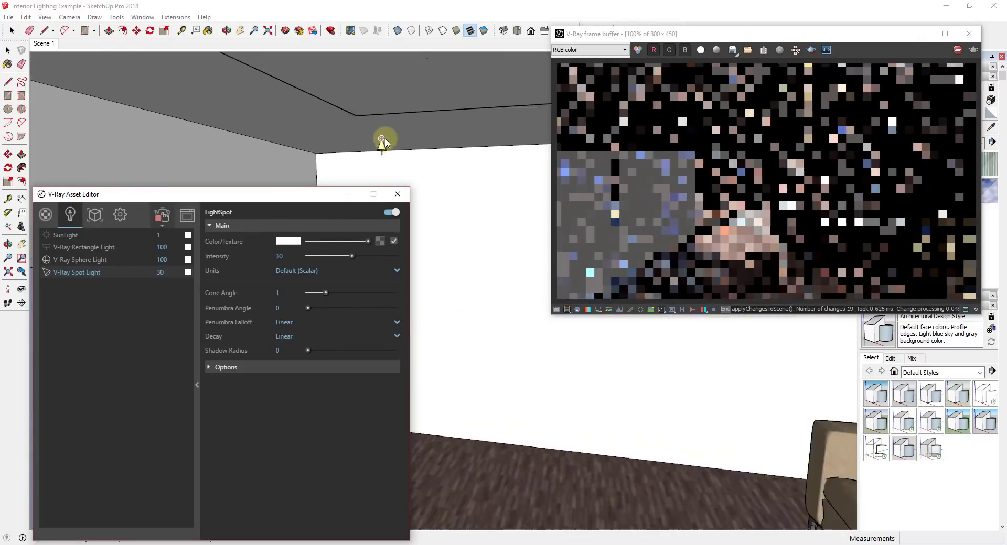
{"action": "scroll", "coordinate": [383, 144], "scroll_direction": "up", "scroll_amount": 2}
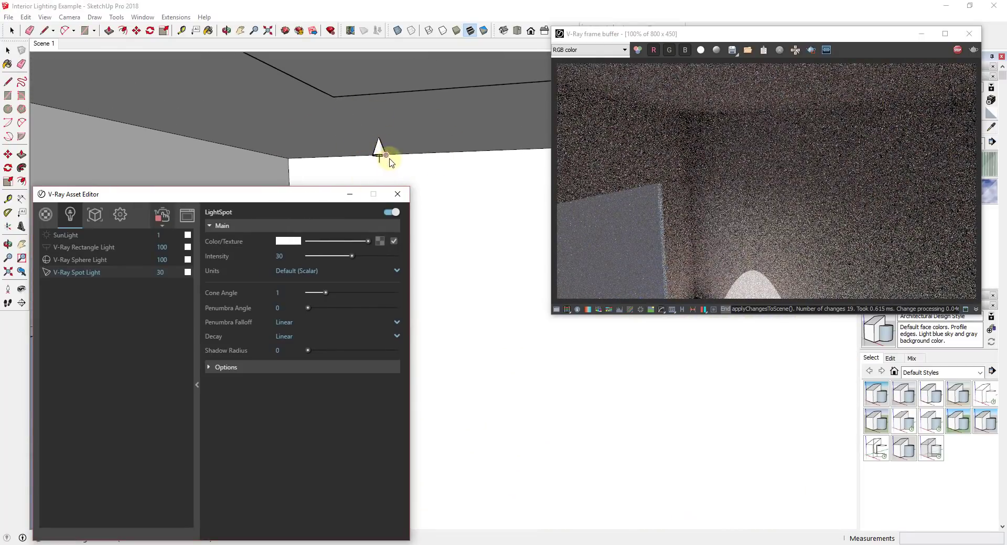
{"action": "left_click", "coordinate": [40, 44]}
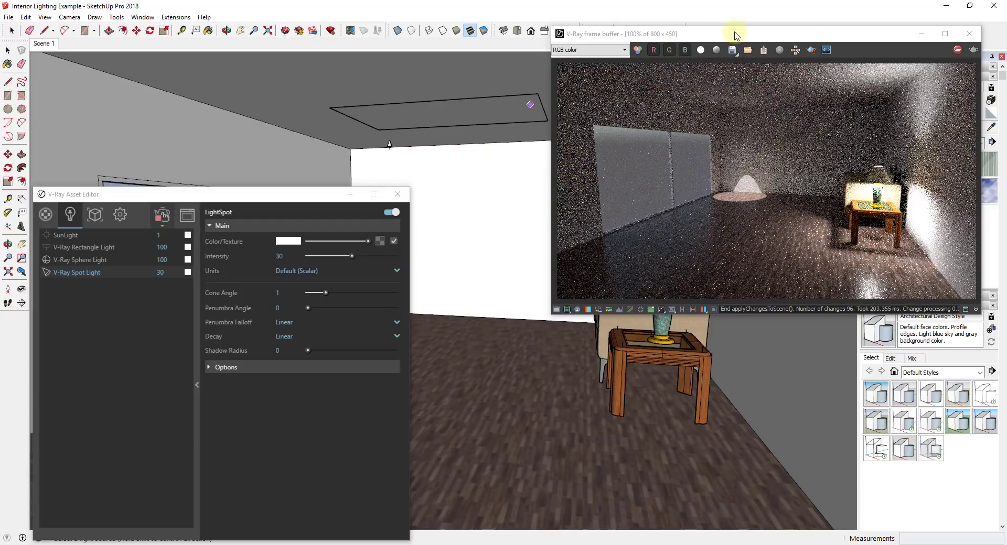
Place a second V-Ray spot light source on the ceiling near the middle of the back wall
{"action": "key", "text": "super+Down"}
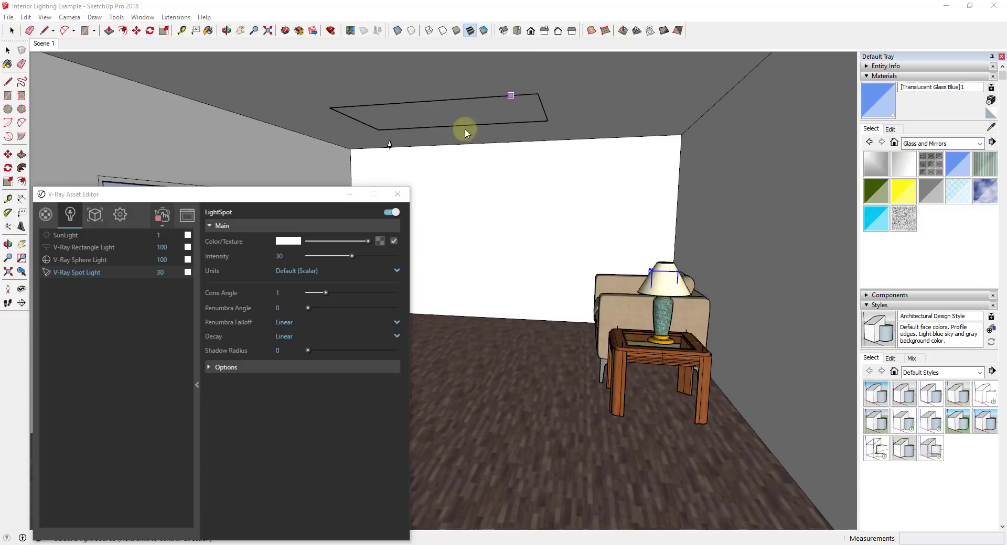
{"action": "scroll", "coordinate": [435, 137], "scroll_direction": "up", "scroll_amount": 5}
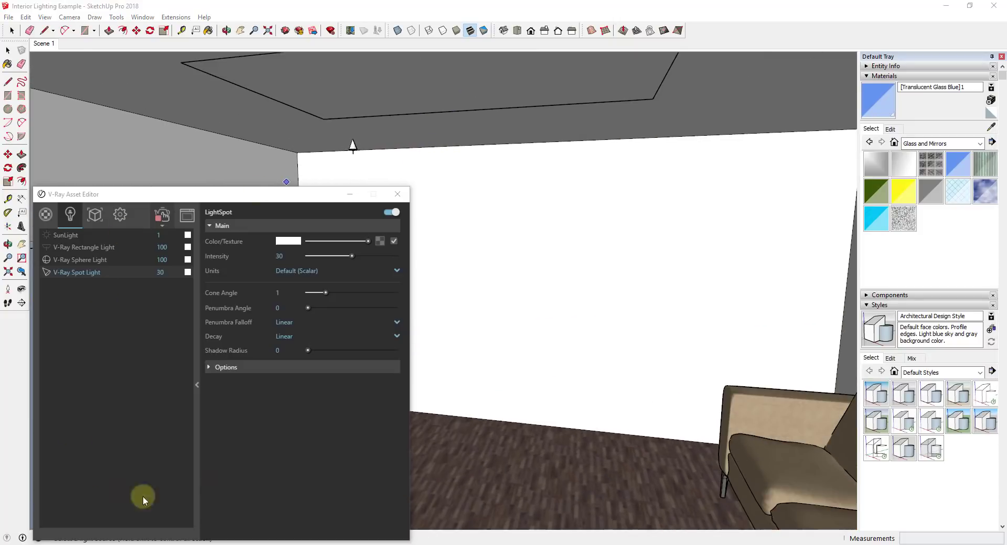
{"action": "left_click", "coordinate": [350, 195]}
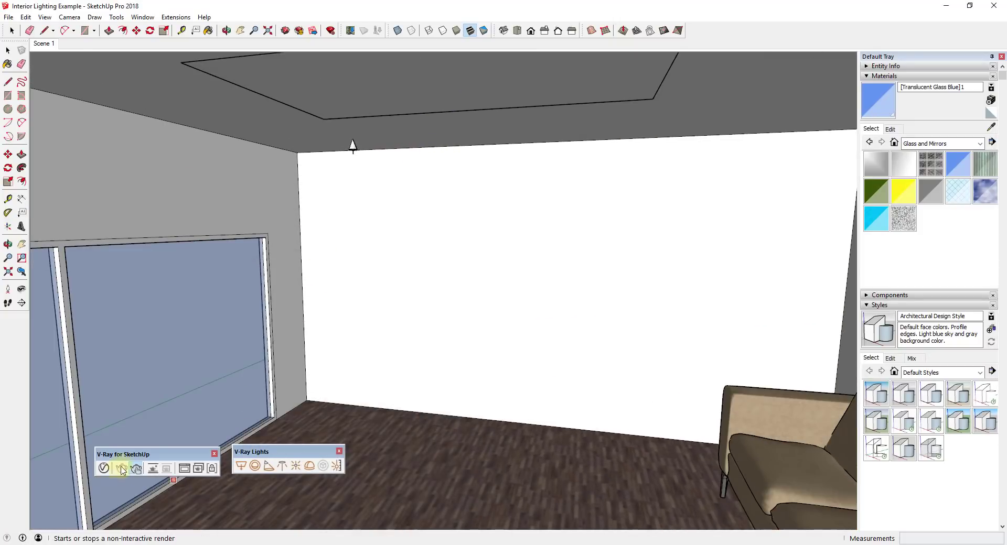
{"action": "left_click", "coordinate": [268, 466]}
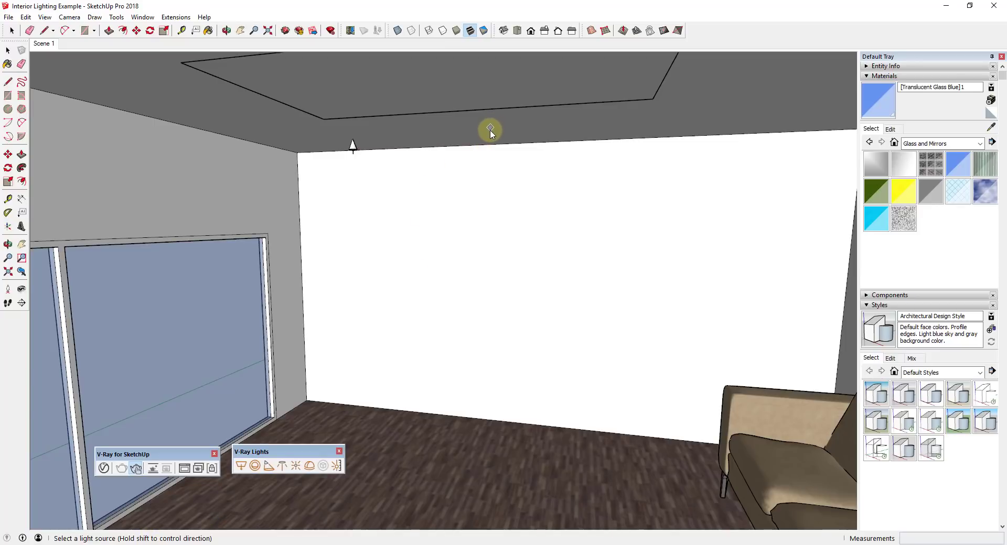
{"action": "scroll", "coordinate": [493, 135], "scroll_direction": "up", "scroll_amount": 5}
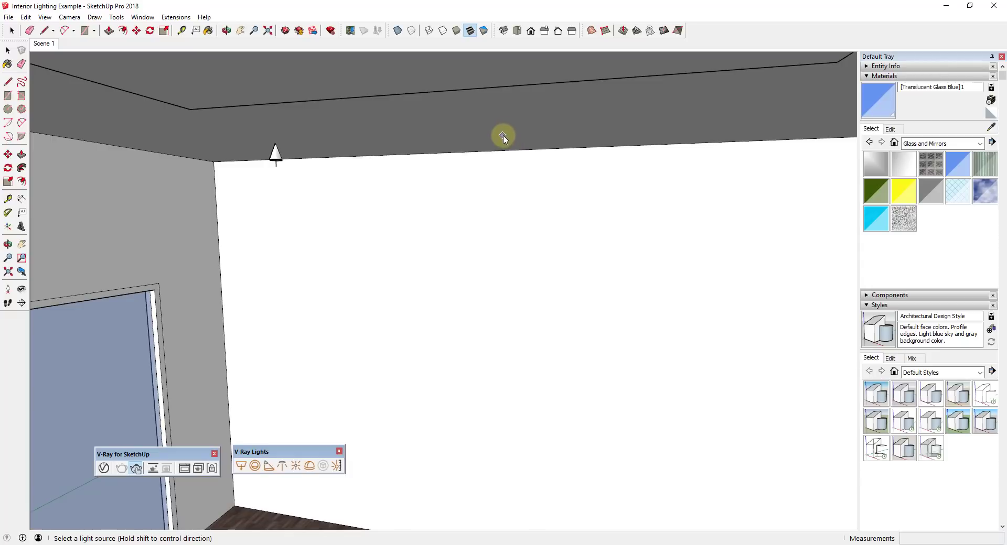
{"action": "left_click", "coordinate": [503, 138]}
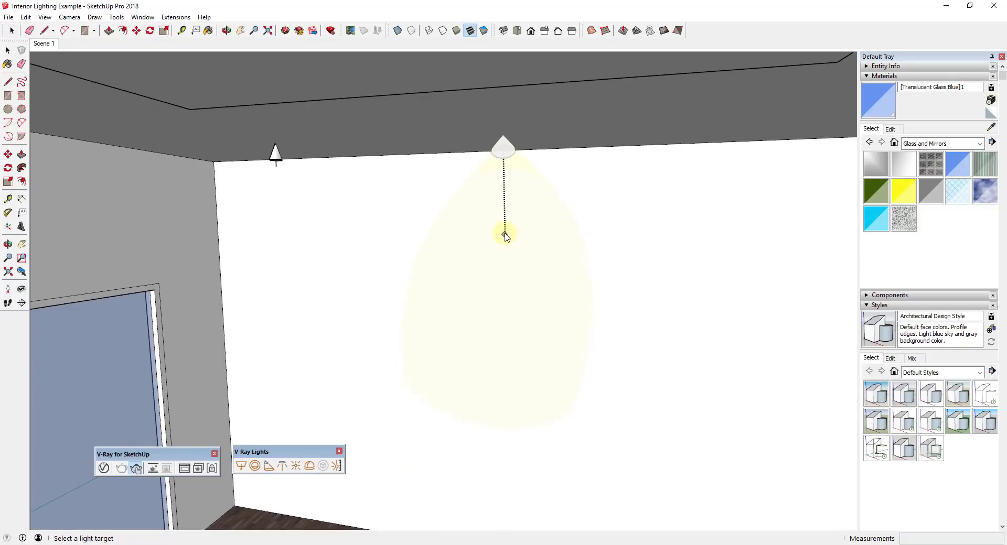
Aim the new spot light at the floor below, with a cone angle of about 0.94 and a penumbra angle of about 1.16
{"action": "scroll", "coordinate": [505, 236], "scroll_direction": "down", "scroll_amount": 5}
{"action": "scroll", "coordinate": [499, 419], "scroll_direction": "down", "scroll_amount": 5}
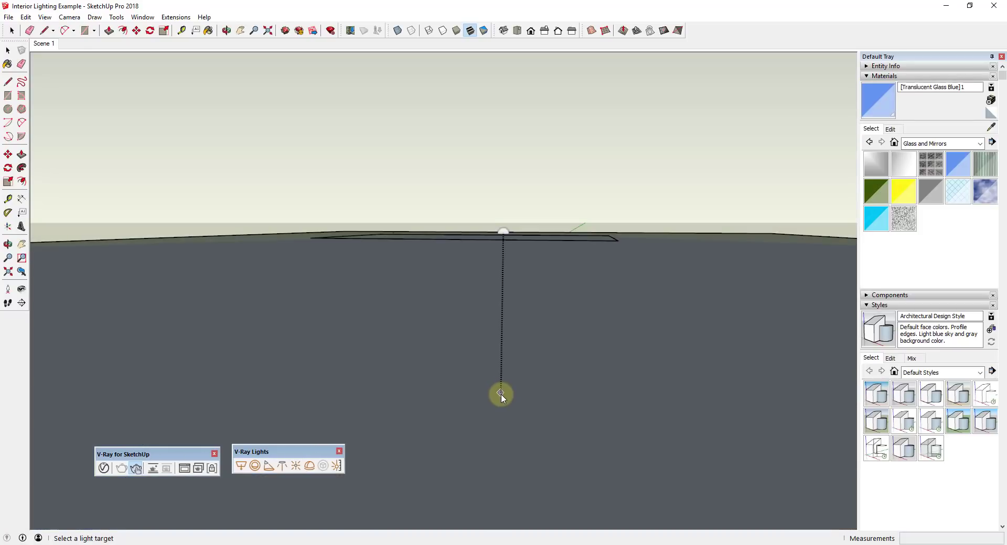
{"action": "scroll", "coordinate": [501, 405], "scroll_direction": "up", "scroll_amount": 8}
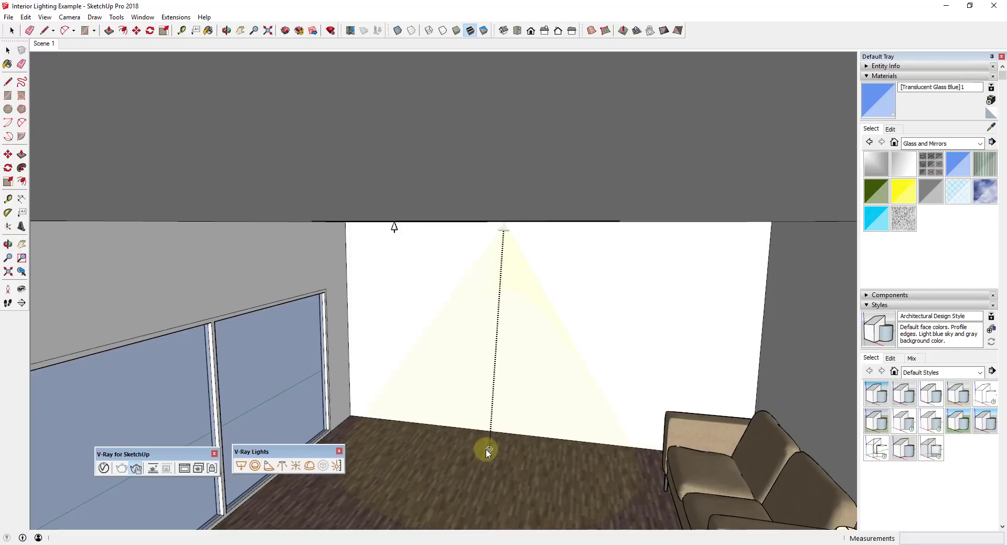
{"action": "left_click", "coordinate": [515, 445]}
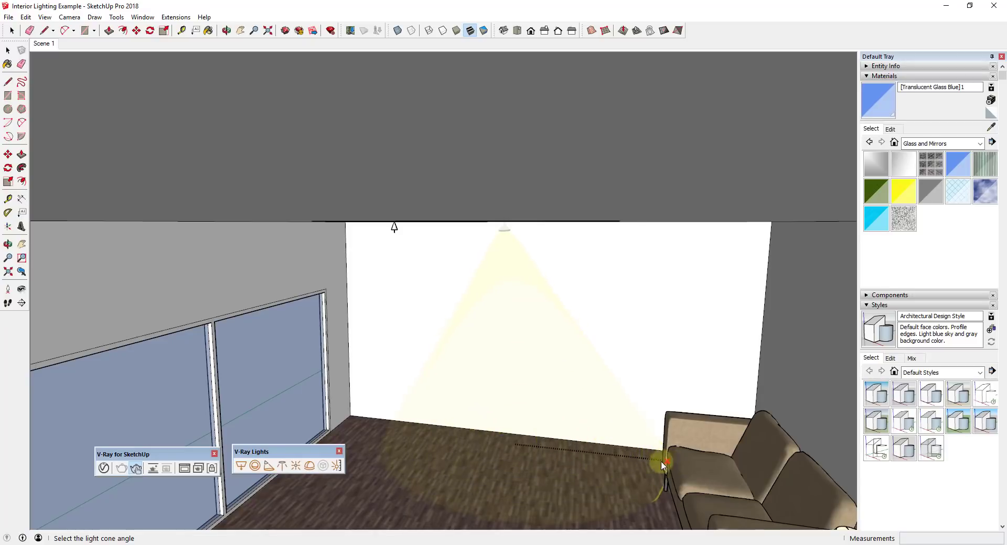
{"action": "left_click", "coordinate": [634, 458]}
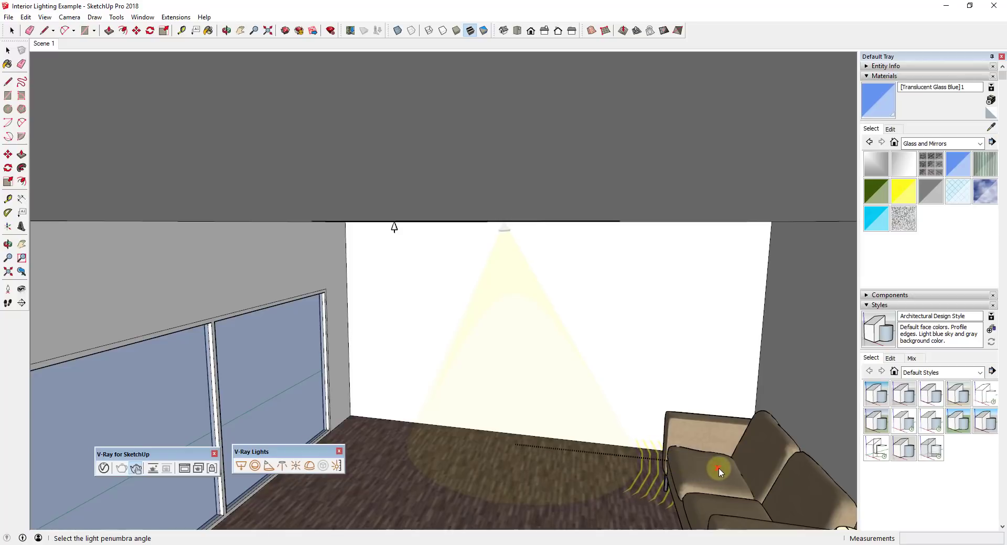
{"action": "left_click", "coordinate": [675, 471]}
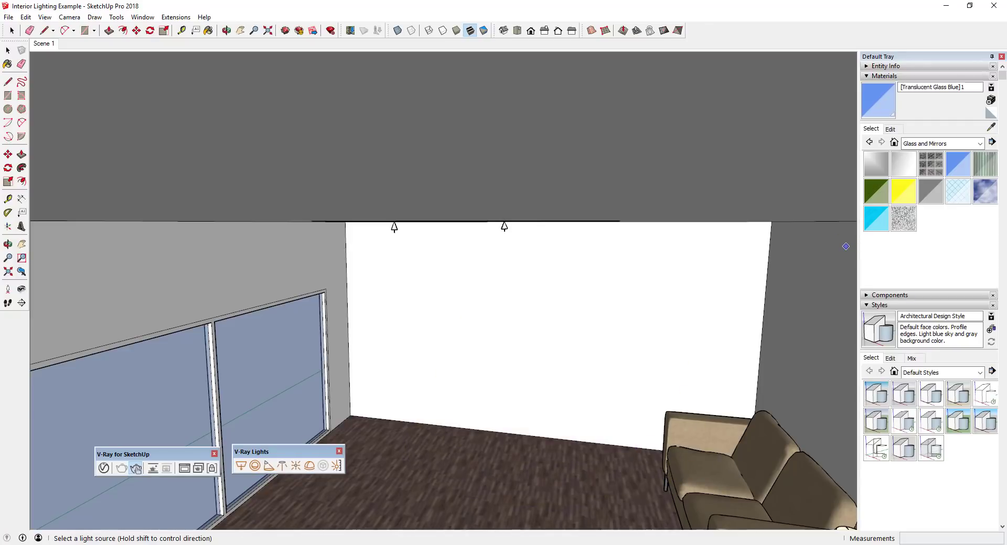
Return to Scene 1, start an interactive render, and arrange the frame buffer and V-Ray Asset Editor side by side
{"action": "left_click", "coordinate": [42, 43]}
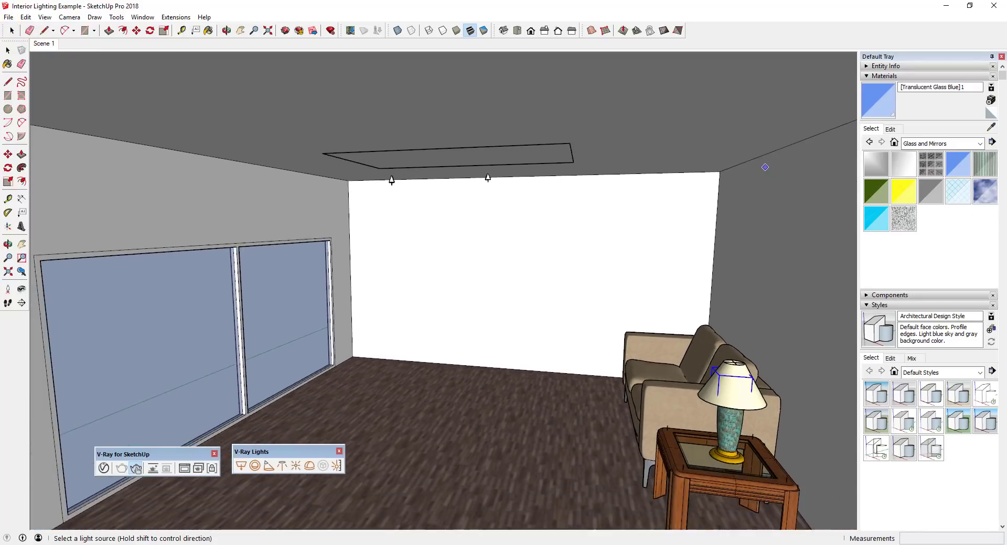
{"action": "left_click", "coordinate": [136, 468]}
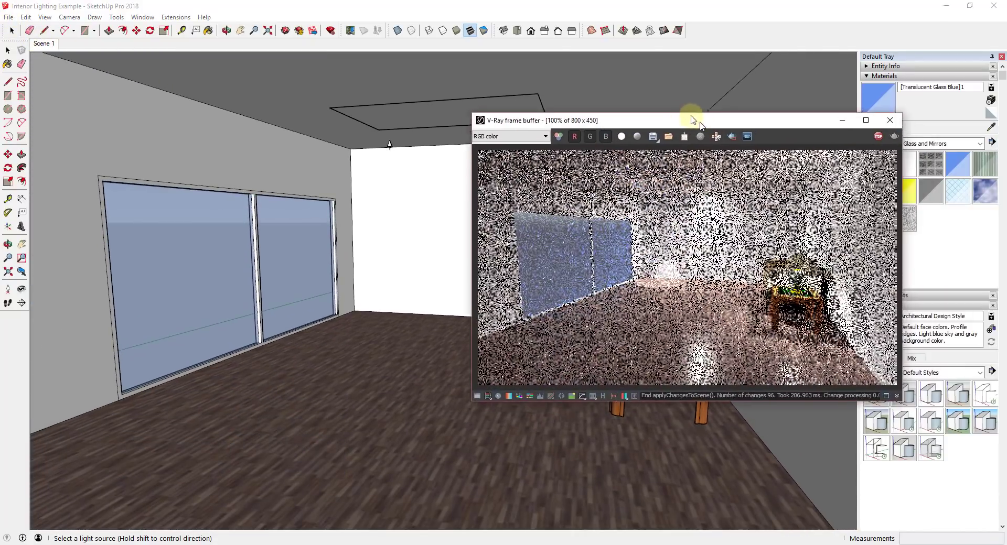
{"action": "left_click_drag", "start_coordinate": [692, 112], "coordinate": [731, 70]}
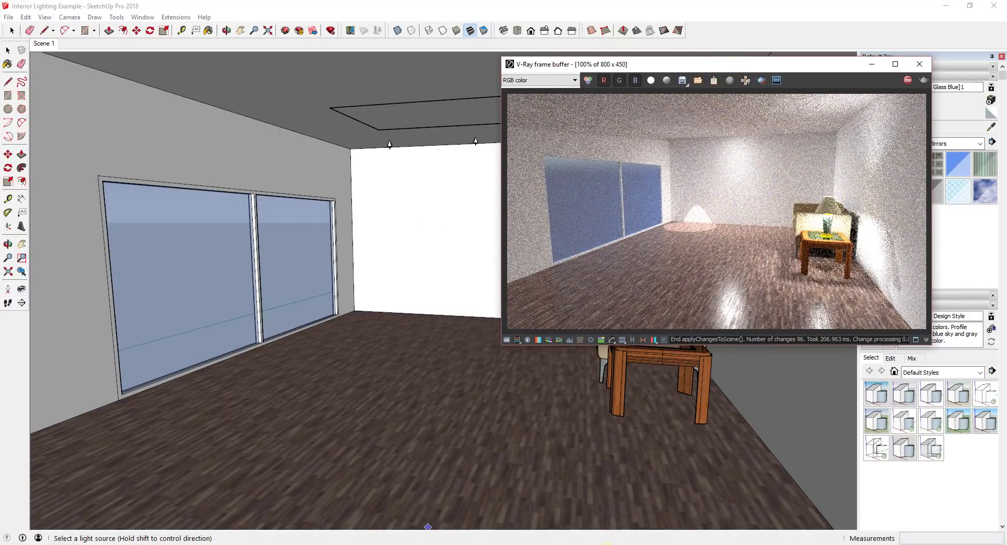
{"action": "mouse_move", "coordinate": [304, 132]}
{"action": "left_mouse_down"}
{"action": "mouse_move", "coordinate": [234, 77]}
{"action": "mouse_move", "coordinate": [239, 69]}
{"action": "left_mouse_up"}
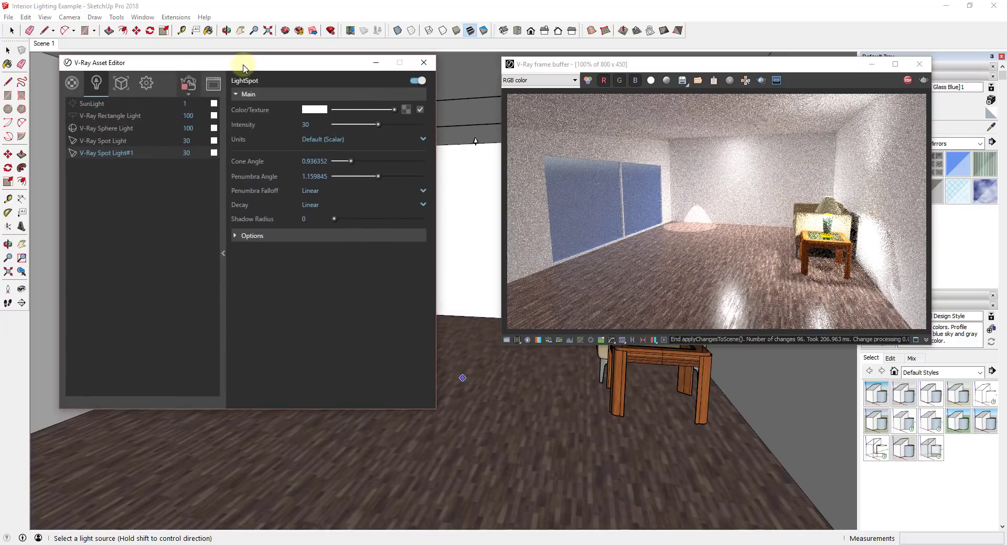
Turn off V-Ray Spot Light#1 and the V-Ray Sphere Light to isolate the first spot light in the render
{"action": "left_click", "coordinate": [90, 142]}
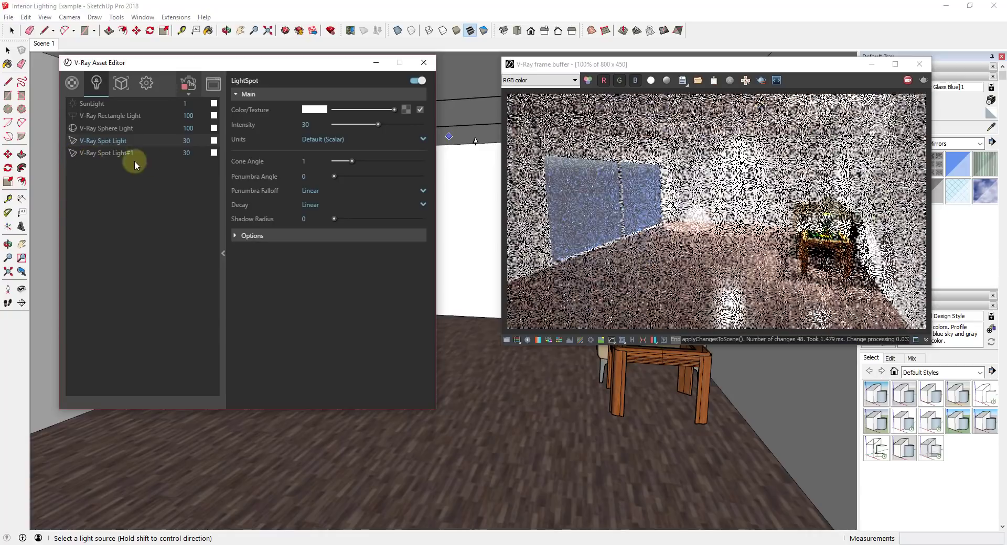
{"action": "left_click", "coordinate": [73, 155]}
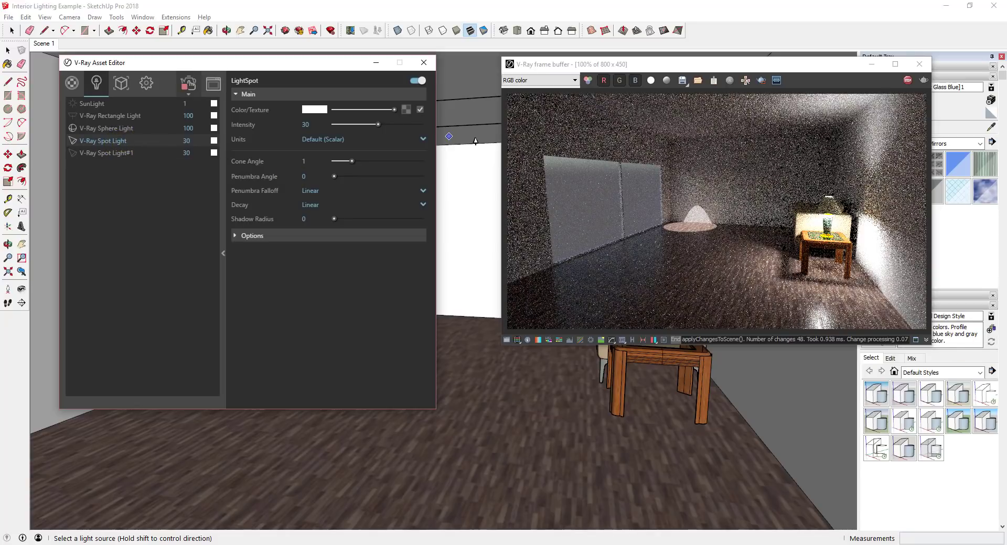
{"action": "left_click", "coordinate": [65, 167]}
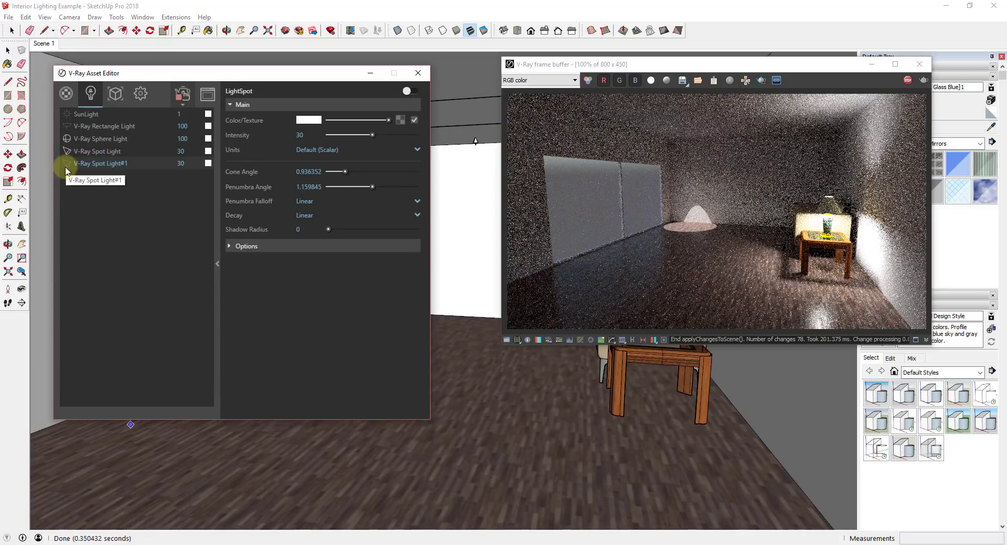
{"action": "left_click", "coordinate": [67, 139]}
{"action": "left_click", "coordinate": [741, 197]}
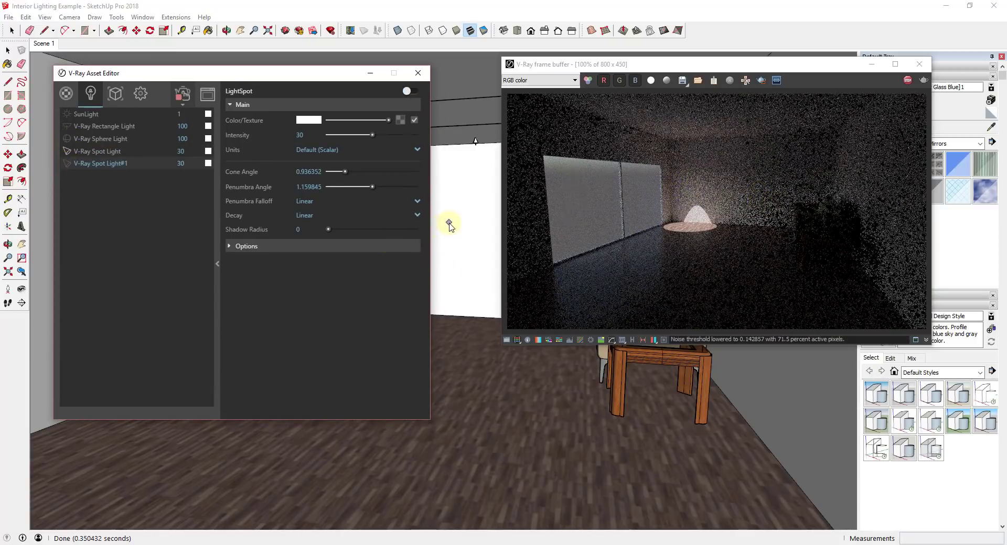
Set the V-Ray Spot Light's cone angle to 1.7
{"action": "left_click", "coordinate": [94, 152]}
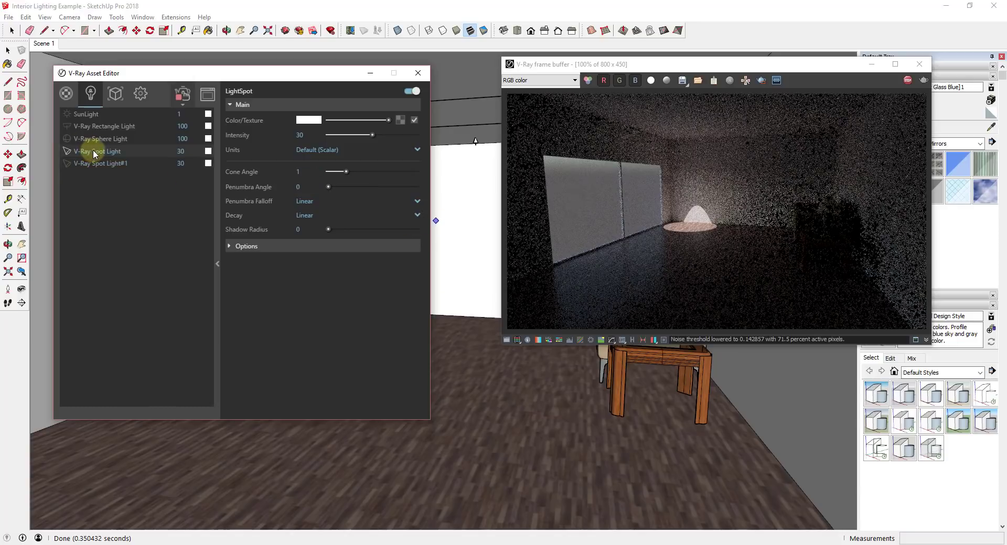
{"action": "left_click", "coordinate": [69, 152]}
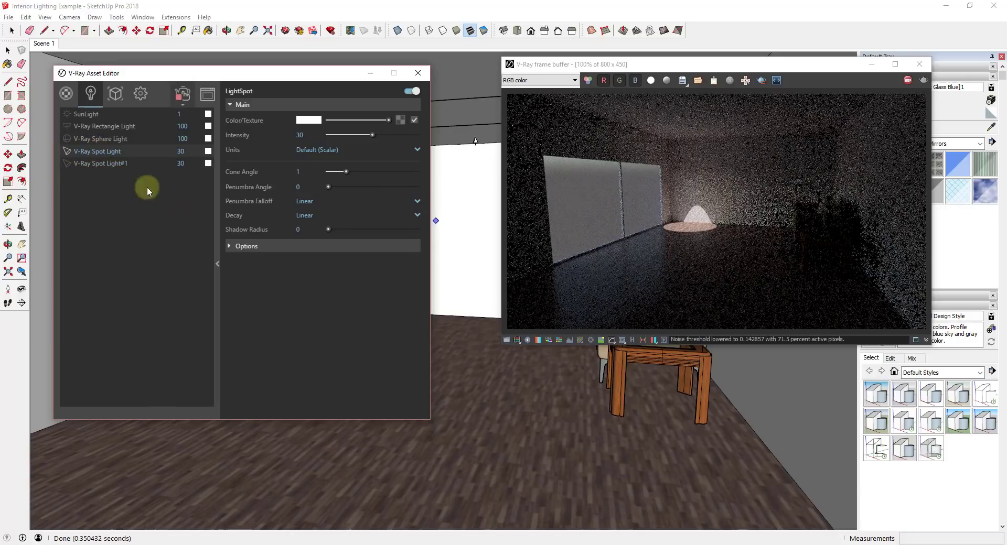
{"action": "left_click", "coordinate": [218, 269]}
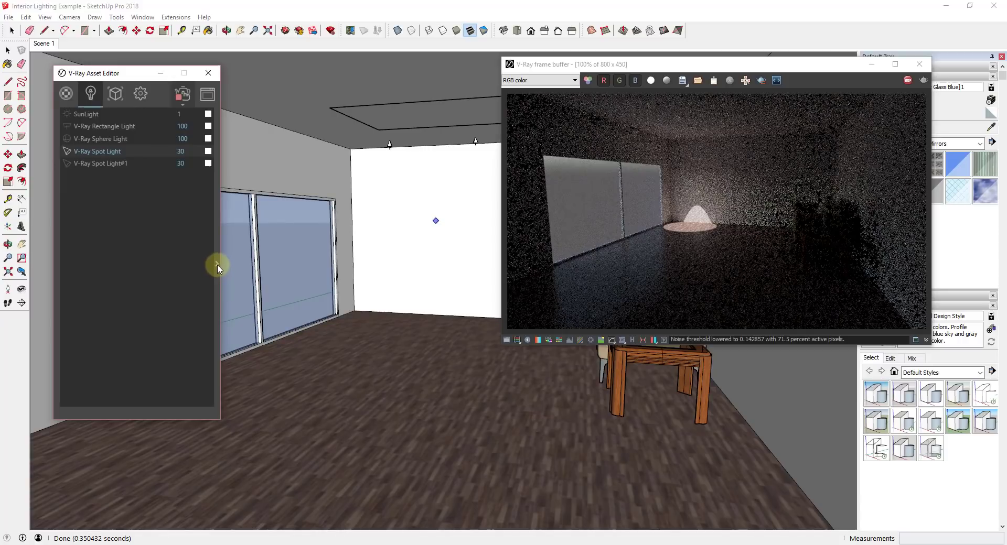
{"action": "left_click", "coordinate": [217, 266]}
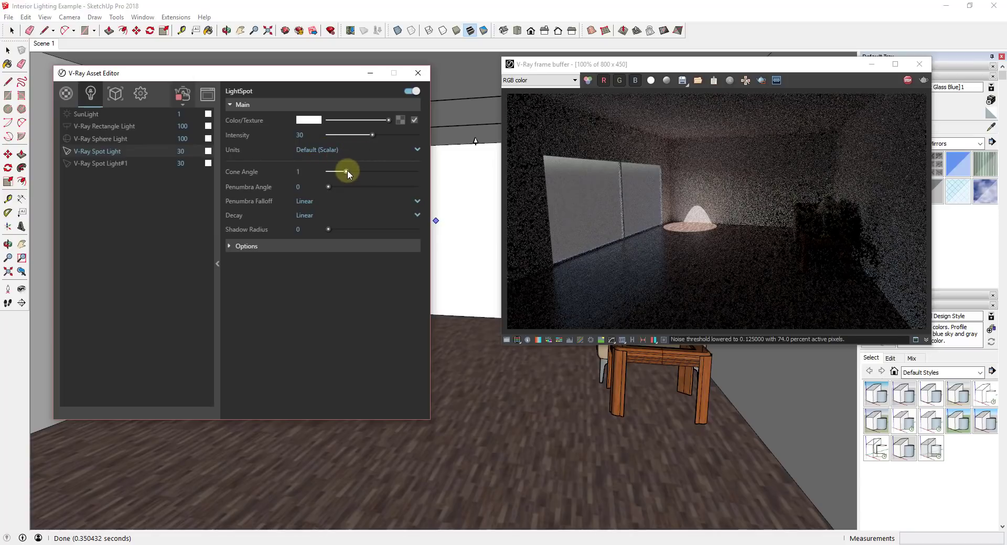
{"action": "left_click_drag", "start_coordinate": [347, 171], "coordinate": [359, 169]}
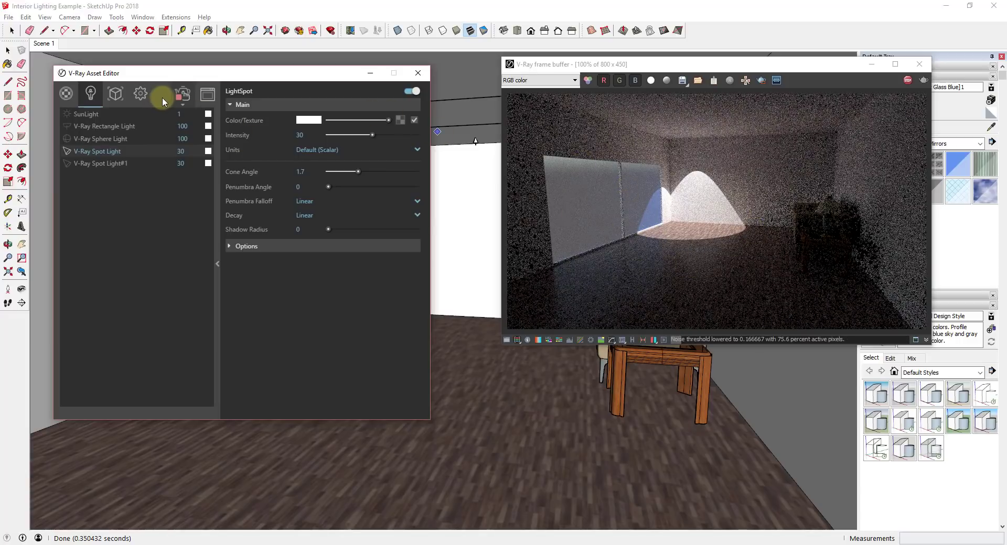
Disable the environment background in the V-Ray render settings
{"action": "left_click", "coordinate": [140, 96]}
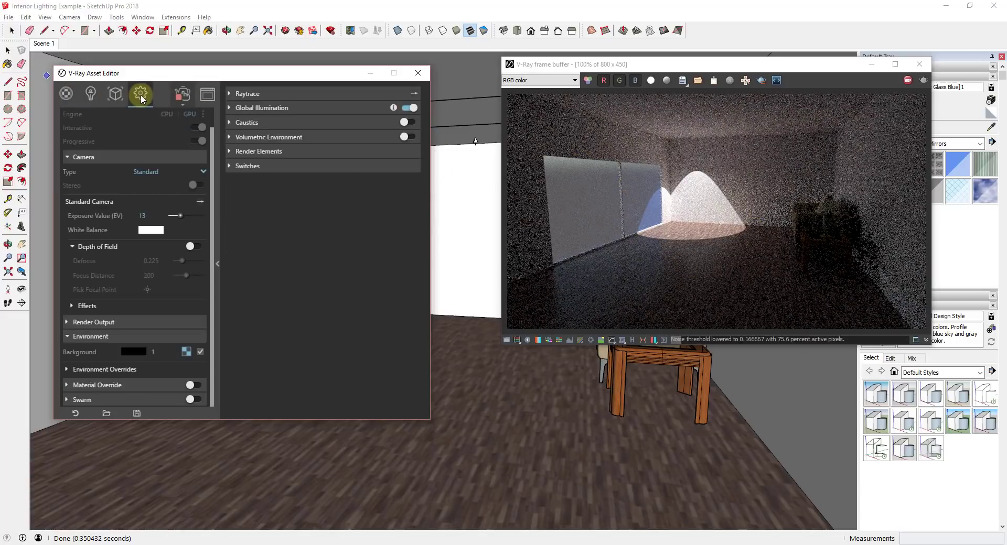
{"action": "left_click", "coordinate": [200, 351]}
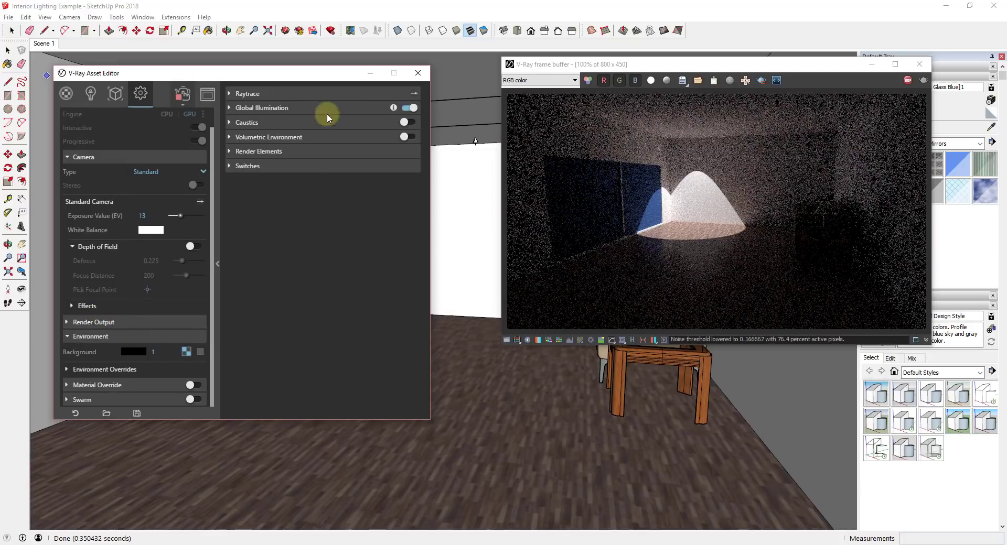
Change the [Translucent Glass Blue]1 window material from the Generic to the Glass preset
{"action": "left_click", "coordinate": [66, 94]}
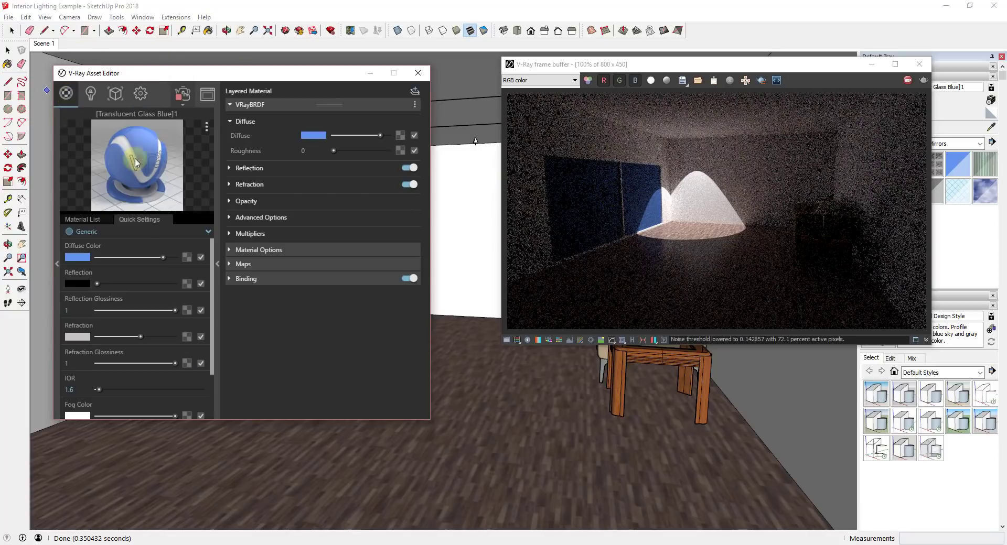
{"action": "left_click", "coordinate": [110, 236]}
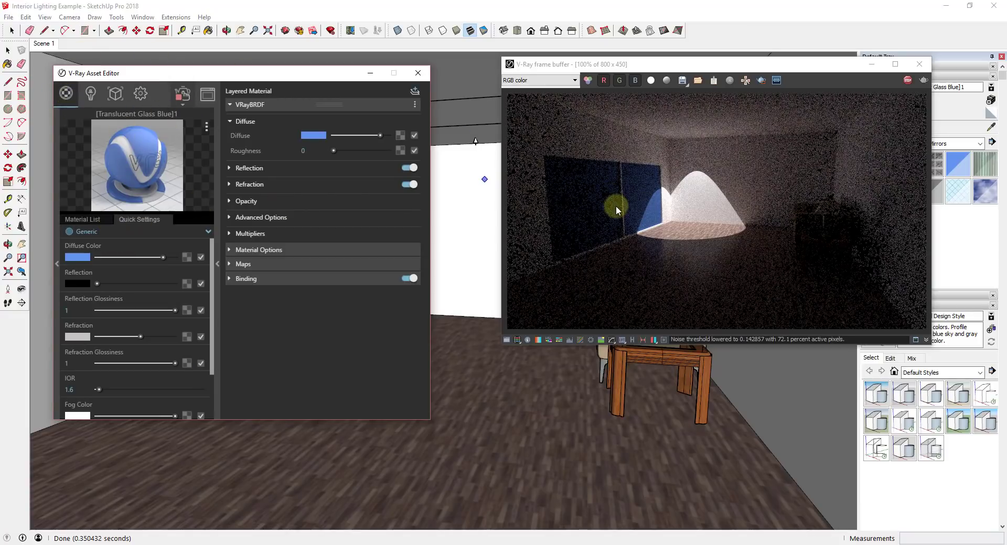
{"action": "left_click", "coordinate": [123, 235]}
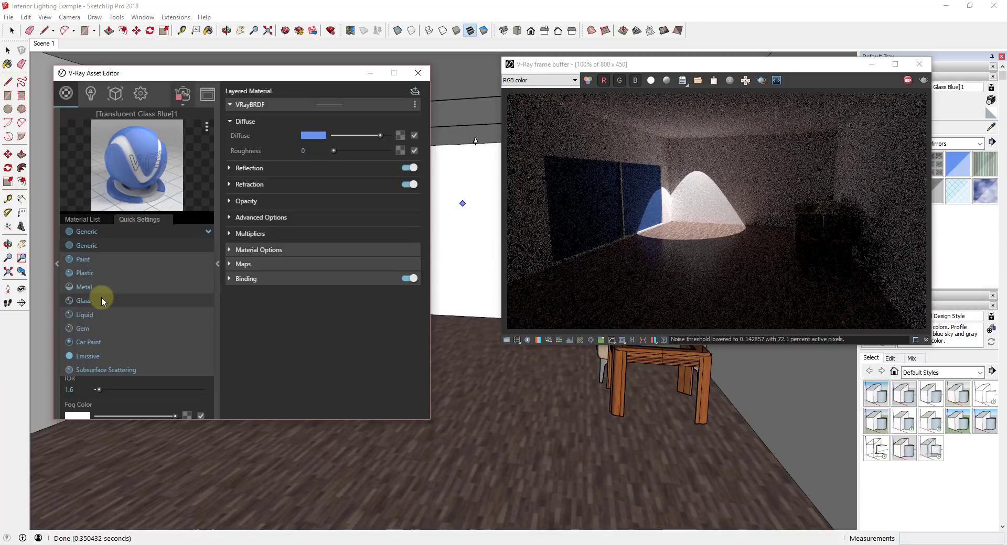
{"action": "left_click", "coordinate": [101, 298]}
{"action": "left_click", "coordinate": [110, 231]}
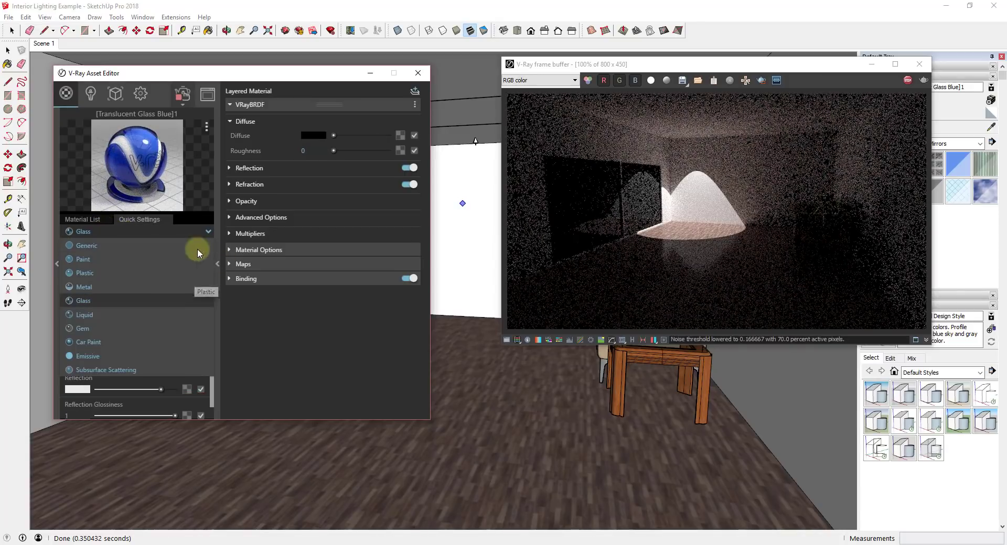
{"action": "left_click", "coordinate": [172, 231]}
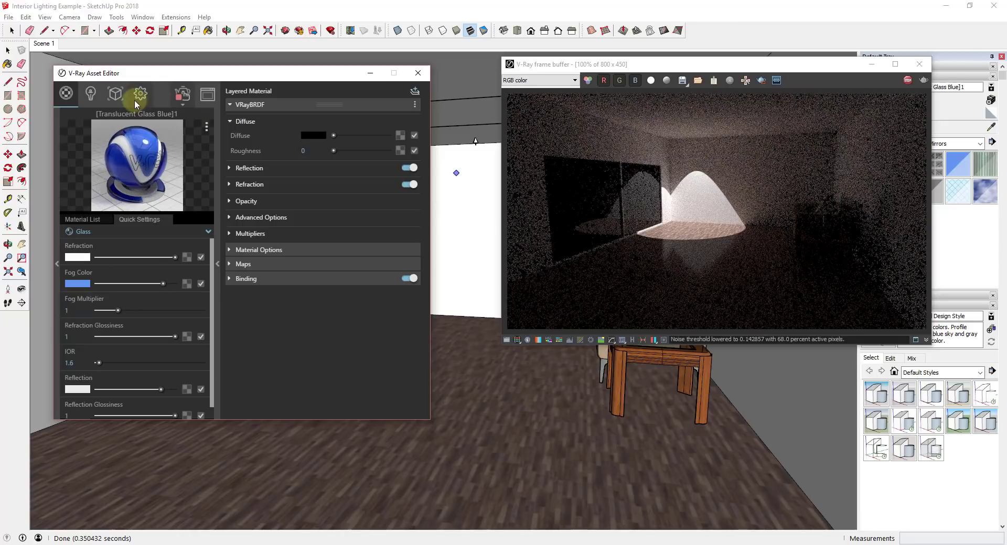
Set the V-Ray Spot Light's cone angle to 1.91 and its penumbra angle to 0.07
{"action": "left_click", "coordinate": [91, 95]}
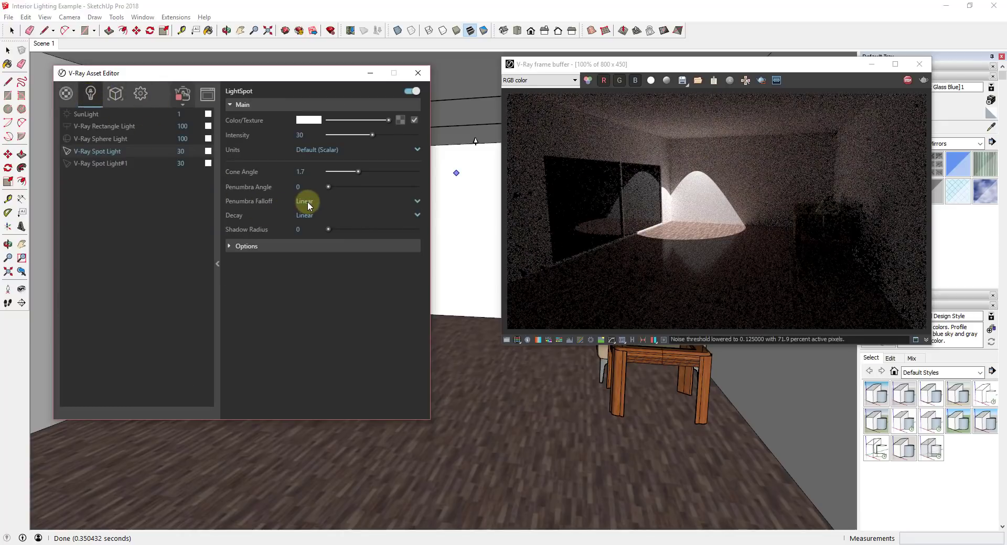
{"action": "mouse_move", "coordinate": [358, 175]}
{"action": "left_mouse_down"}
{"action": "mouse_move", "coordinate": [347, 172]}
{"action": "mouse_move", "coordinate": [362, 171]}
{"action": "left_mouse_up"}
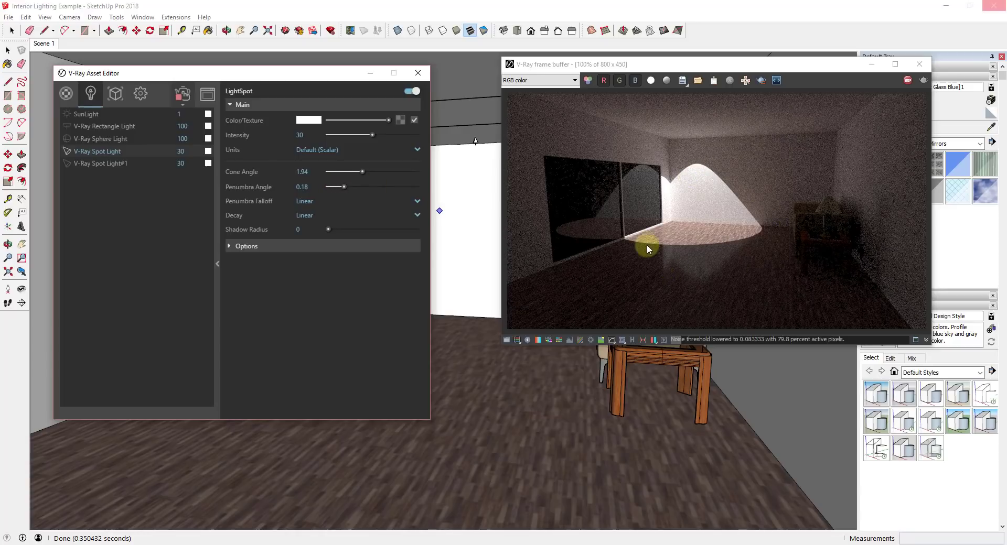
{"action": "left_click_drag", "start_coordinate": [362, 172], "coordinate": [352, 187]}
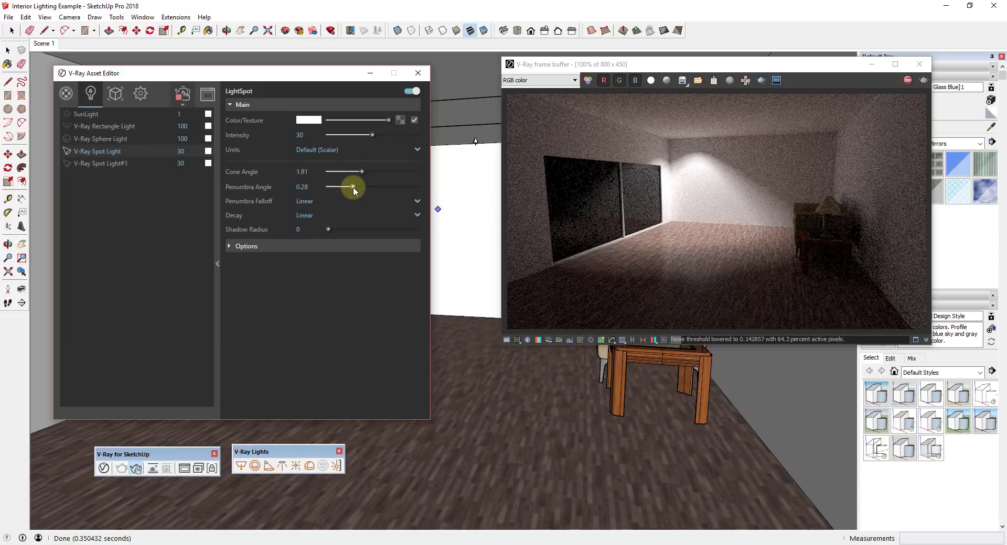
{"action": "left_click_drag", "start_coordinate": [353, 186], "coordinate": [360, 188]}
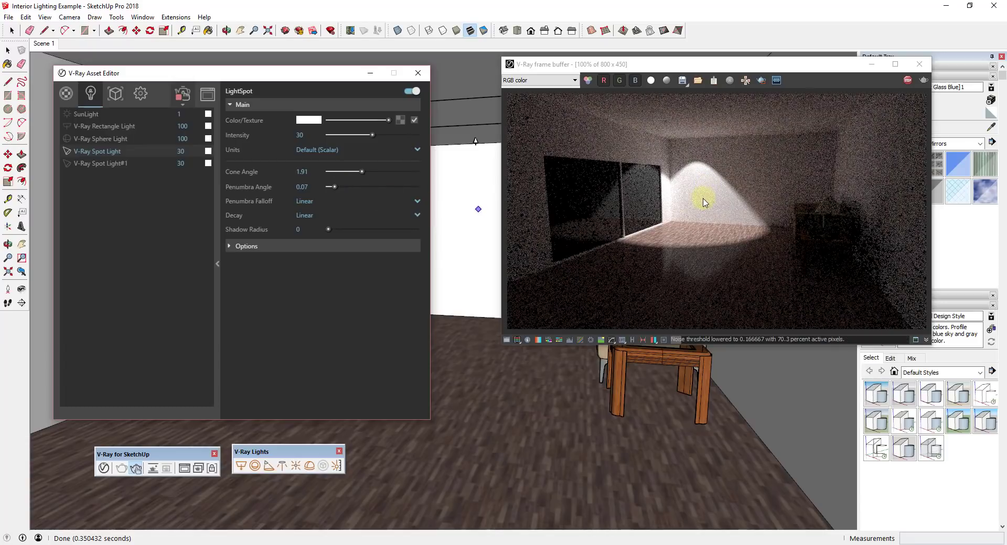
Enable V-Ray Spot Light#1 and set the V-Ray Spot Light's cone angle to 1.04 and penumbra angle to 0.14
{"action": "left_click_drag", "start_coordinate": [367, 190], "coordinate": [359, 191]}
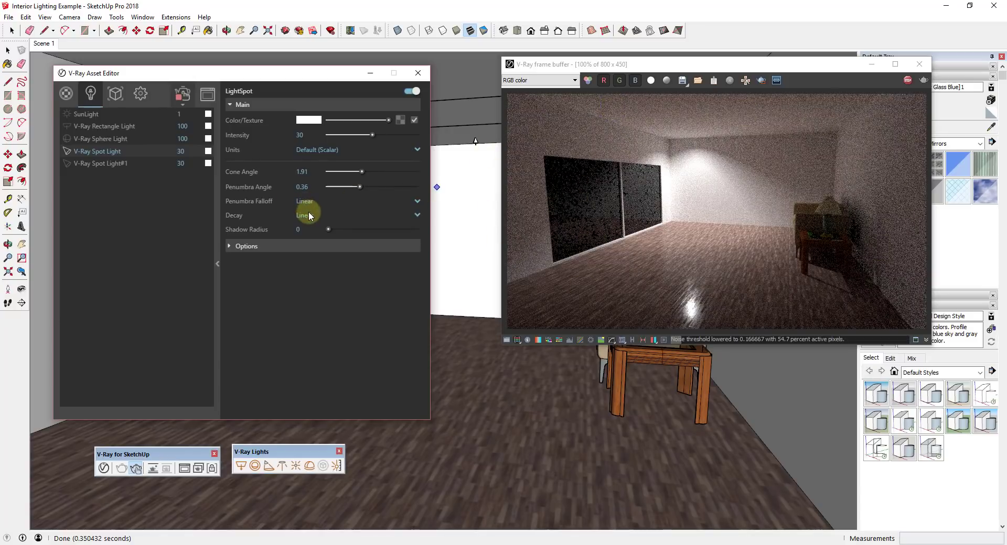
{"action": "left_click", "coordinate": [67, 164]}
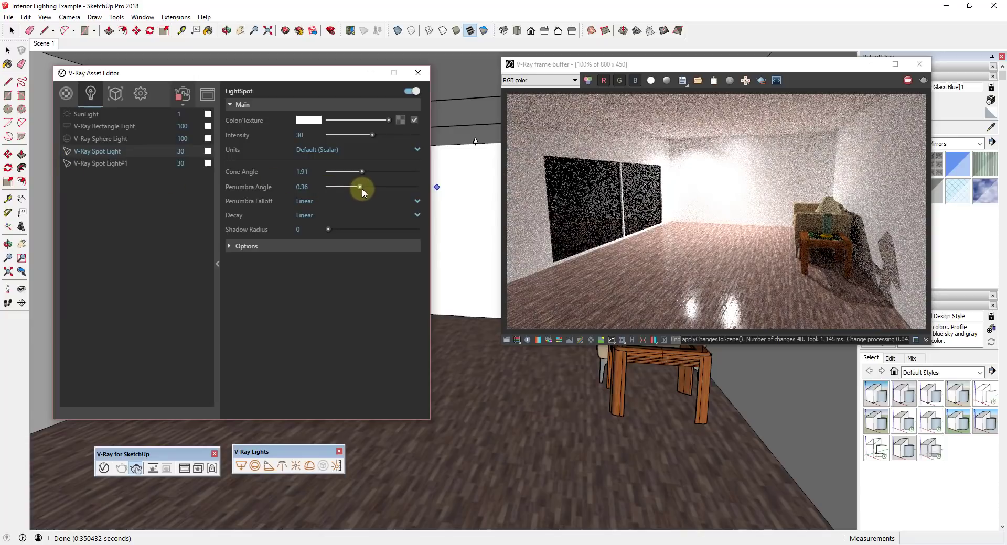
{"action": "mouse_move", "coordinate": [354, 184]}
{"action": "left_mouse_down"}
{"action": "mouse_move", "coordinate": [341, 189]}
{"action": "mouse_move", "coordinate": [357, 172]}
{"action": "mouse_move", "coordinate": [346, 172]}
{"action": "left_mouse_up"}
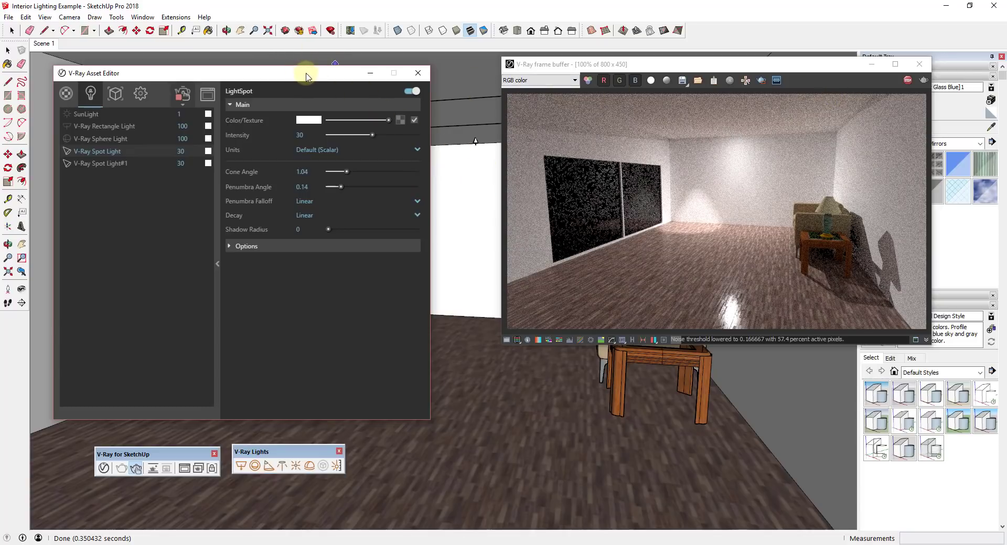
Close the asset editor and frame buffer, and copy the ceiling spot light along the back wall with a /2 divided array
{"action": "left_click", "coordinate": [418, 73]}
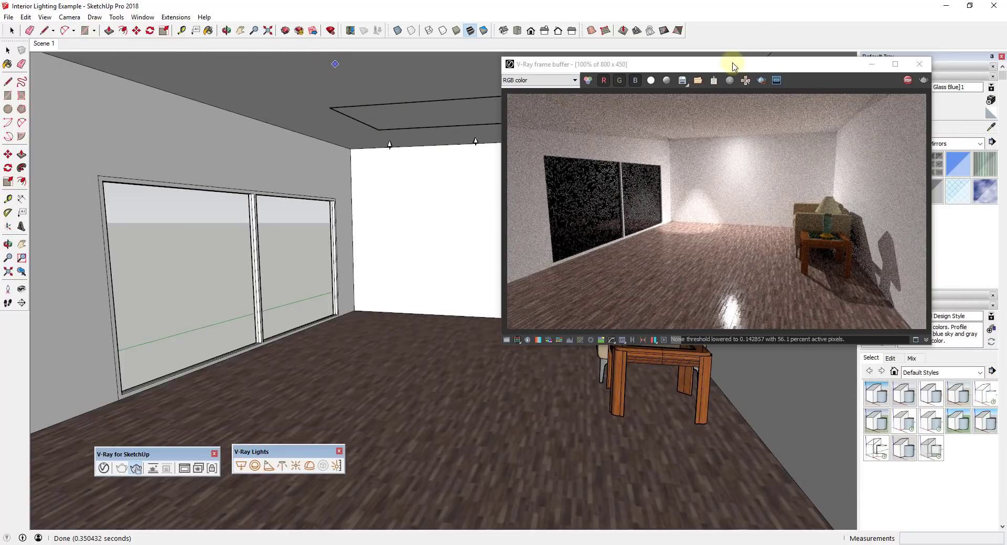
{"action": "left_click", "coordinate": [919, 64]}
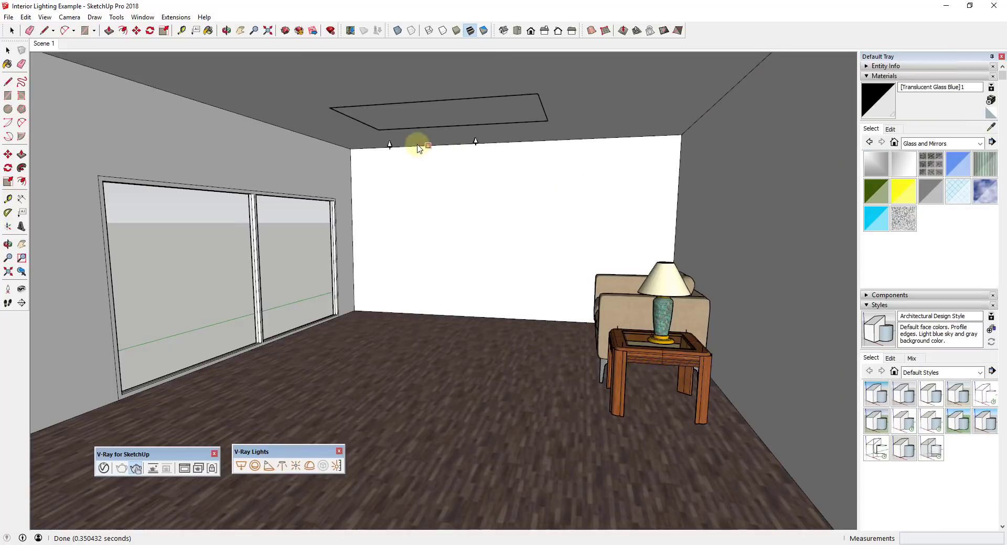
{"action": "key", "text": "space"}
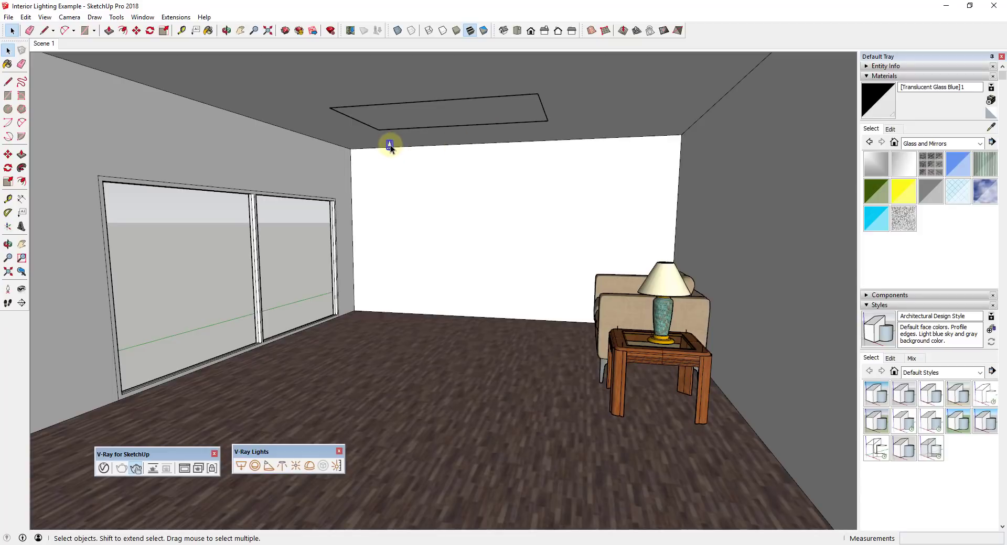
{"action": "key", "text": "m"}
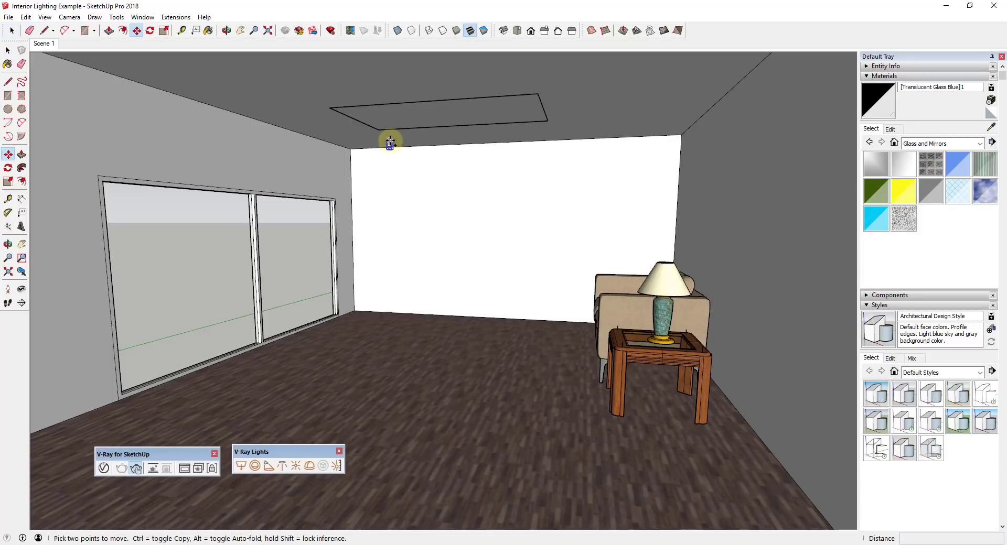
{"action": "left_click", "coordinate": [389, 144]}
{"action": "key", "text": "ctrl"}
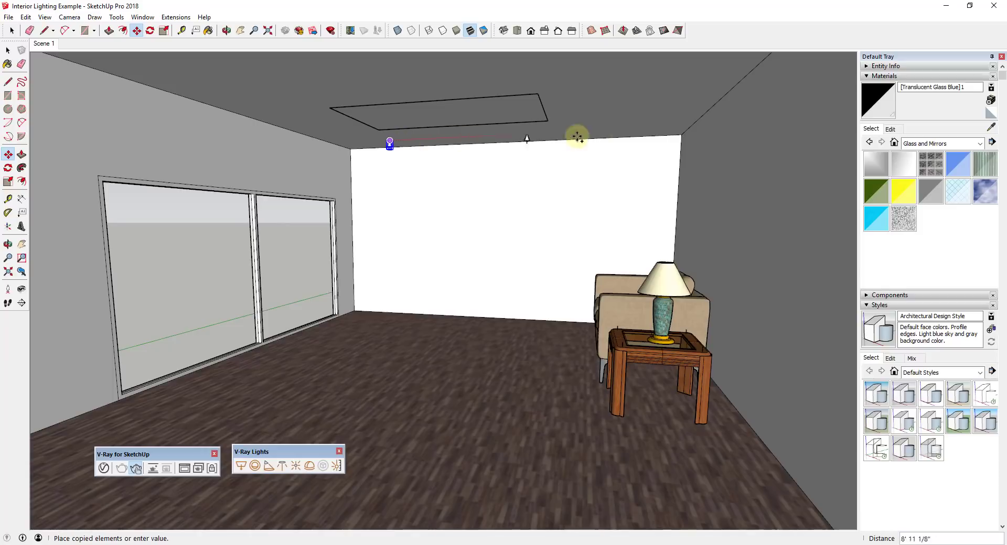
{"action": "left_click", "coordinate": [658, 130]}
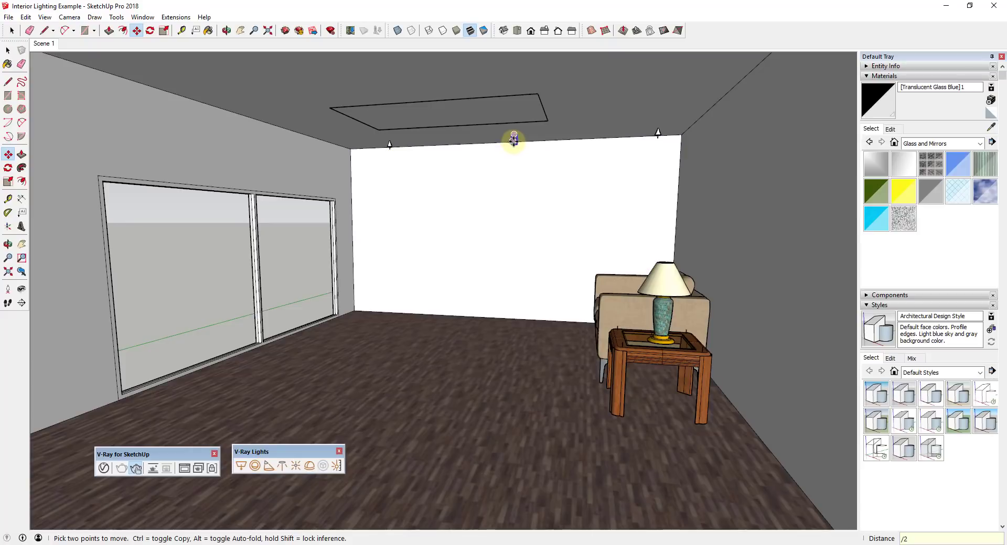
Start an interactive render and set the V-Ray Spot Light's cone angle to 1.4 and penumbra angle to 0.32
{"action": "left_click", "coordinate": [135, 469]}
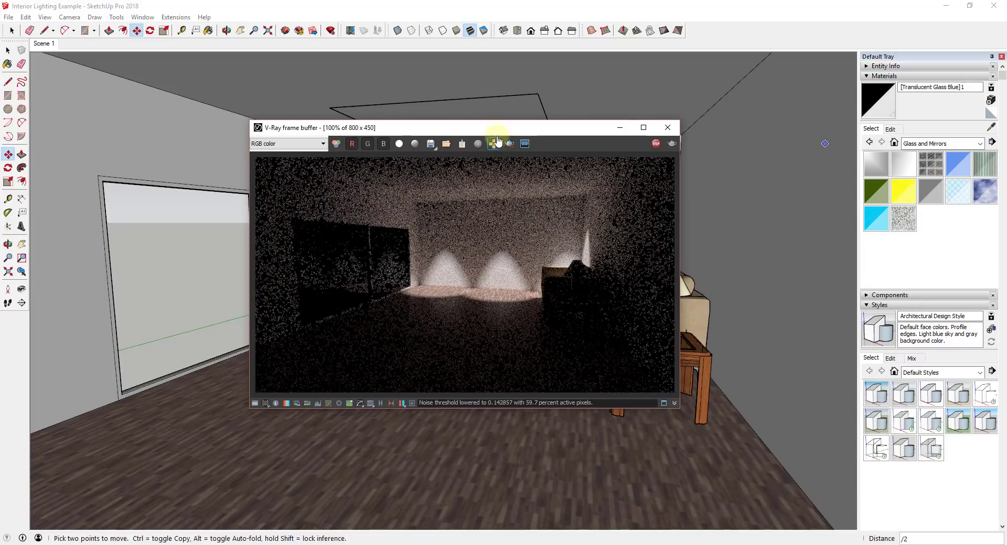
{"action": "left_click_drag", "start_coordinate": [496, 132], "coordinate": [292, 87]}
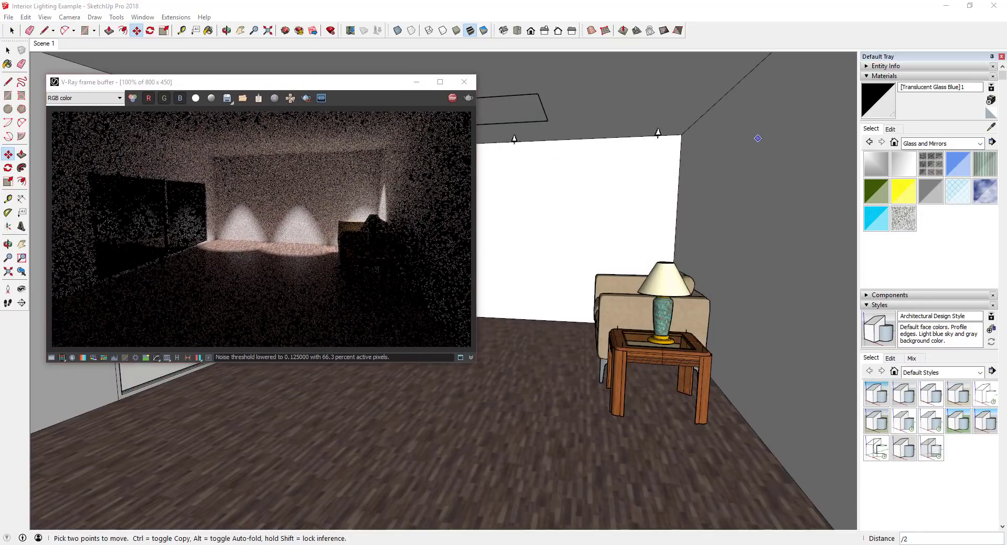
{"action": "left_click_drag", "start_coordinate": [737, 136], "coordinate": [719, 123]}
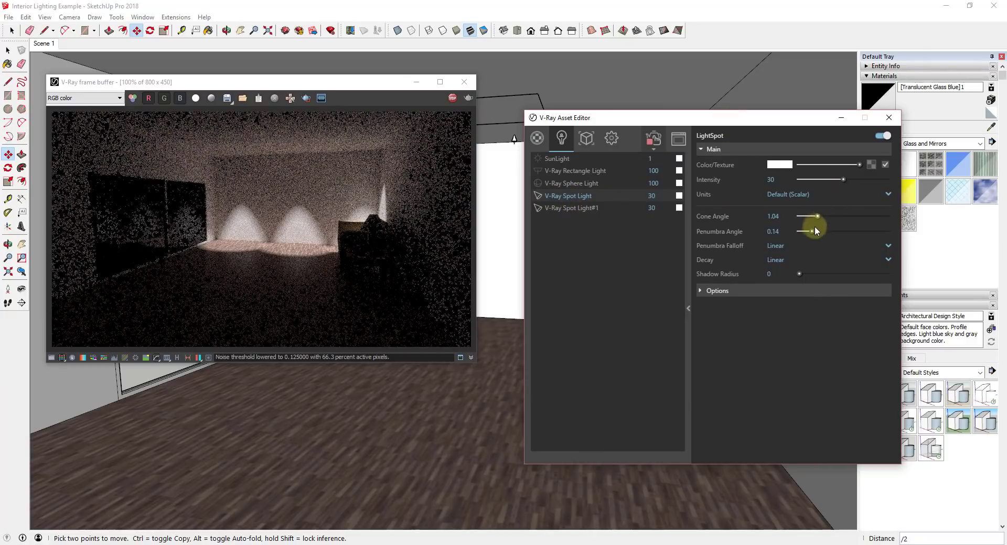
{"action": "mouse_move", "coordinate": [820, 230]}
{"action": "left_mouse_down"}
{"action": "mouse_move", "coordinate": [816, 216]}
{"action": "mouse_move", "coordinate": [836, 232]}
{"action": "left_mouse_up"}
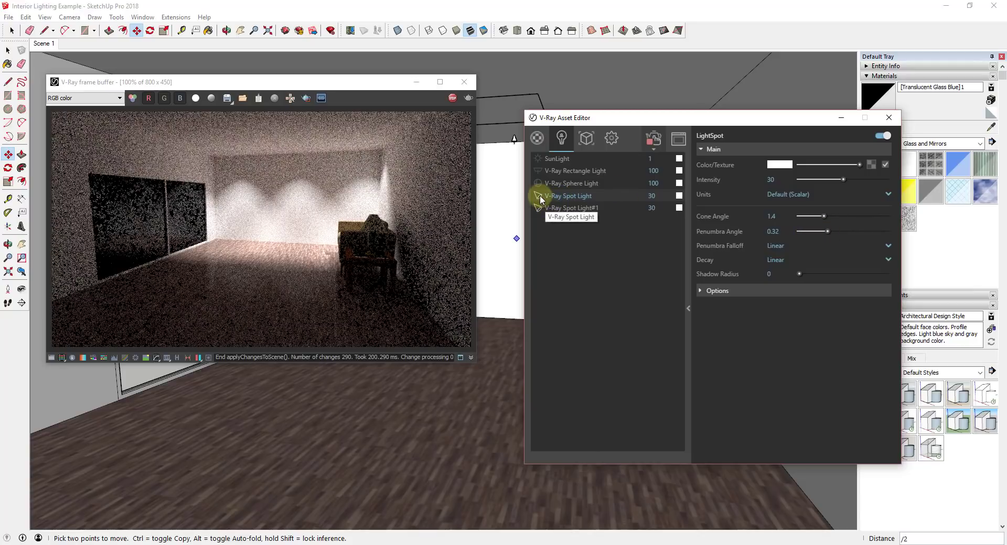
{"action": "key", "text": "ctrl+z"}
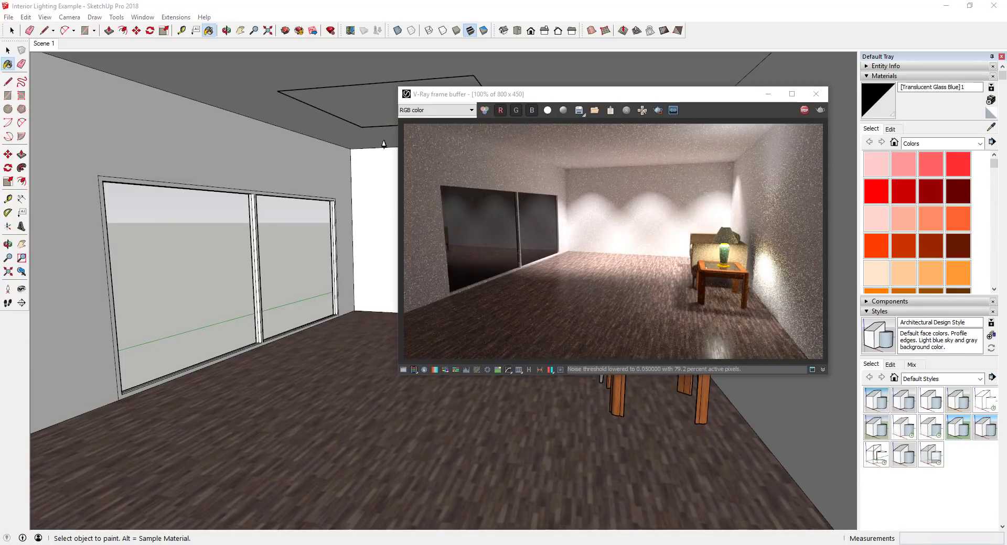
{"action": "left_click", "coordinate": [580, 7]}
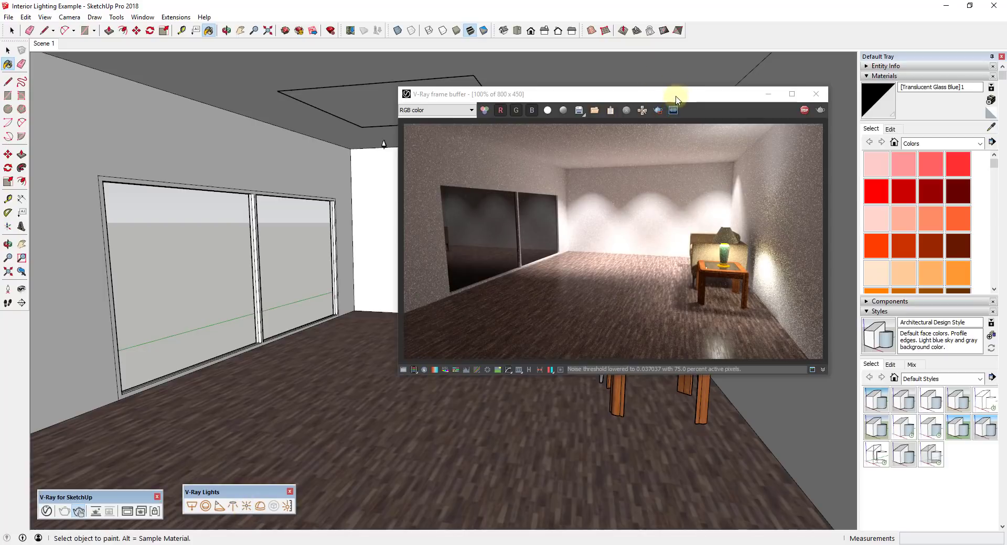
Clear the frame buffer away from the model and place a V-Ray Omni Light on the floor in the middle of the room
{"action": "mouse_move", "coordinate": [675, 97]}
{"action": "left_mouse_down"}
{"action": "mouse_move", "coordinate": [731, 51]}
{"action": "mouse_move", "coordinate": [812, 37]}
{"action": "mouse_move", "coordinate": [802, 52]}
{"action": "left_mouse_up"}
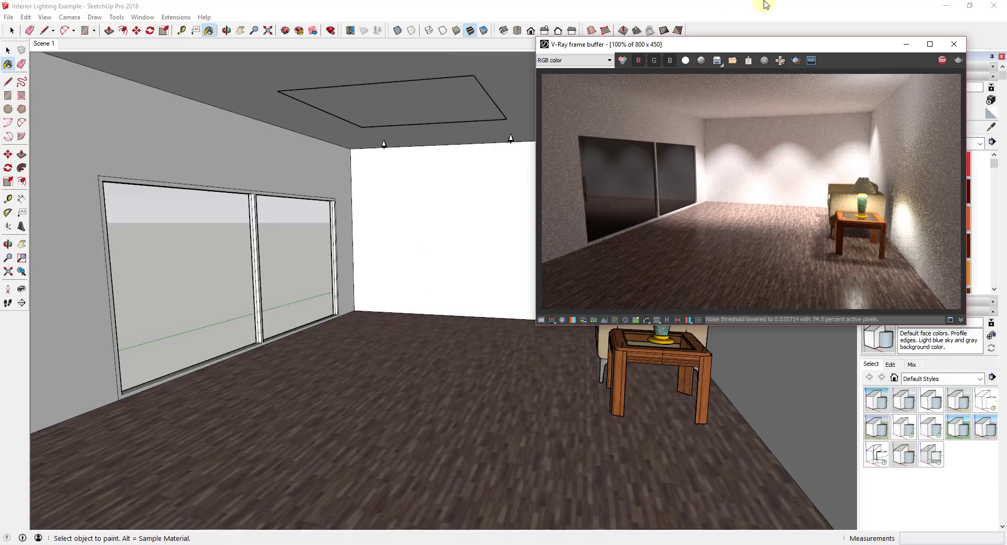
{"action": "left_click", "coordinate": [440, 227]}
{"action": "left_click", "coordinate": [245, 505]}
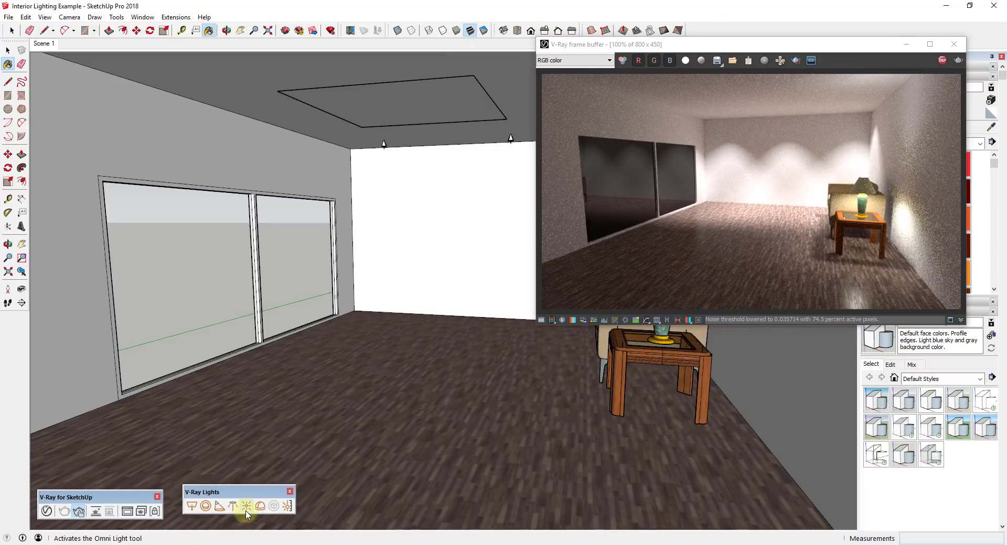
{"action": "left_click", "coordinate": [383, 372]}
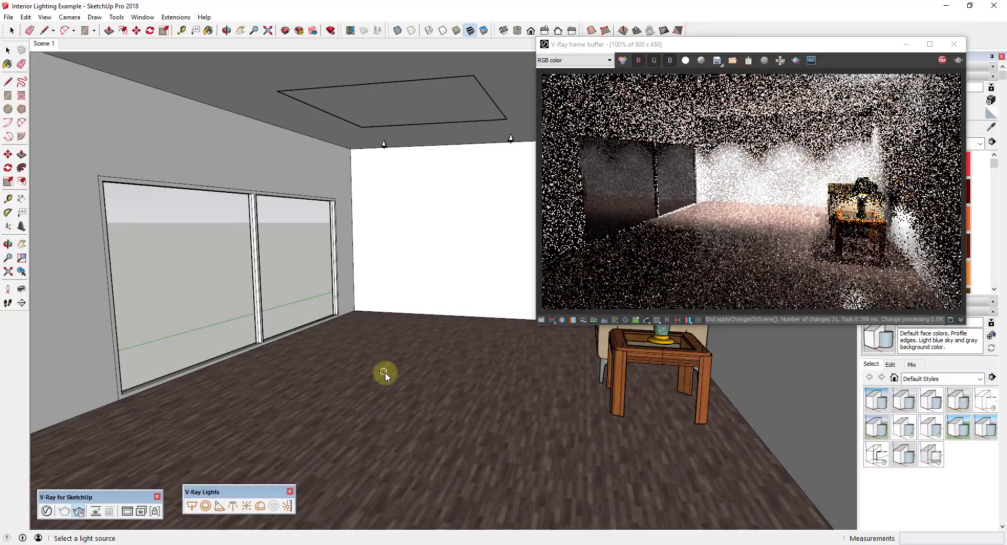
Scale the Omni light up uniformly and restore the Scene 1 view
{"action": "key", "text": "space"}
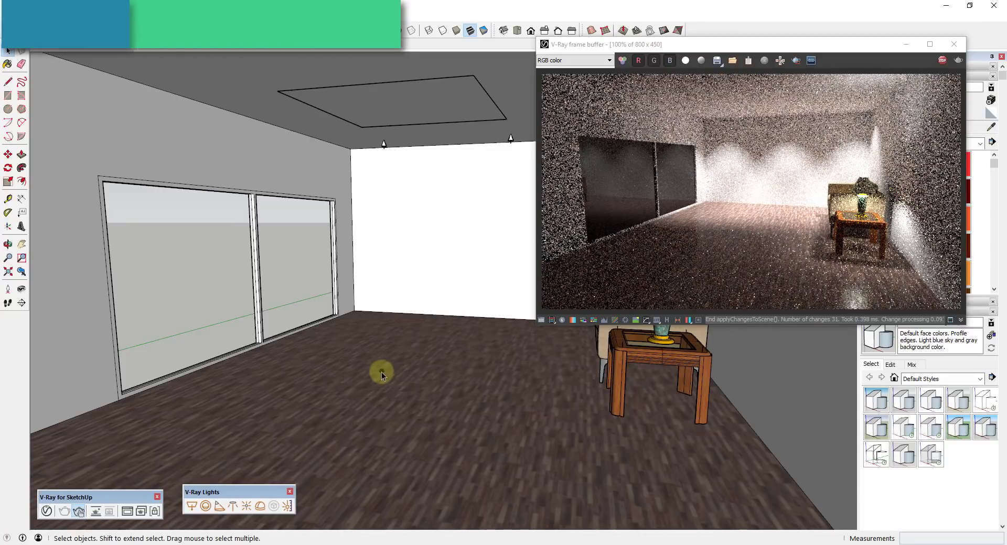
{"action": "key", "text": "s"}
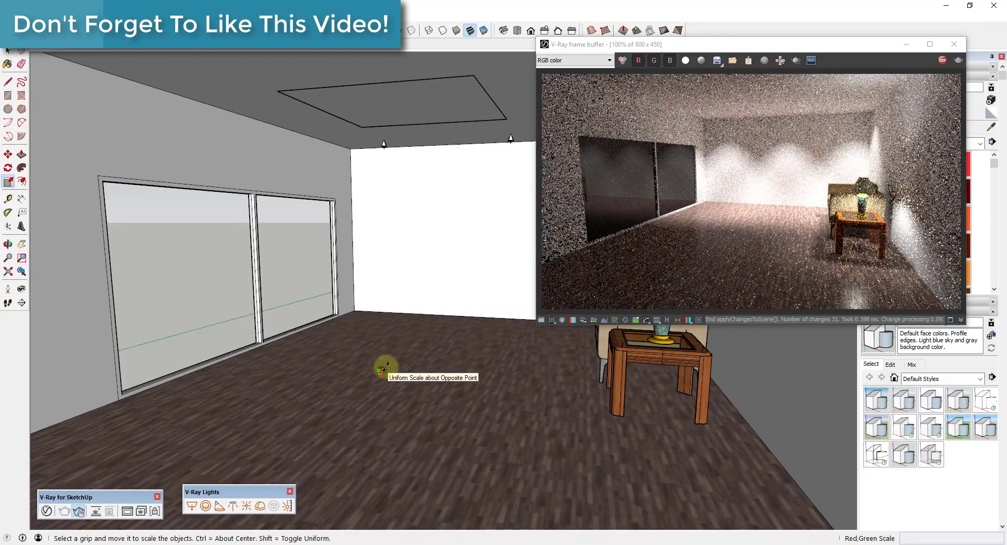
{"action": "scroll", "coordinate": [386, 367], "scroll_direction": "up", "scroll_amount": 2}
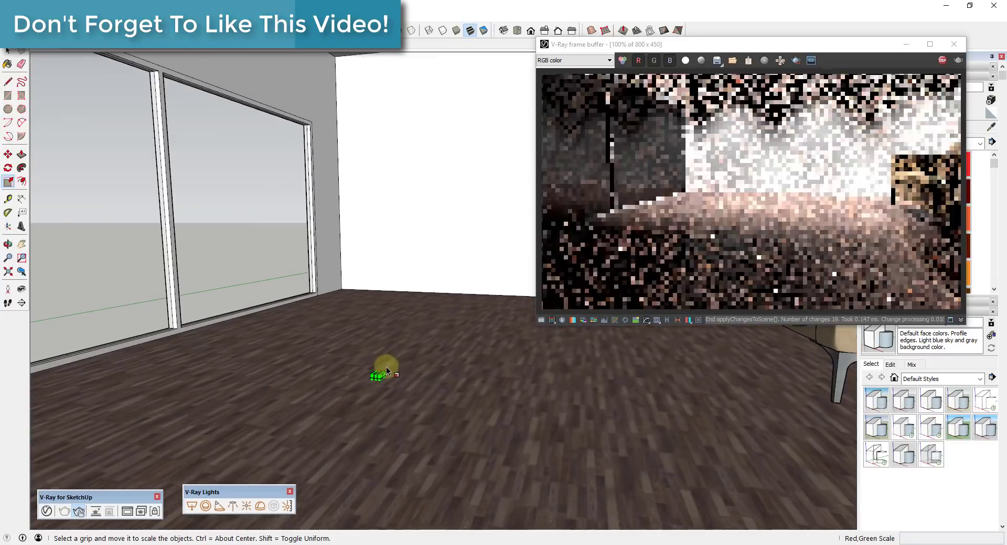
{"action": "left_click_drag", "start_coordinate": [387, 370], "coordinate": [479, 213]}
{"action": "scroll", "coordinate": [342, 315], "scroll_direction": "down", "scroll_amount": 5}
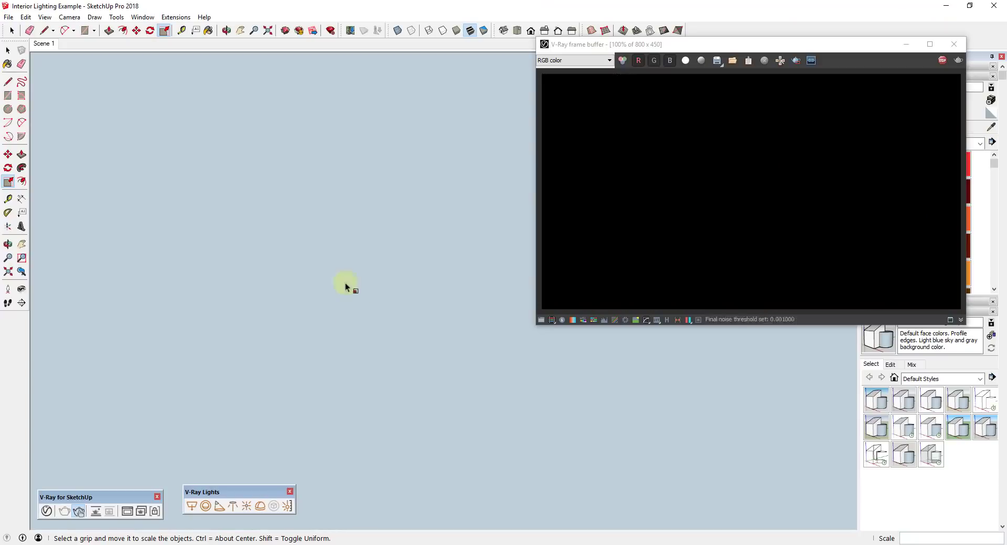
{"action": "left_click", "coordinate": [52, 46]}
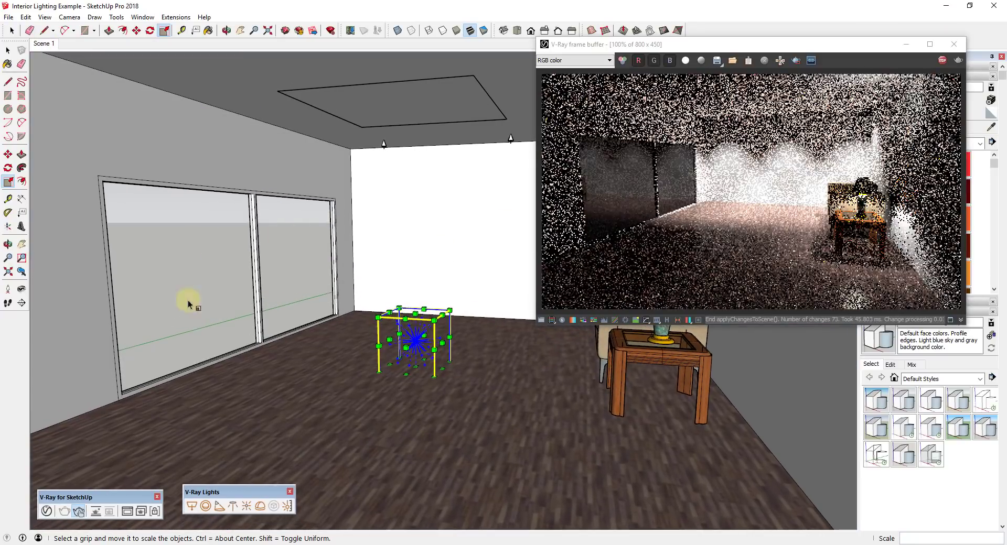
Disable the V-Ray Sphere Light and V-Ray Spot Light to isolate the Omni light
{"action": "left_click", "coordinate": [47, 511]}
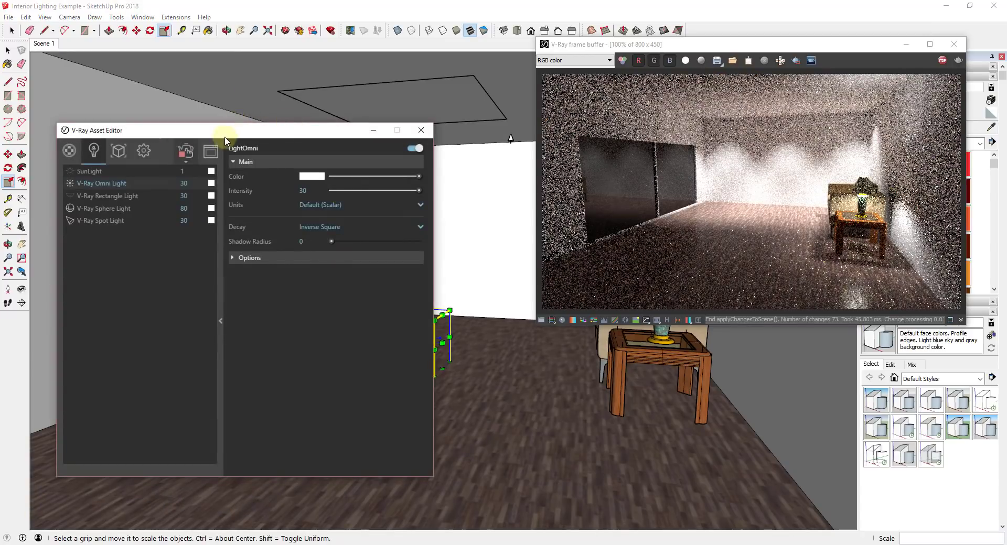
{"action": "left_click_drag", "start_coordinate": [224, 137], "coordinate": [191, 68]}
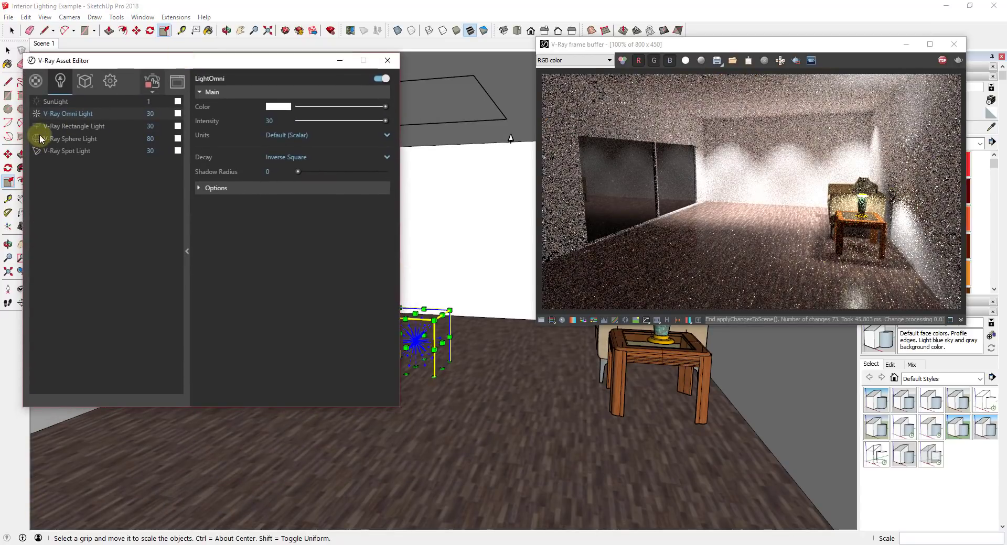
{"action": "left_click", "coordinate": [40, 152]}
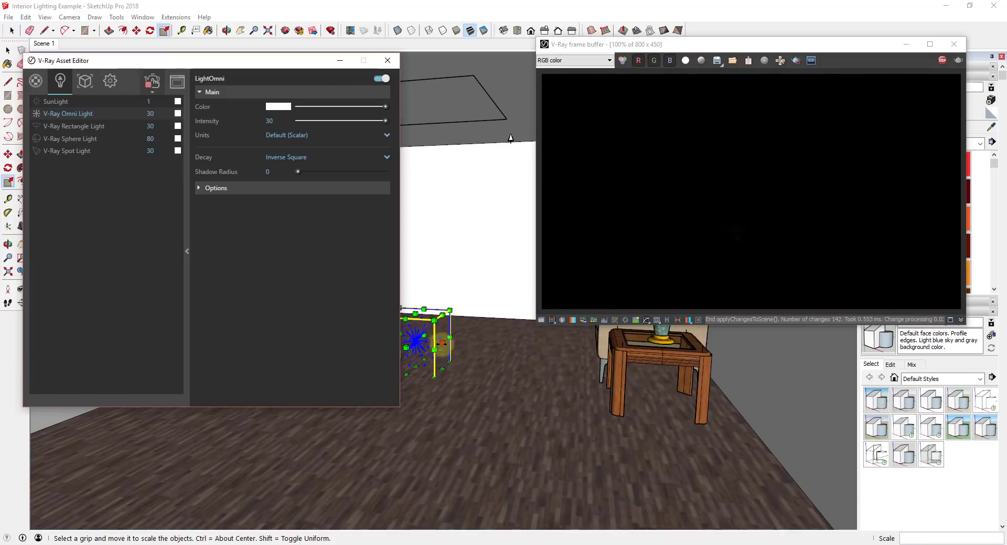
Set the V-Ray Omni Light's units to Radiant power (W) and its intensity to 80
{"action": "left_click", "coordinate": [303, 135]}
{"action": "left_click", "coordinate": [302, 190]}
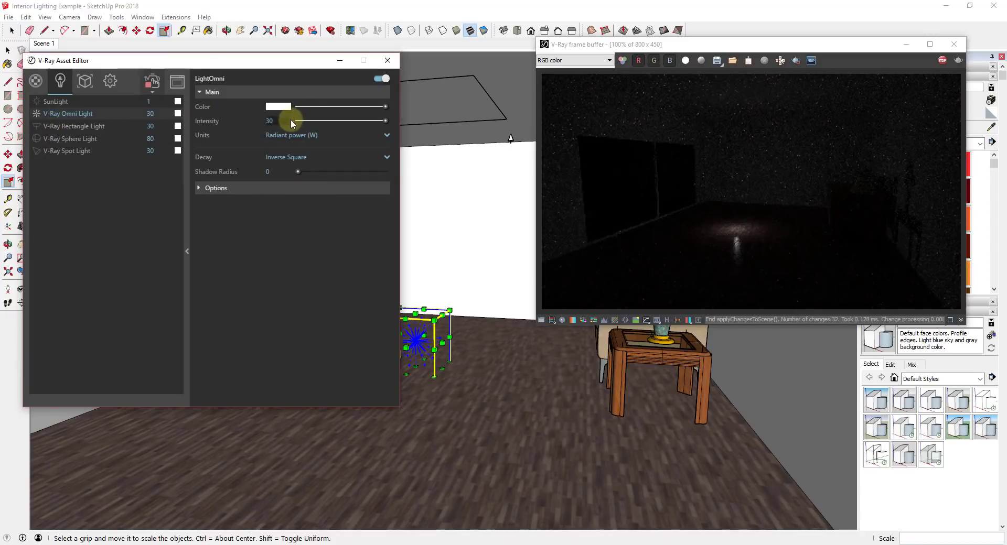
{"action": "left_click", "coordinate": [215, 125]}
{"action": "type", "text": "80"}
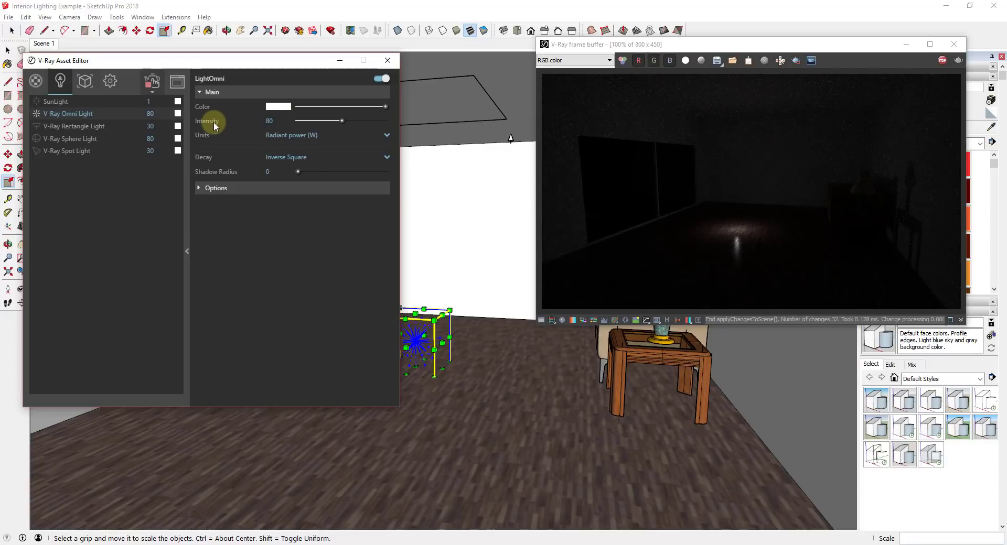
{"action": "key", "text": "Return"}
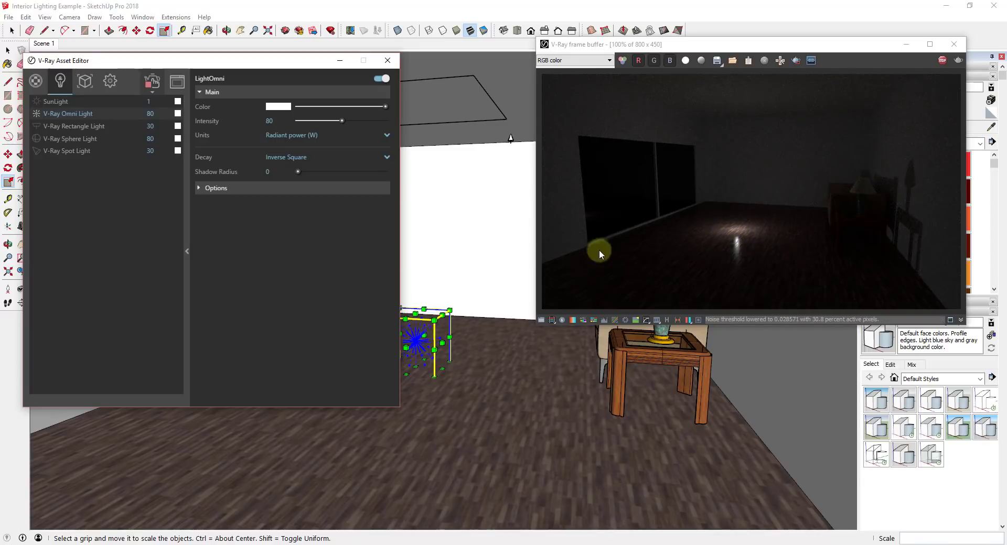
Enlarge the Omni light with another uniform scale and delete it from the room
{"action": "left_click_drag", "start_coordinate": [449, 311], "coordinate": [499, 266]}
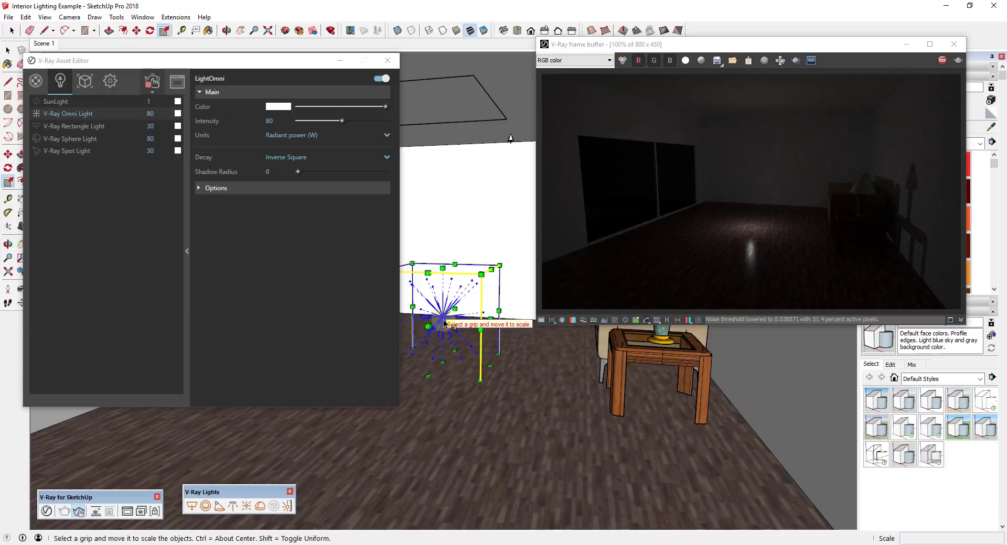
{"action": "key", "text": "space"}
{"action": "key", "text": "Delete"}
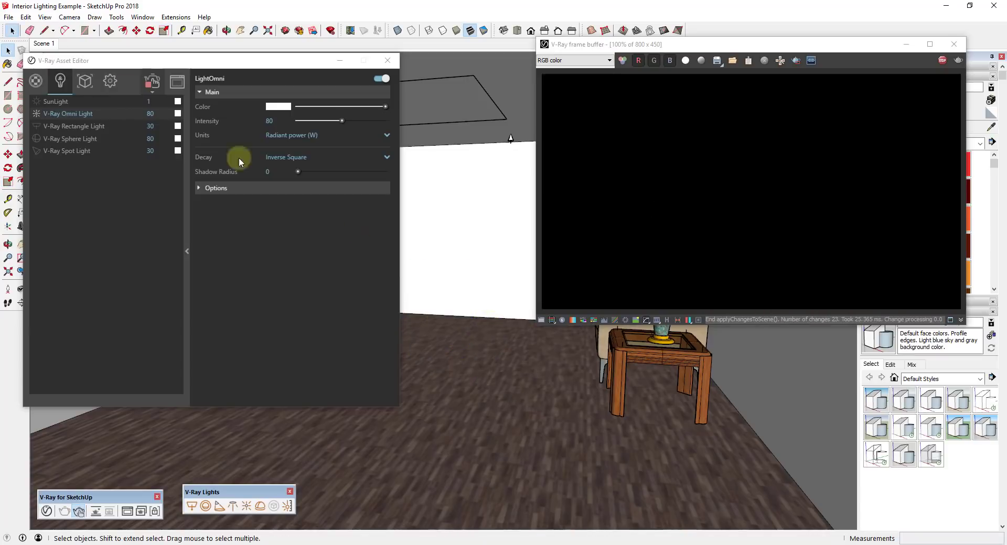
Turn the V-Ray Spot Light back on and stop the interactive render
{"action": "key", "text": "ctrl+z"}
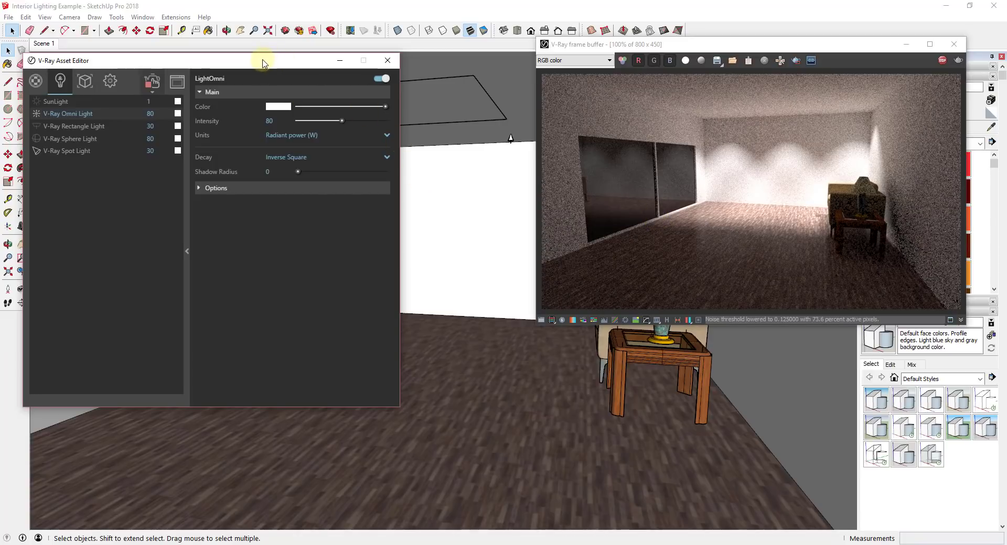
{"action": "left_click_drag", "start_coordinate": [264, 62], "coordinate": [272, 123]}
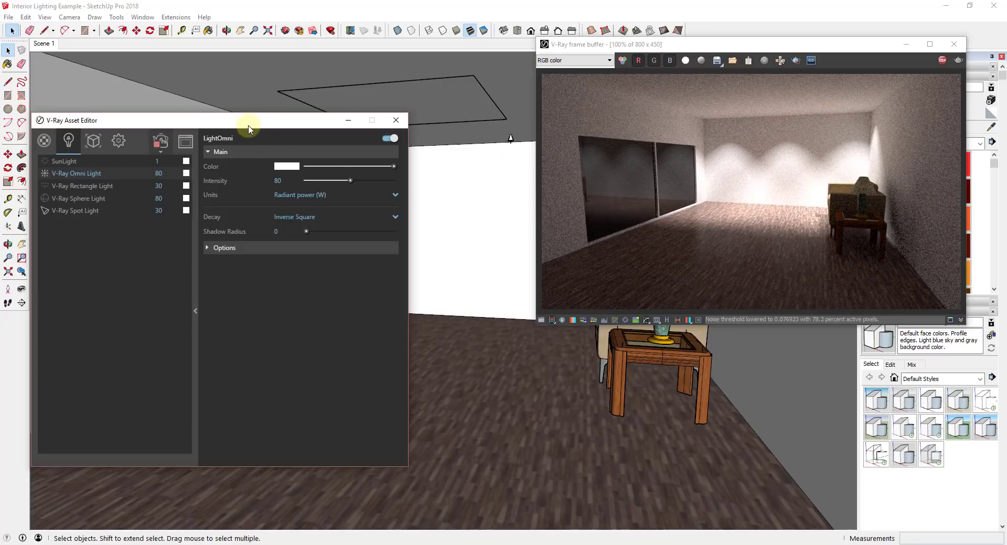
{"action": "left_click_drag", "start_coordinate": [248, 129], "coordinate": [297, 188]}
{"action": "mouse_move", "coordinate": [404, 156]}
{"action": "middle_mouse_down"}
{"action": "mouse_move", "coordinate": [381, 144]}
{"action": "mouse_move", "coordinate": [390, 135]}
{"action": "mouse_move", "coordinate": [398, 144]}
{"action": "middle_mouse_up"}
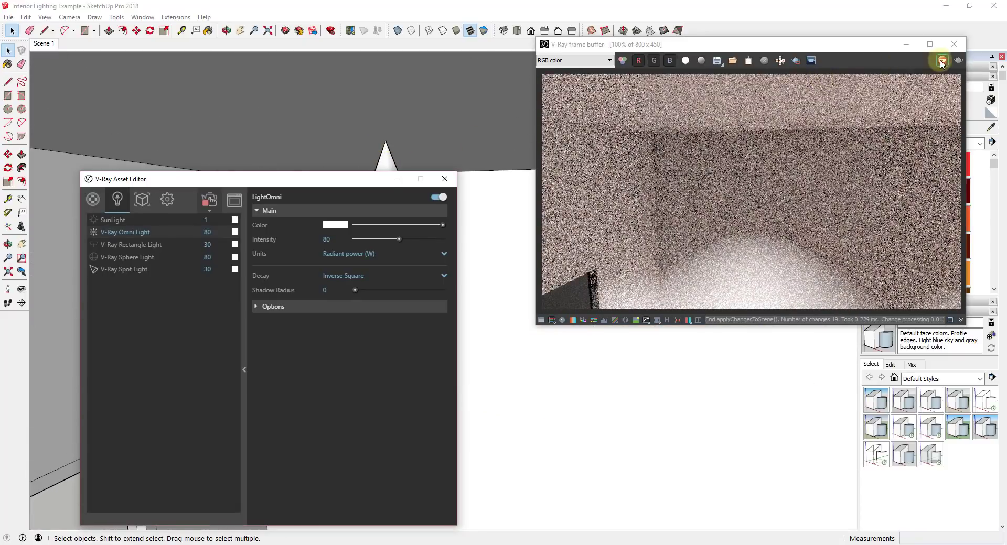
{"action": "left_click", "coordinate": [942, 62]}
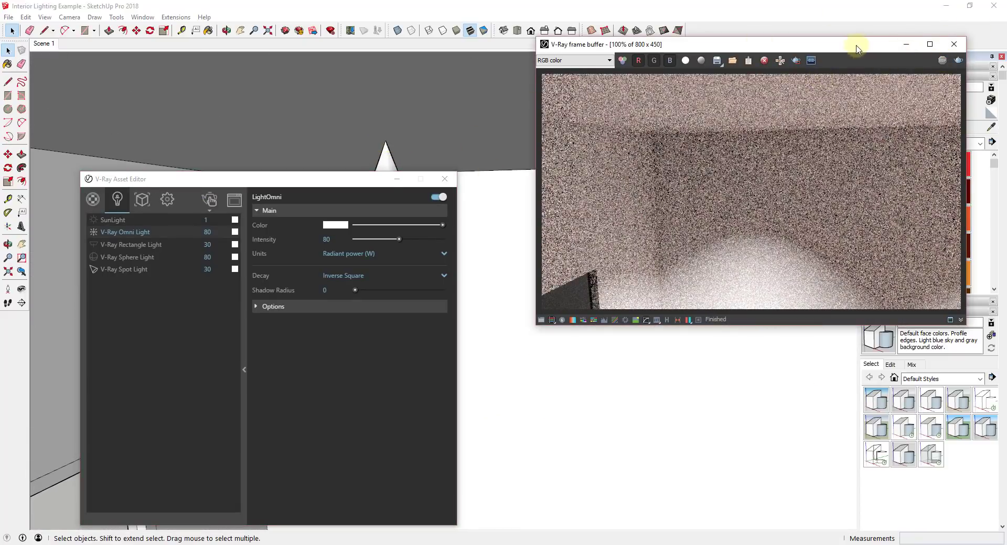
Close the render window and draw a circle with about a 4 9/16" radius on the ceiling, centred on the first spot light
{"action": "left_click", "coordinate": [953, 44]}
{"action": "left_click", "coordinate": [419, 195]}
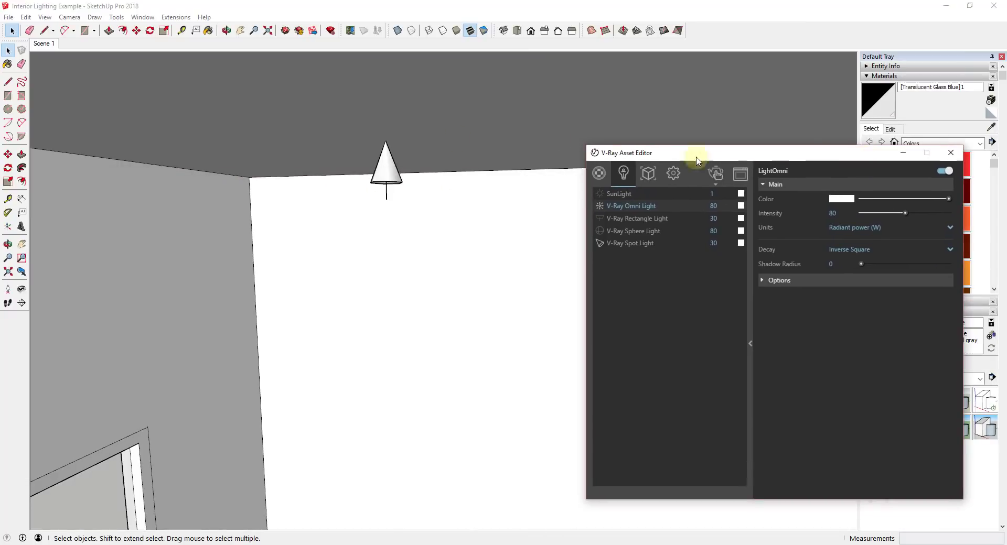
{"action": "left_click", "coordinate": [387, 144]}
{"action": "key", "text": "f"}
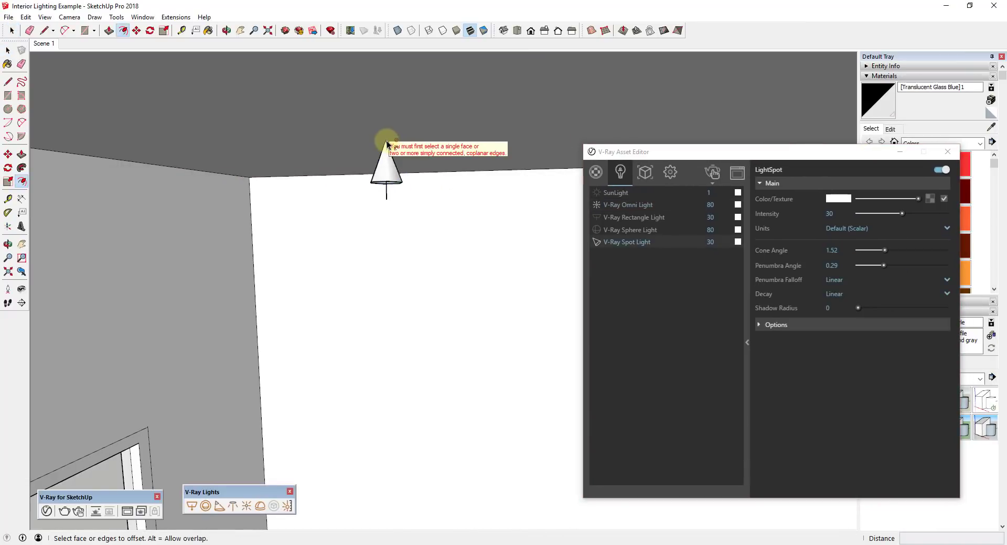
{"action": "key", "text": "c"}
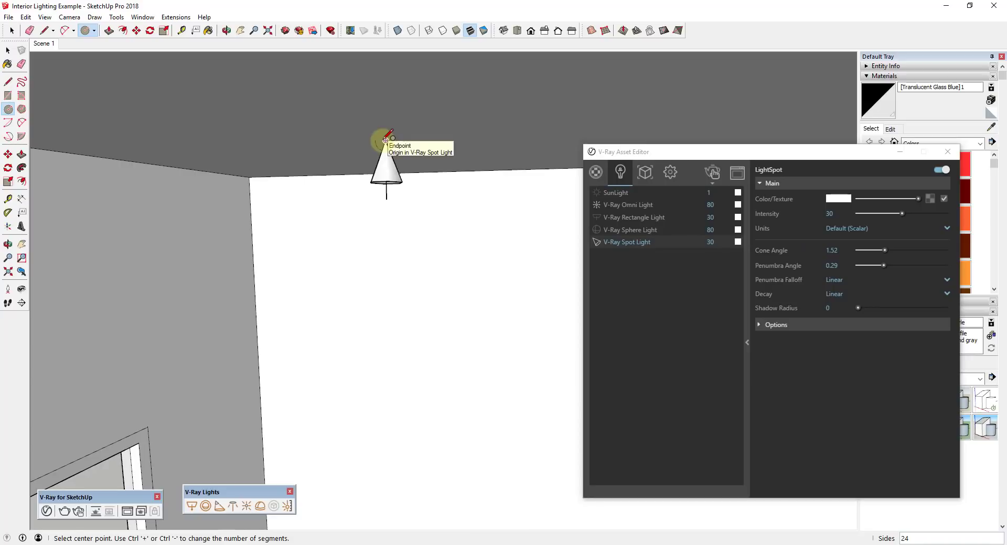
{"action": "left_click", "coordinate": [386, 140]}
{"action": "left_click", "coordinate": [424, 140]}
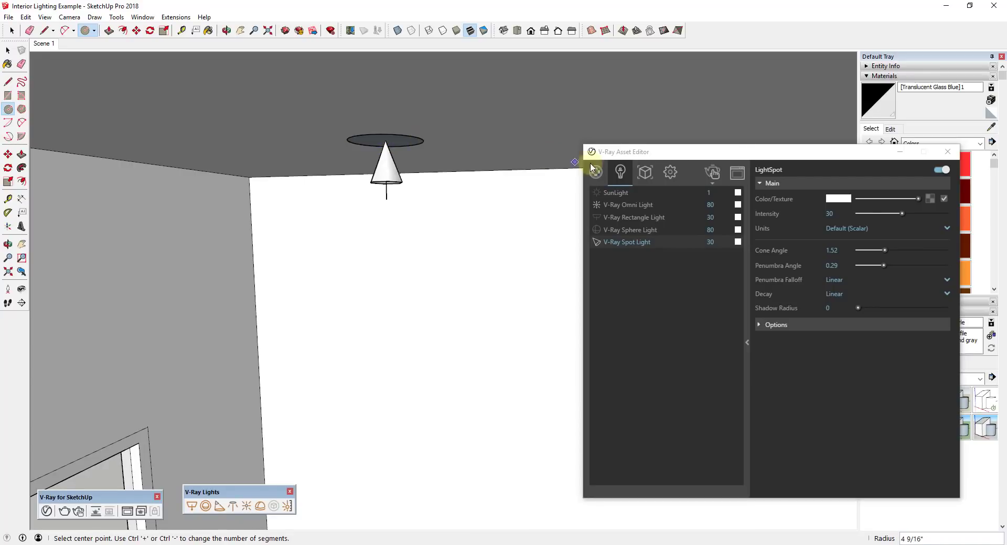
Reverse the ceiling disc's face and paint it with the Color C01 material
{"action": "key", "text": "space"}
{"action": "right_click", "coordinate": [395, 138]}
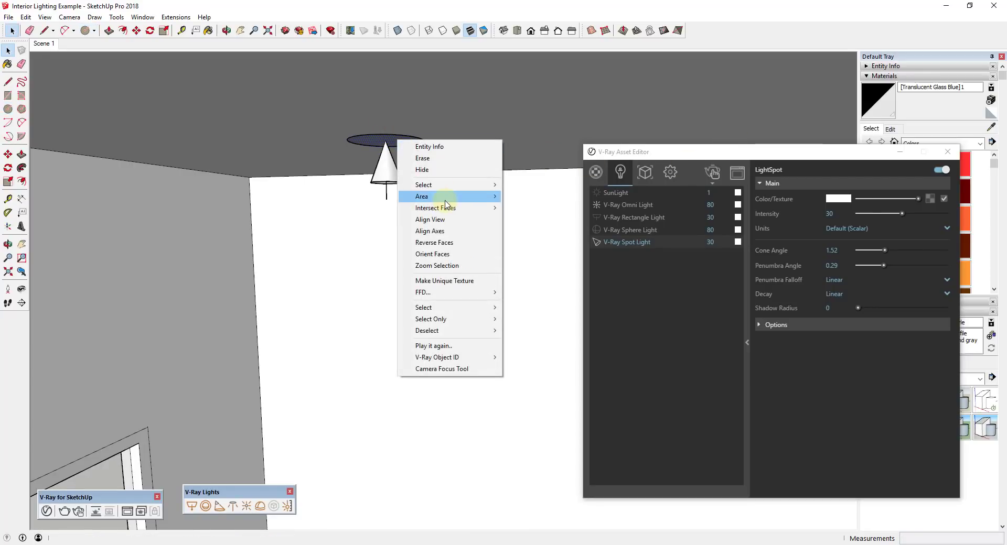
{"action": "left_click", "coordinate": [435, 242]}
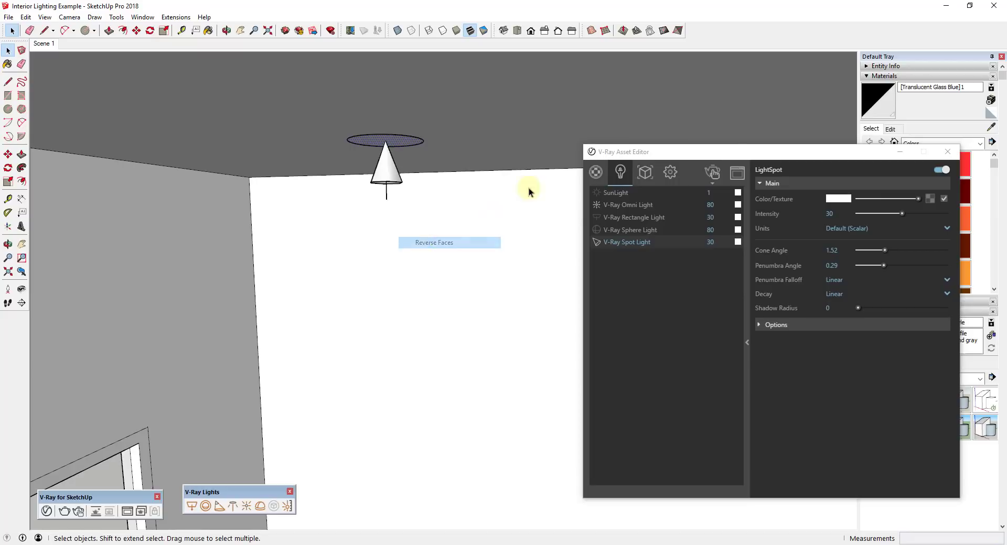
{"action": "left_click", "coordinate": [734, 154]}
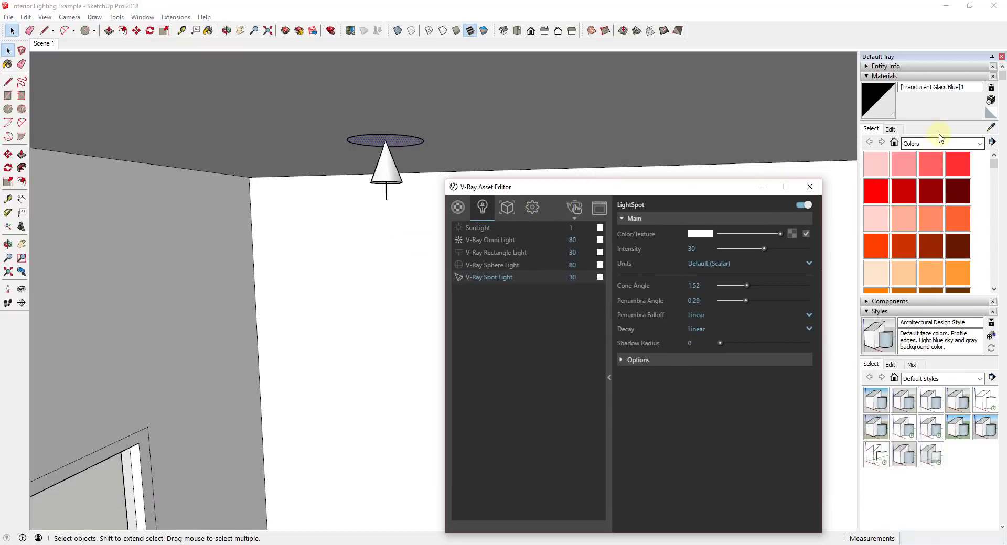
{"action": "left_click", "coordinate": [881, 283]}
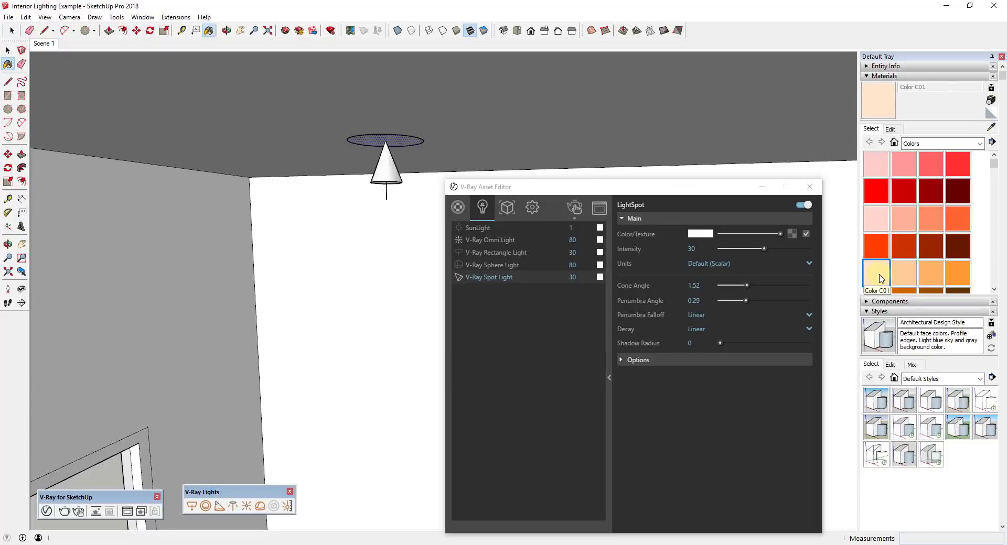
{"action": "left_click", "coordinate": [402, 135]}
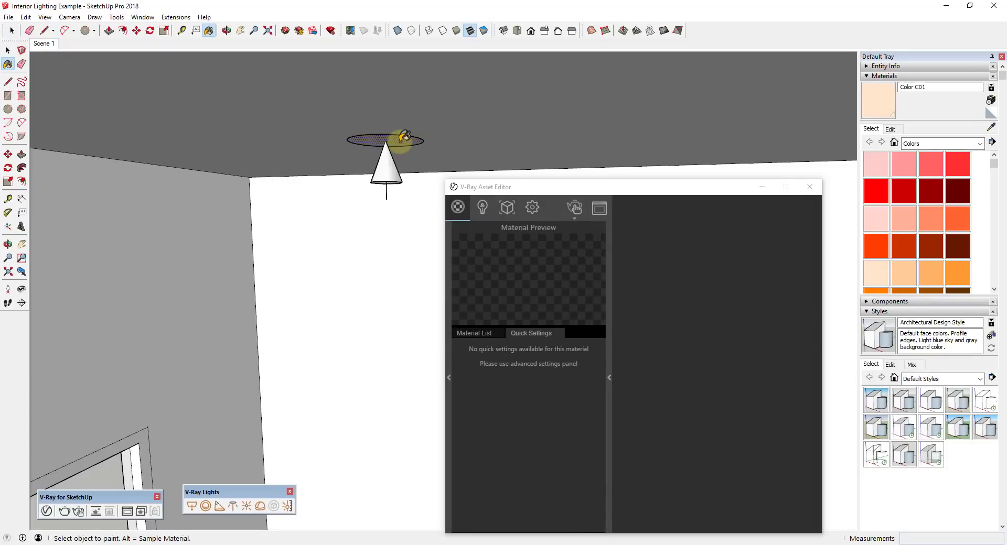
{"action": "key", "text": "space"}
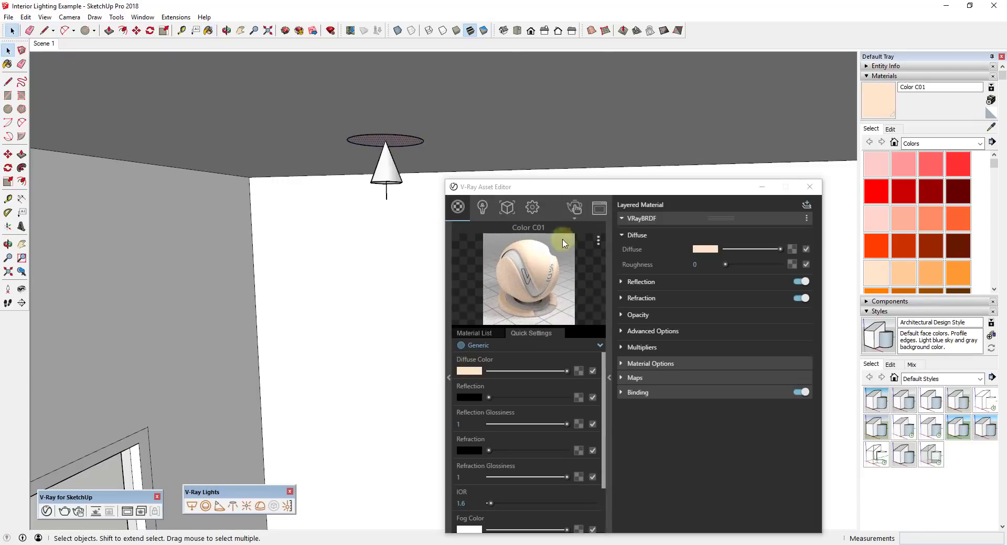
Browse the library's Emissive category for LED materials and change the Color C01 material's type to Emissive
{"action": "left_click", "coordinate": [597, 190]}
{"action": "left_click_drag", "start_coordinate": [598, 190], "coordinate": [626, 80]}
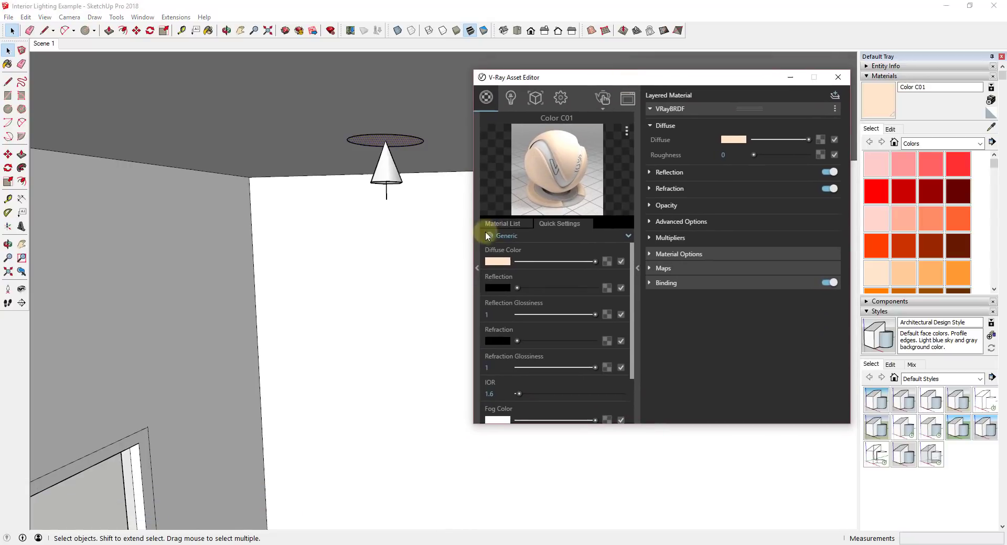
{"action": "left_click", "coordinate": [476, 263]}
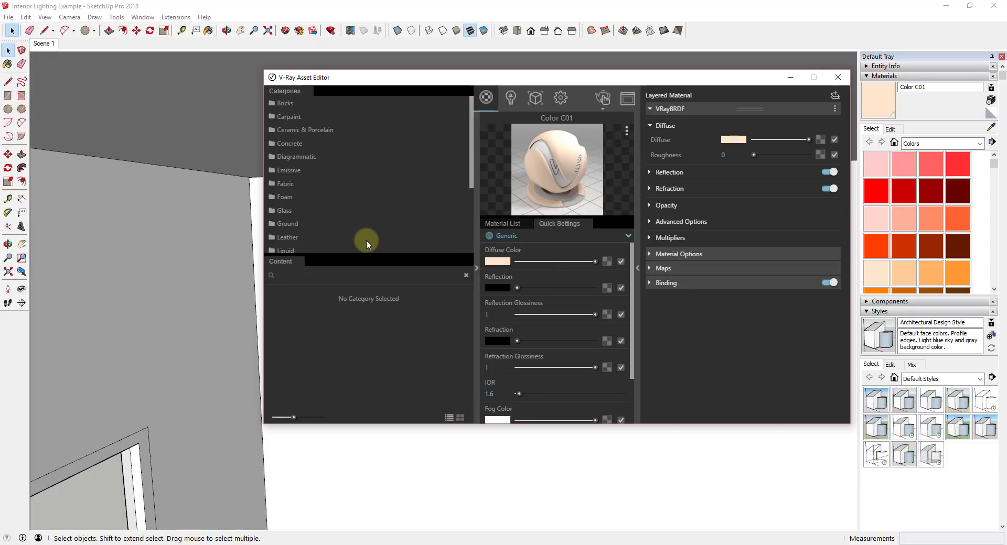
{"action": "left_click", "coordinate": [288, 171]}
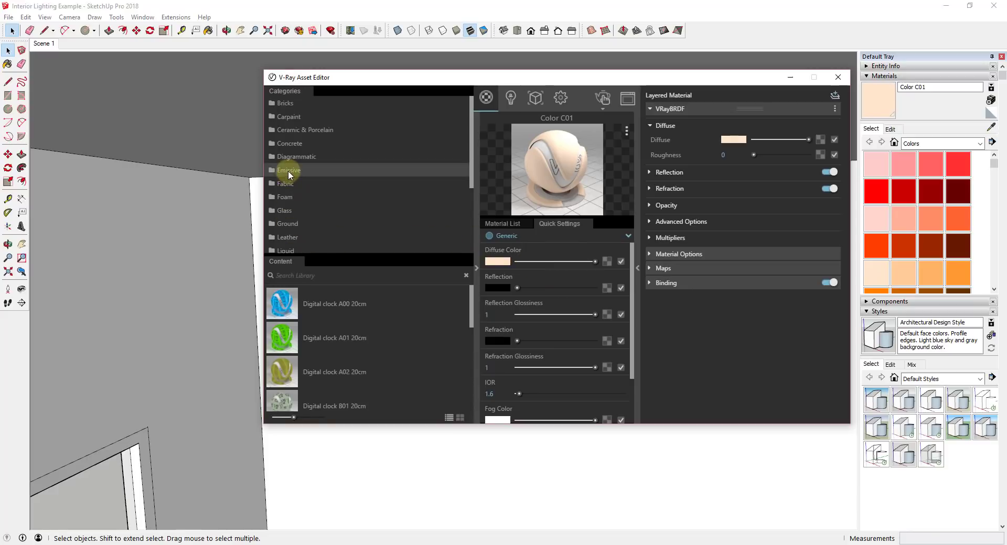
{"action": "left_click_drag", "start_coordinate": [471, 310], "coordinate": [470, 358]}
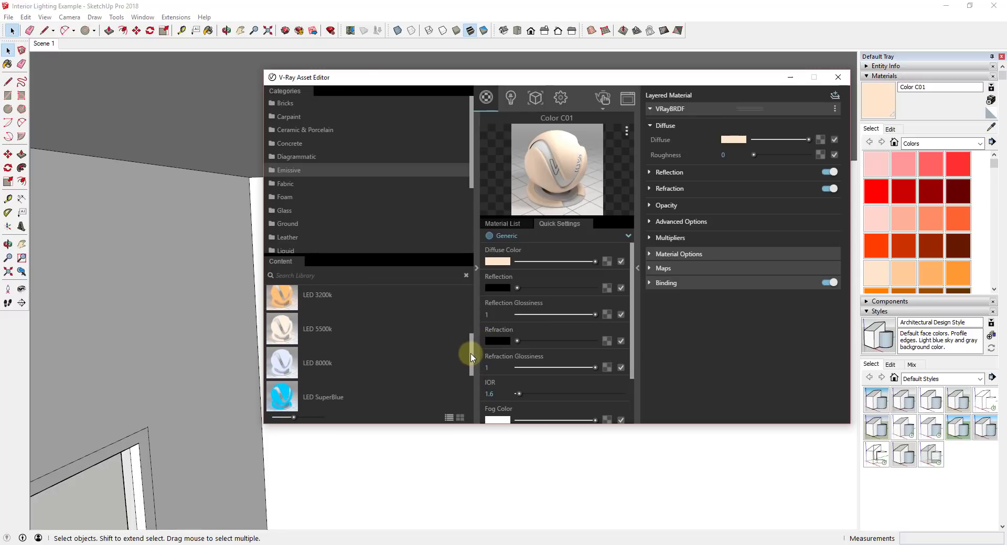
{"action": "left_click", "coordinate": [564, 235]}
{"action": "left_click", "coordinate": [509, 361]}
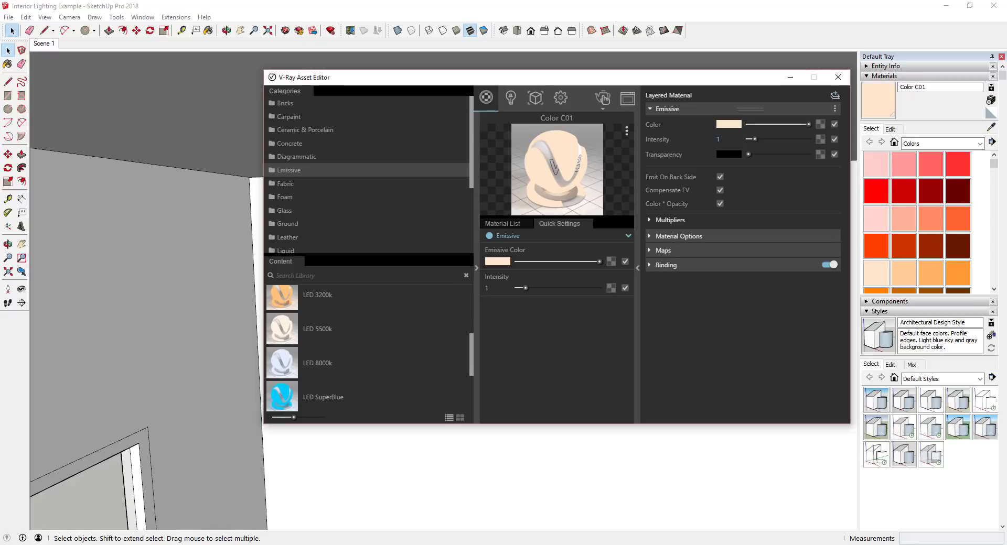
Return to the Scene 1 view, start an interactive render and examine the ceiling disc up close
{"action": "left_click", "coordinate": [43, 44]}
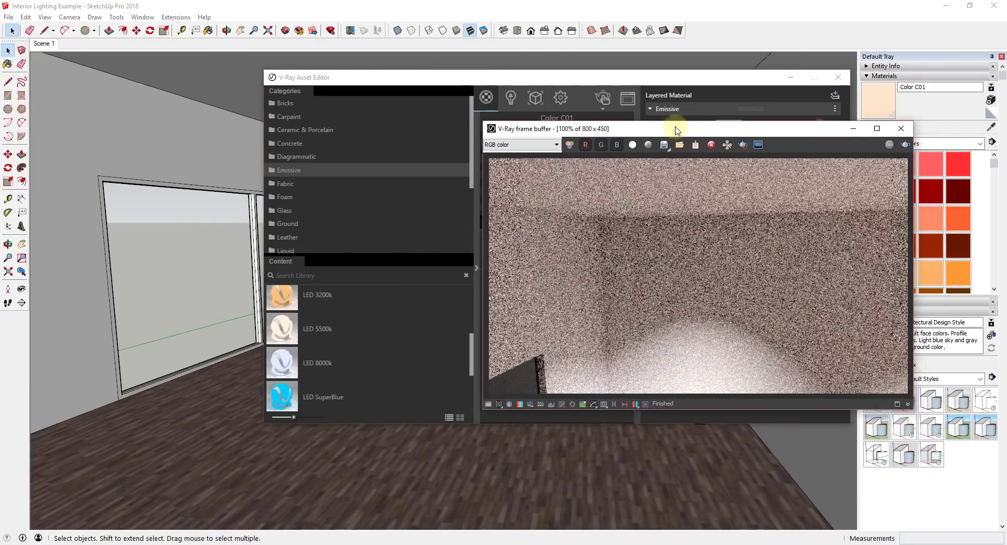
{"action": "left_click_drag", "start_coordinate": [676, 130], "coordinate": [695, 92]}
{"action": "left_click", "coordinate": [790, 77]}
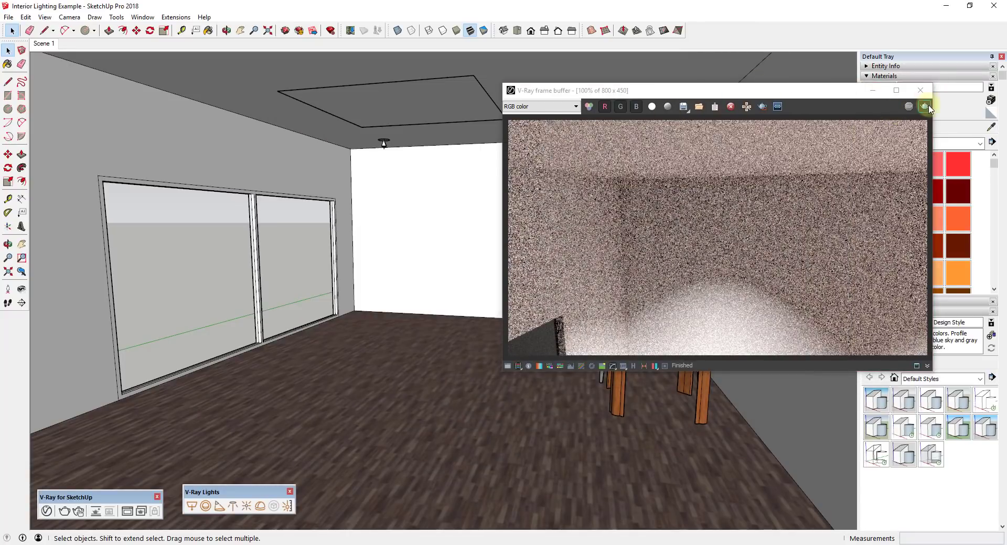
{"action": "left_click", "coordinate": [924, 106]}
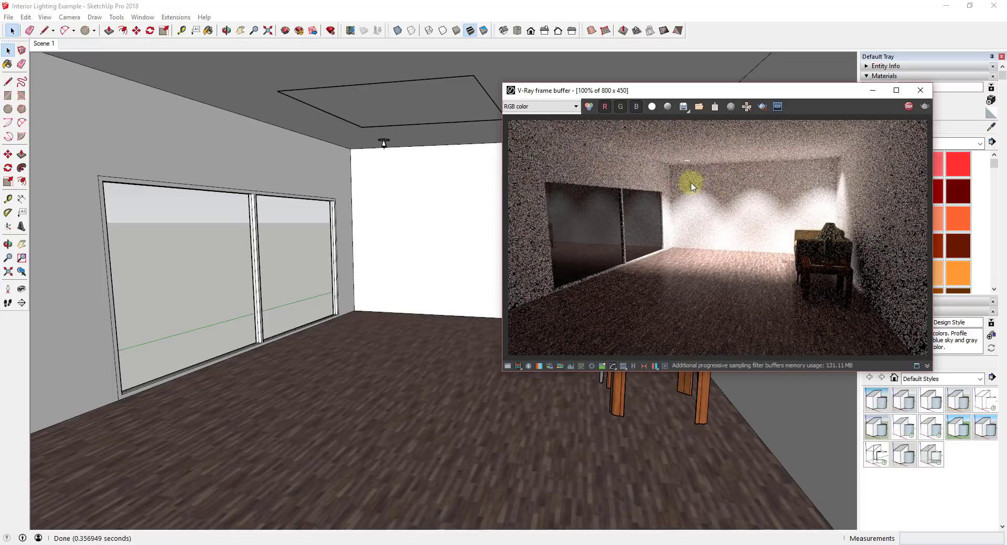
{"action": "scroll", "coordinate": [690, 170], "scroll_direction": "up", "scroll_amount": 1}
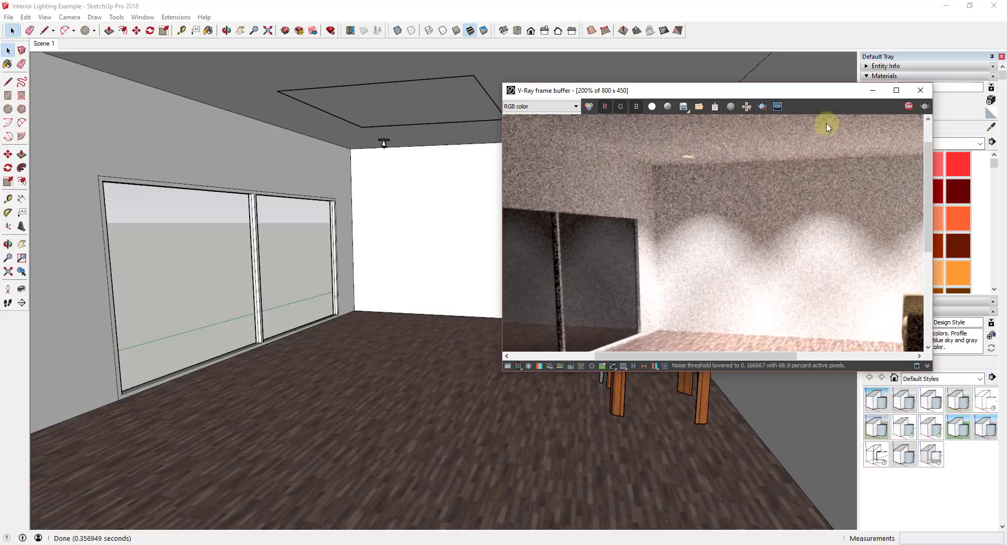
Raise the Color C01 emissive intensity to 5.7, stop the interactive render and put the V-Ray windows away
{"action": "left_click", "coordinate": [348, 544]}
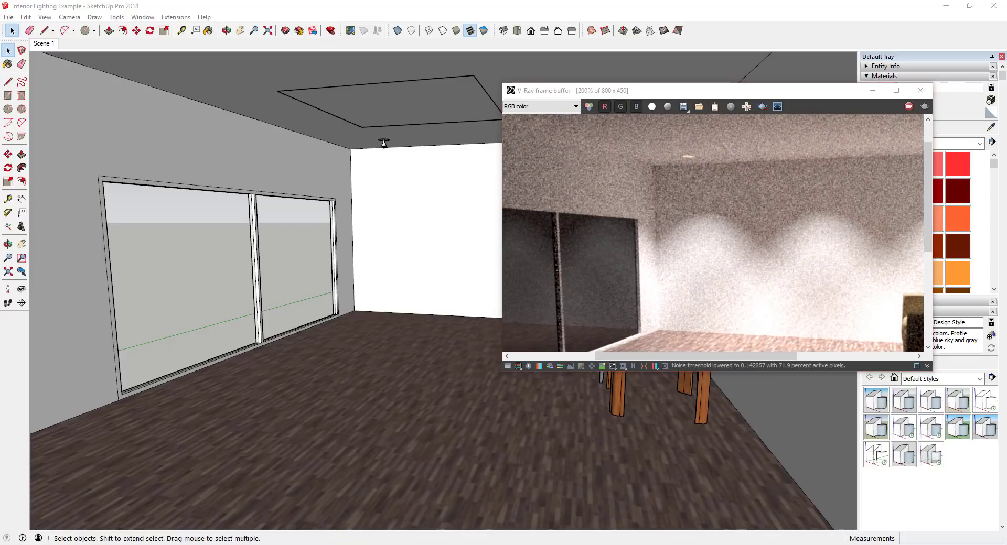
{"action": "left_click", "coordinate": [298, 511]}
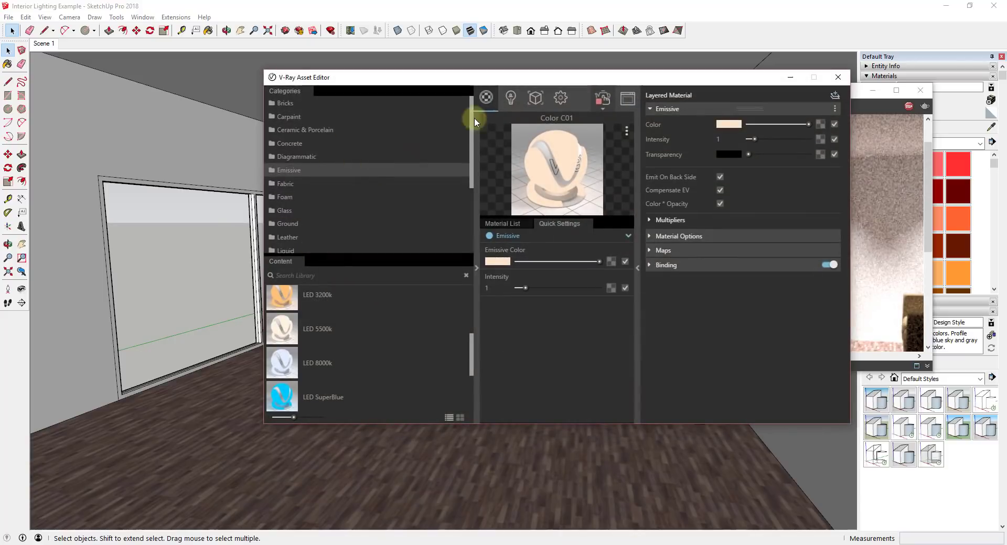
{"action": "left_click_drag", "start_coordinate": [570, 80], "coordinate": [337, 161]}
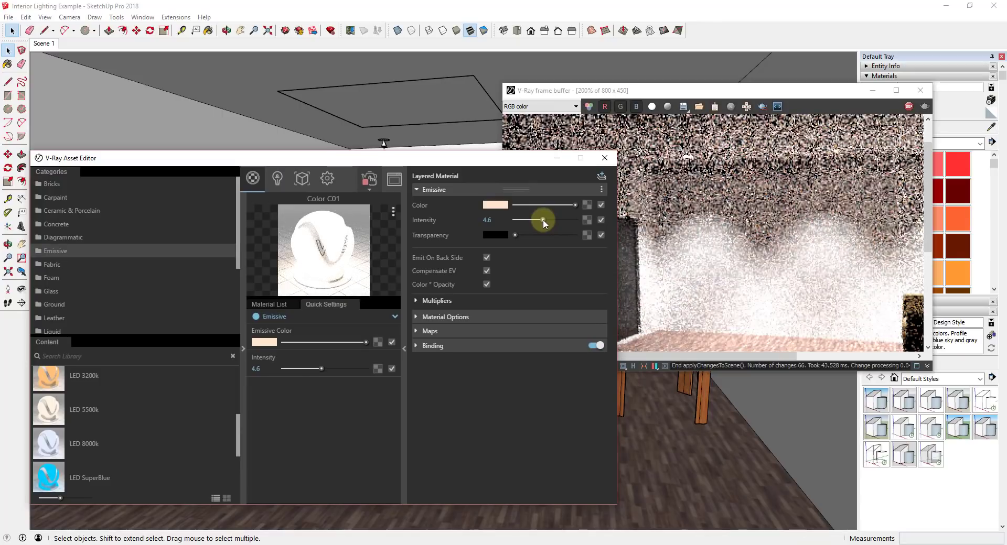
{"action": "left_click_drag", "start_coordinate": [543, 219], "coordinate": [549, 219]}
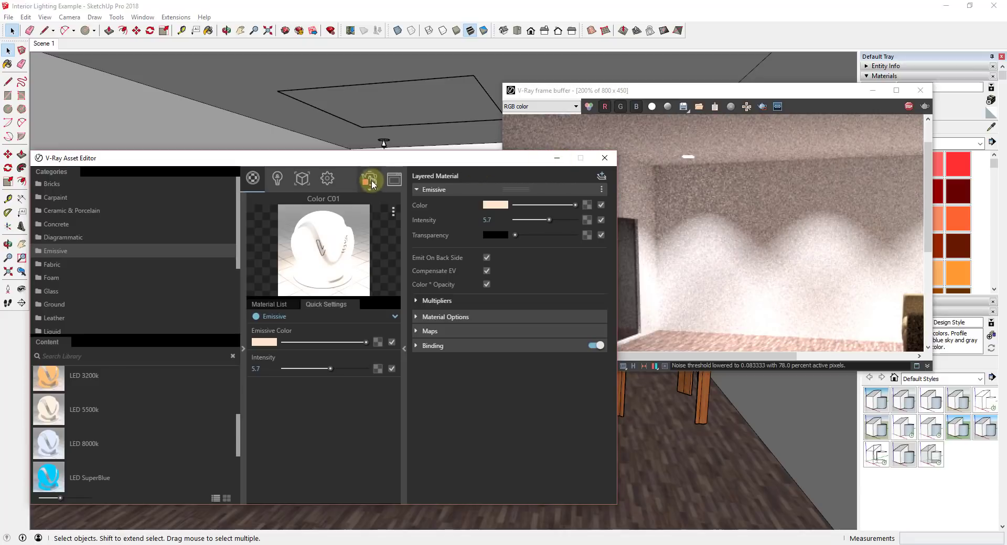
{"action": "left_click", "coordinate": [558, 158]}
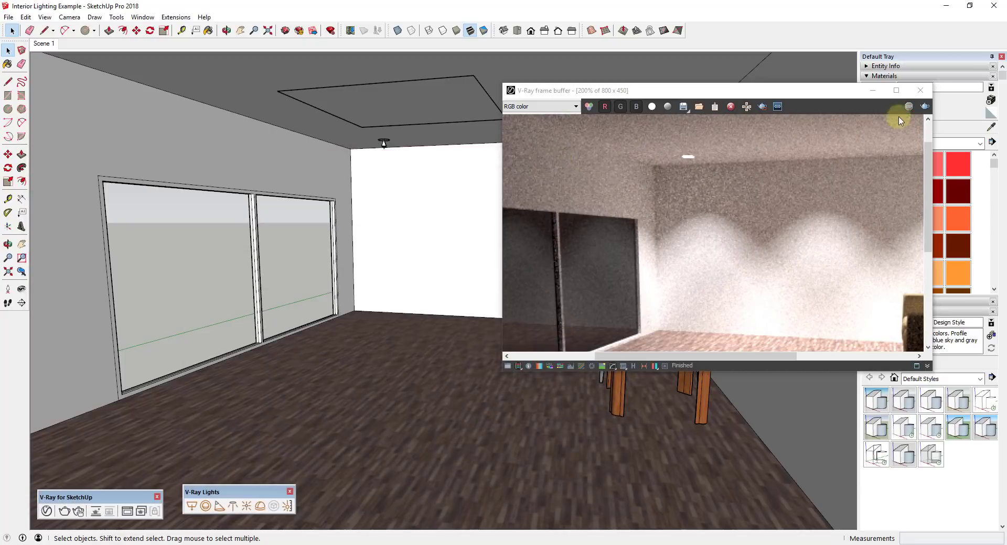
{"action": "left_click", "coordinate": [872, 90]}
Draw a wide rectangle across the middle of the white far wall
{"action": "left_click", "coordinate": [429, 207]}
{"action": "key", "text": "r"}
{"action": "left_click", "coordinate": [420, 204]}
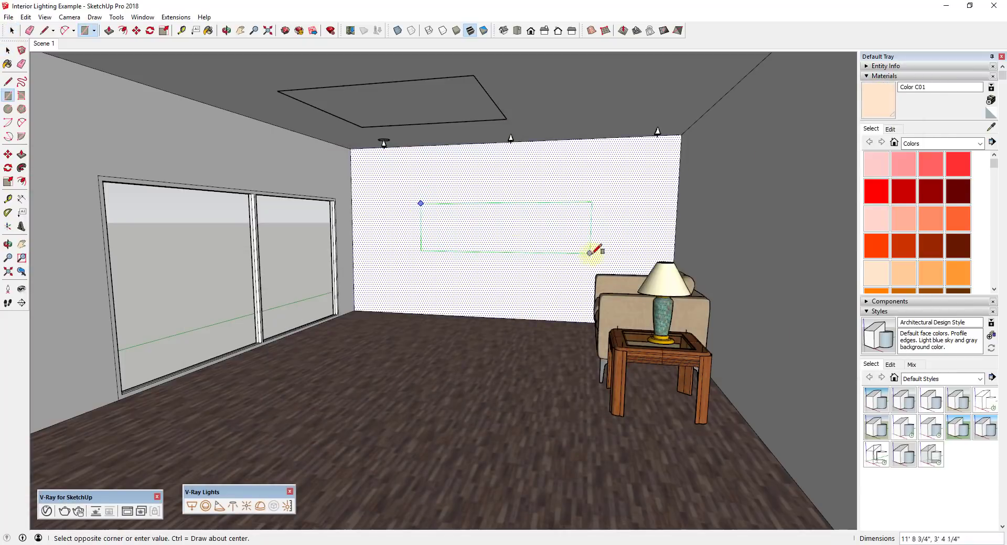
{"action": "left_click", "coordinate": [581, 265]}
{"action": "key", "text": "space"}
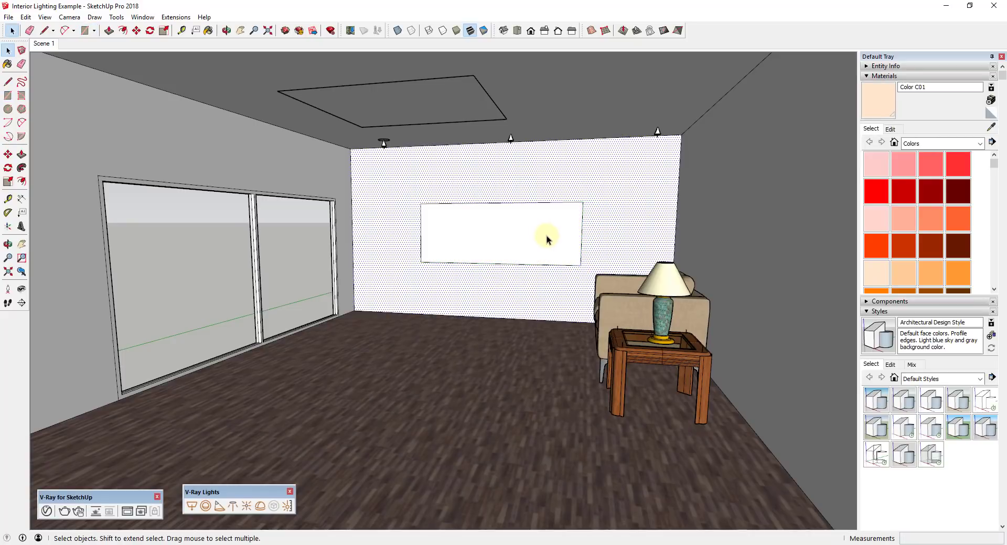
Pull the wall rectangle out about 2' 9" and push its front face back about 1' 9 1/4" to form a thin panel
{"action": "key", "text": "p"}
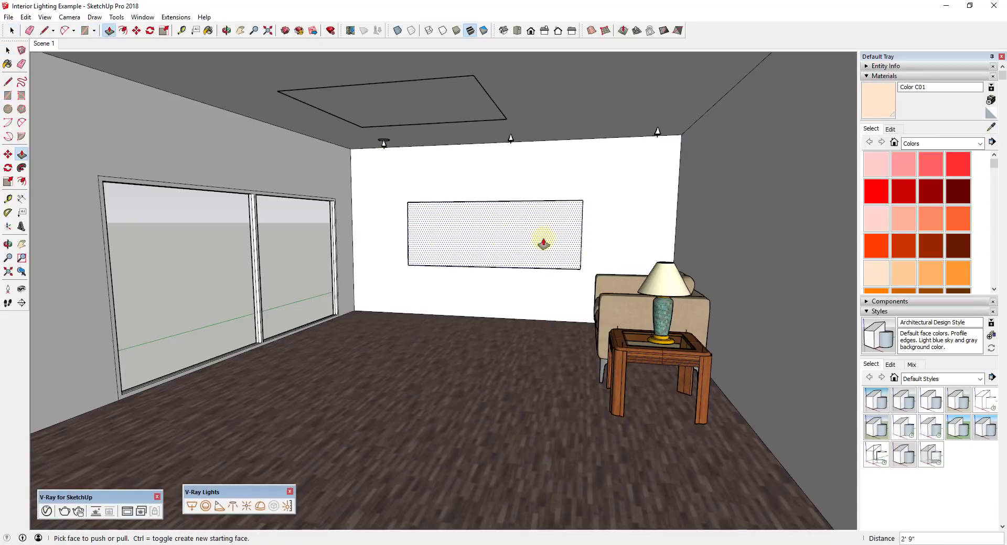
{"action": "left_click_drag", "start_coordinate": [543, 243], "coordinate": [551, 231]}
{"action": "key", "text": "space"}
{"action": "middle_click_drag", "start_coordinate": [551, 231], "coordinate": [515, 244]}
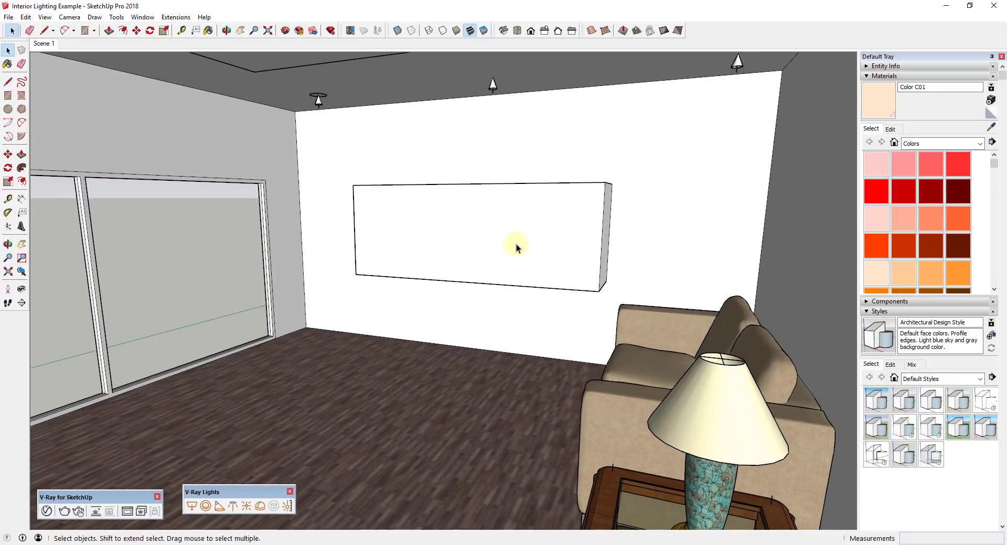
{"action": "key", "text": "p"}
{"action": "left_click_drag", "start_coordinate": [514, 245], "coordinate": [521, 245]}
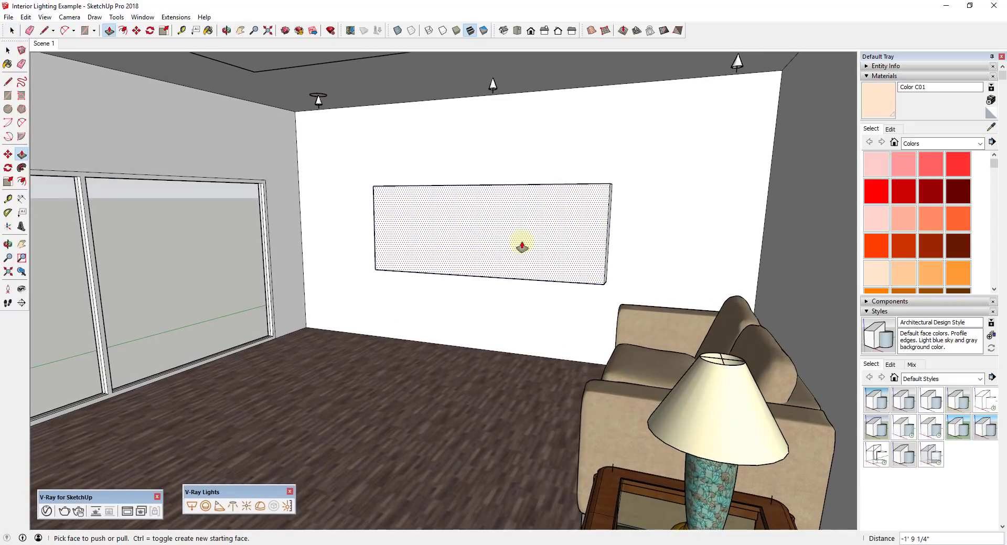
{"action": "key", "text": "space"}
Import the Sky1 image as a texture and fit it corner to corner on the wall panel's front face
{"action": "left_click", "coordinate": [10, 18]}
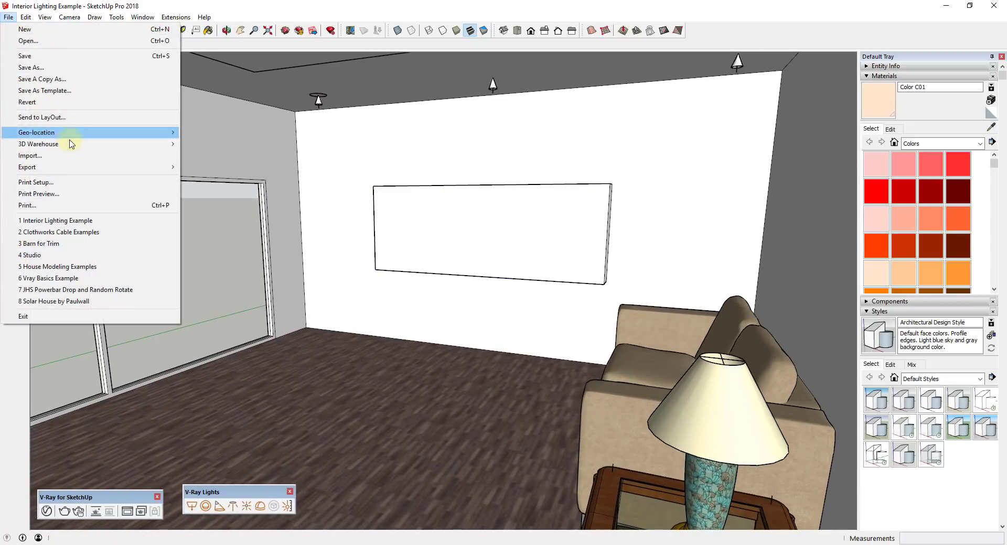
{"action": "left_click", "coordinate": [78, 156]}
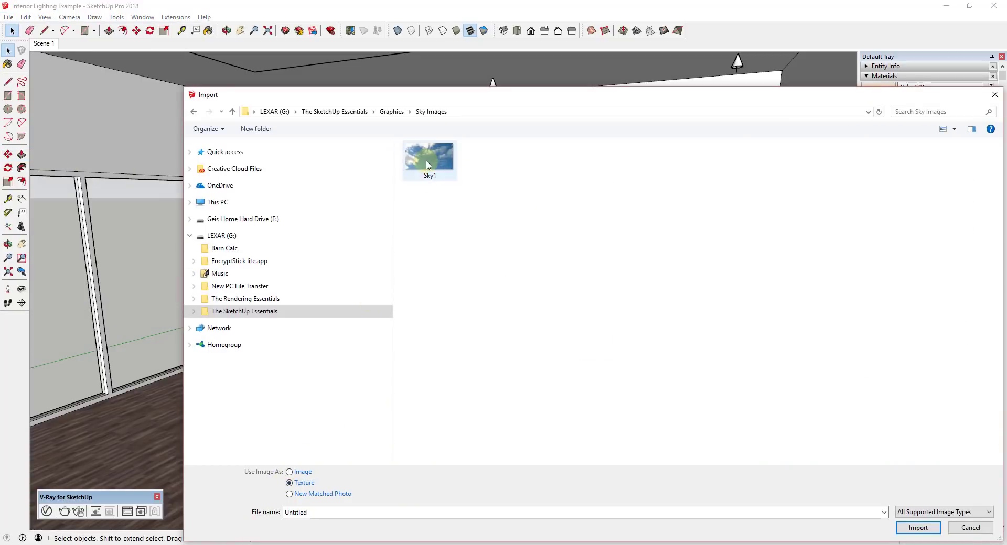
{"action": "double_click", "coordinate": [427, 157]}
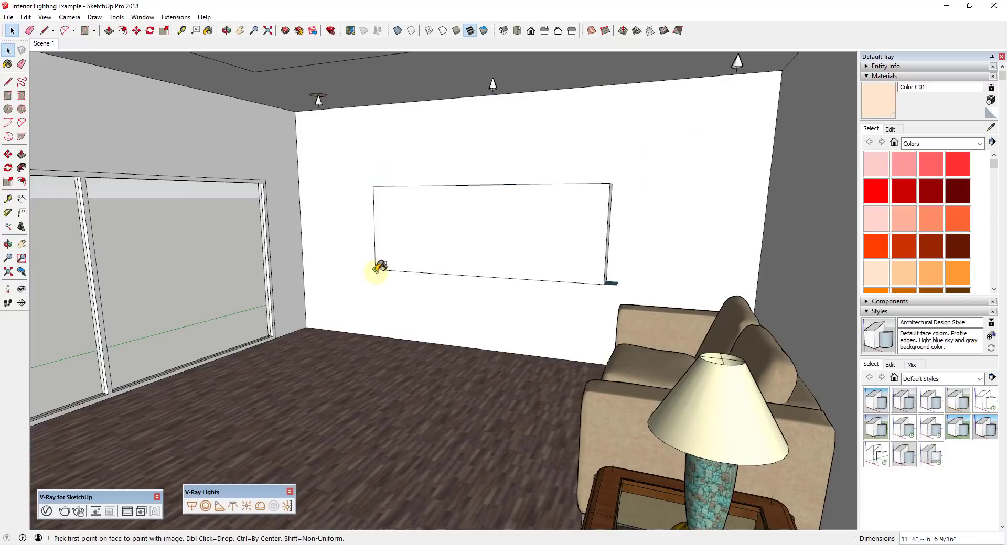
{"action": "left_click", "coordinate": [375, 269]}
{"action": "left_click", "coordinate": [611, 185]}
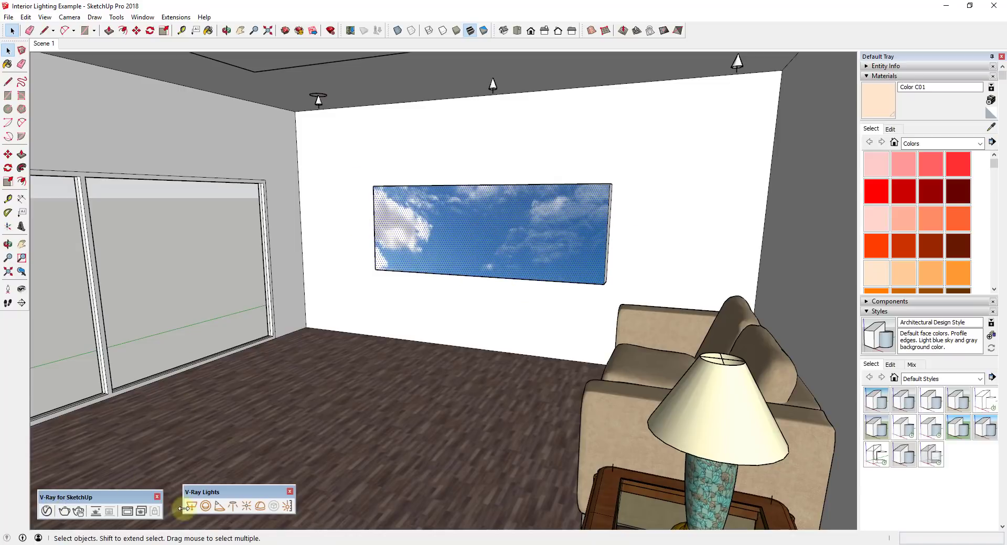
Bring up the V-Ray Asset Editor, sample the Sky1 material from the wall panel and change its type from Generic to Emissive
{"action": "left_click", "coordinate": [47, 511]}
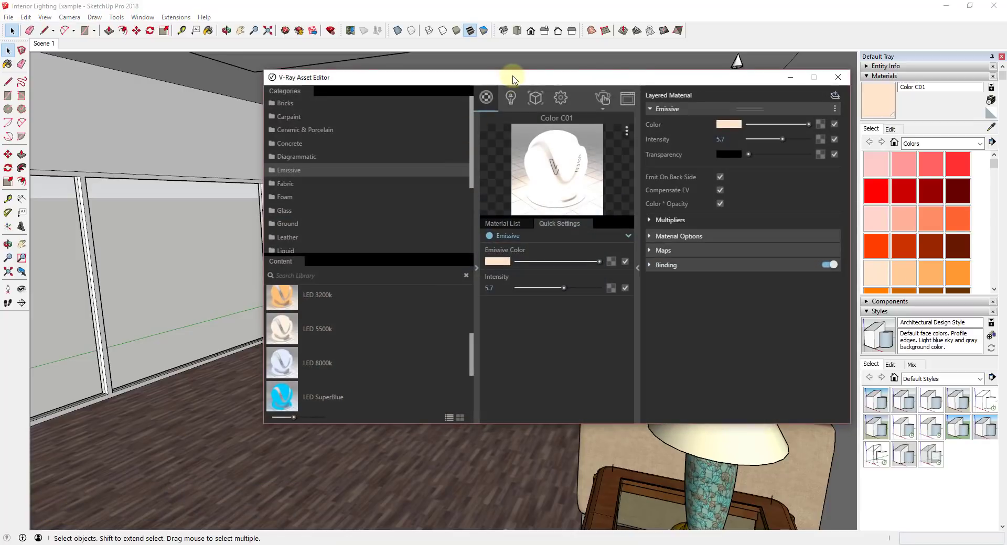
{"action": "left_click_drag", "start_coordinate": [513, 79], "coordinate": [277, 152]}
{"action": "left_click", "coordinate": [995, 129]}
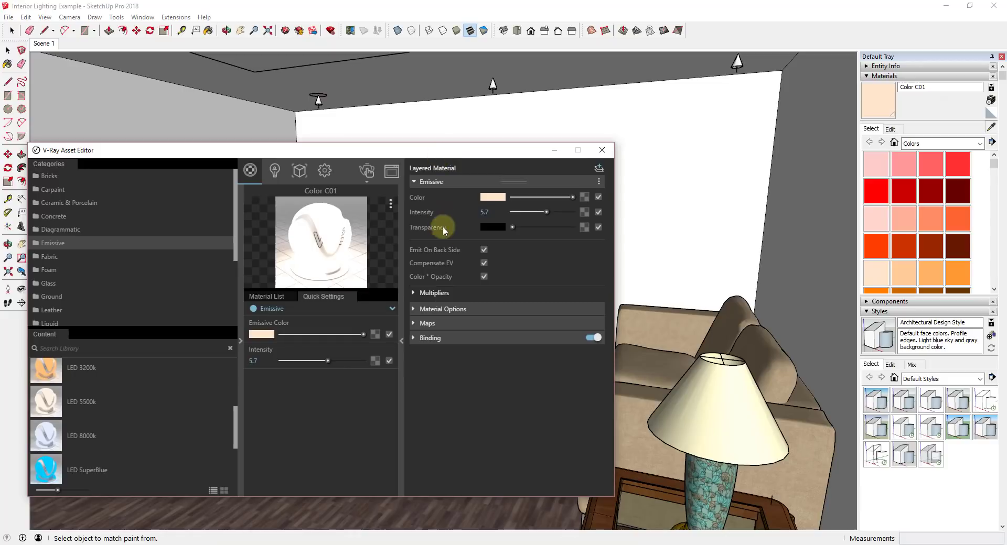
{"action": "mouse_move", "coordinate": [440, 160]}
{"action": "left_mouse_down"}
{"action": "mouse_move", "coordinate": [444, 252]}
{"action": "mouse_move", "coordinate": [460, 116]}
{"action": "left_mouse_up"}
{"action": "left_click", "coordinate": [459, 197]}
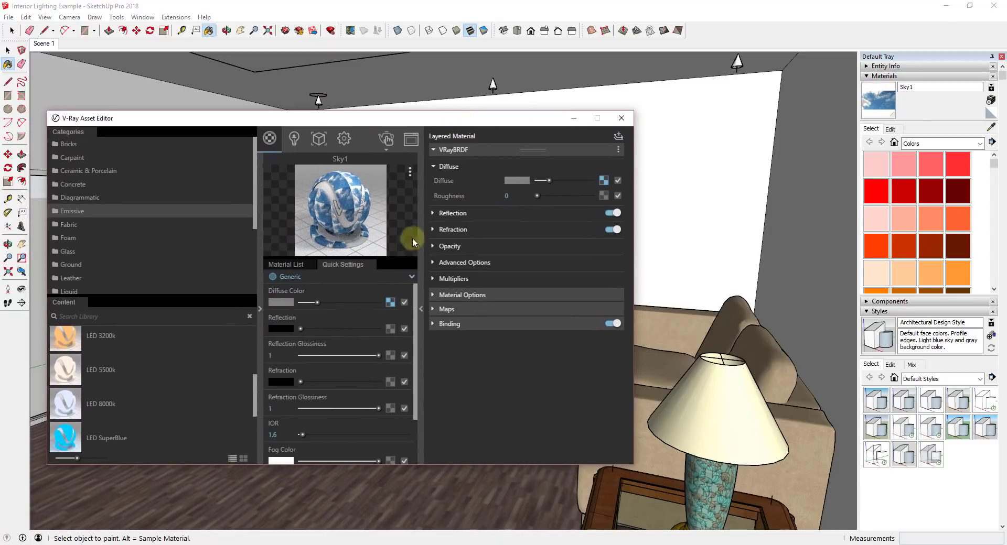
{"action": "left_click", "coordinate": [341, 278]}
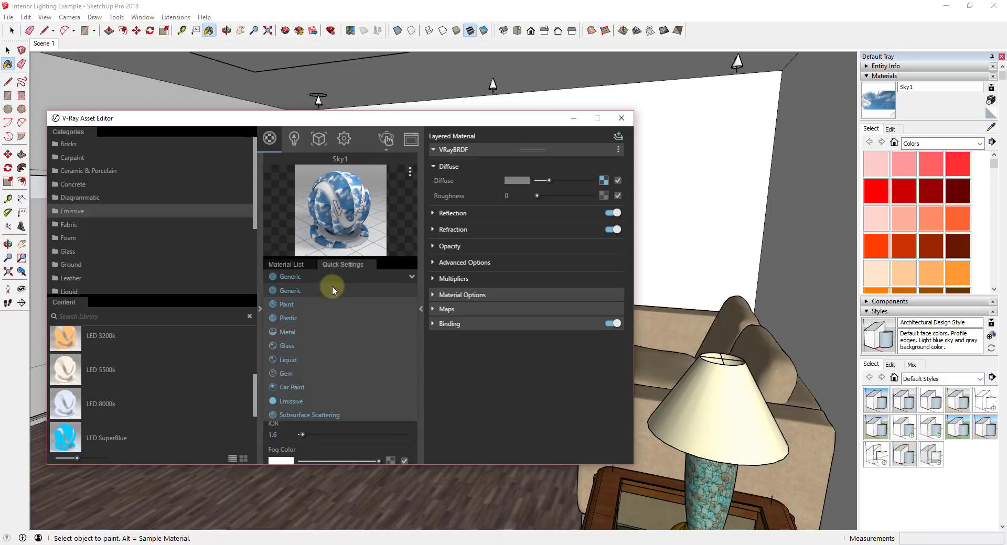
{"action": "left_click", "coordinate": [291, 401]}
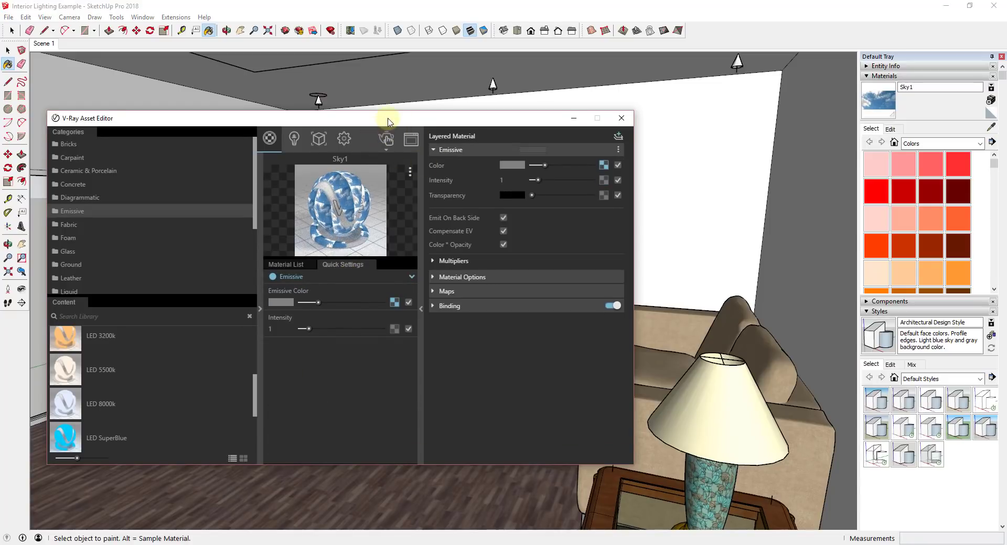
{"action": "left_click_drag", "start_coordinate": [388, 121], "coordinate": [438, 121]}
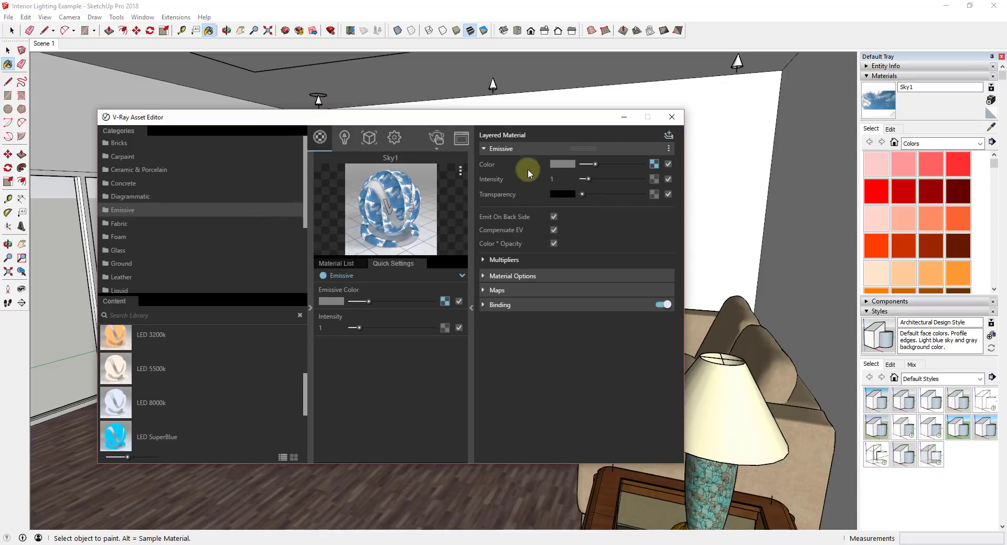
Start an interactive render and switch off the V-Ray Sphere Light and V-Ray Spot Light to judge the sky panel's own glow
{"action": "left_click_drag", "start_coordinate": [498, 116], "coordinate": [743, 166]}
{"action": "left_click", "coordinate": [680, 199]}
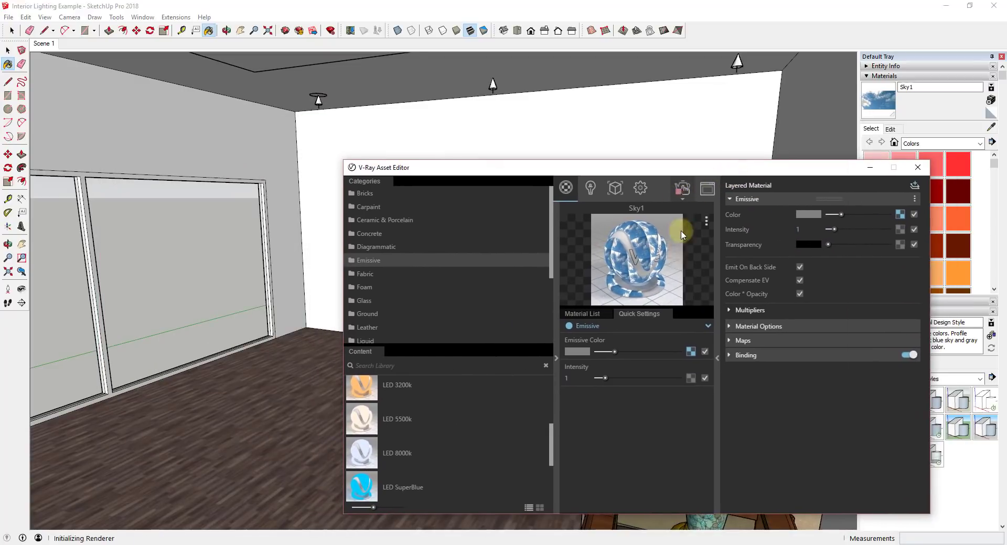
{"action": "left_click_drag", "start_coordinate": [736, 87], "coordinate": [297, 90]}
{"action": "left_click", "coordinate": [589, 188]}
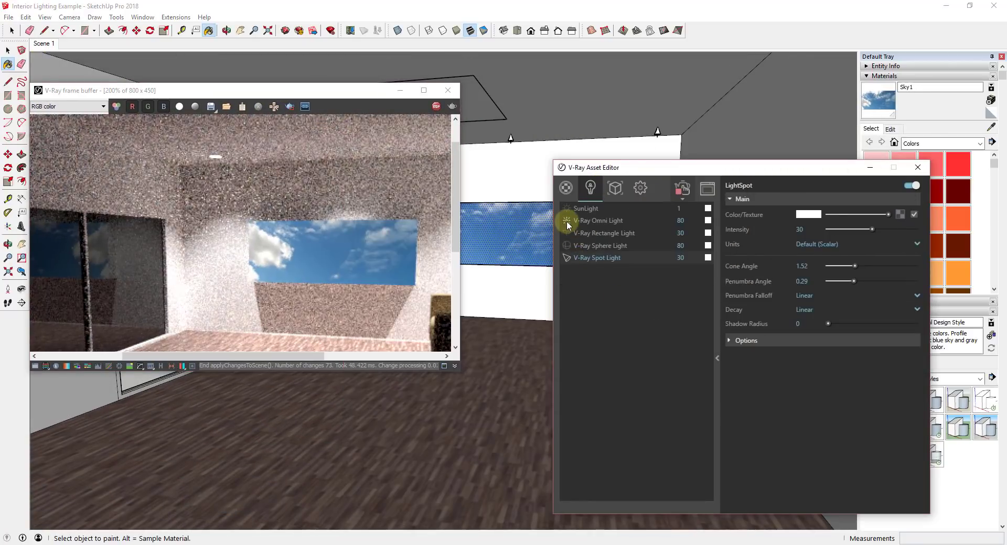
{"action": "left_click", "coordinate": [566, 255]}
{"action": "left_click", "coordinate": [565, 188]}
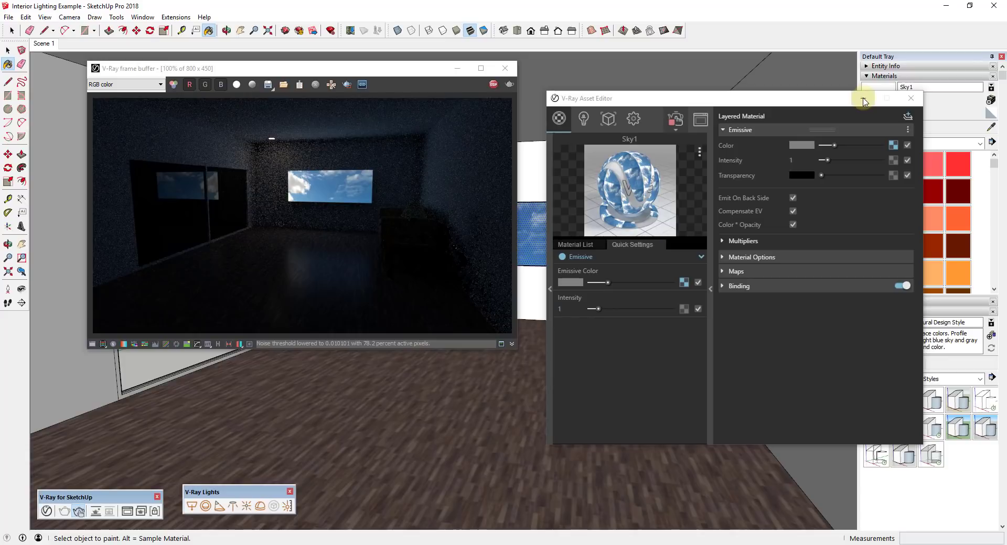
Stop the interactive render and repaint the wall panel's front face with the Default material
{"action": "left_click", "coordinate": [613, 256]}
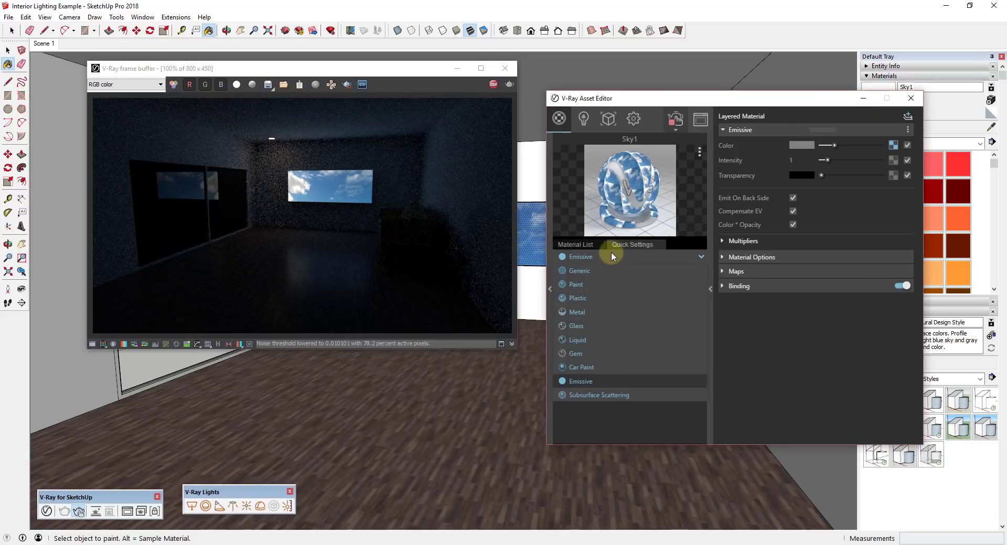
{"action": "left_click", "coordinate": [624, 255]}
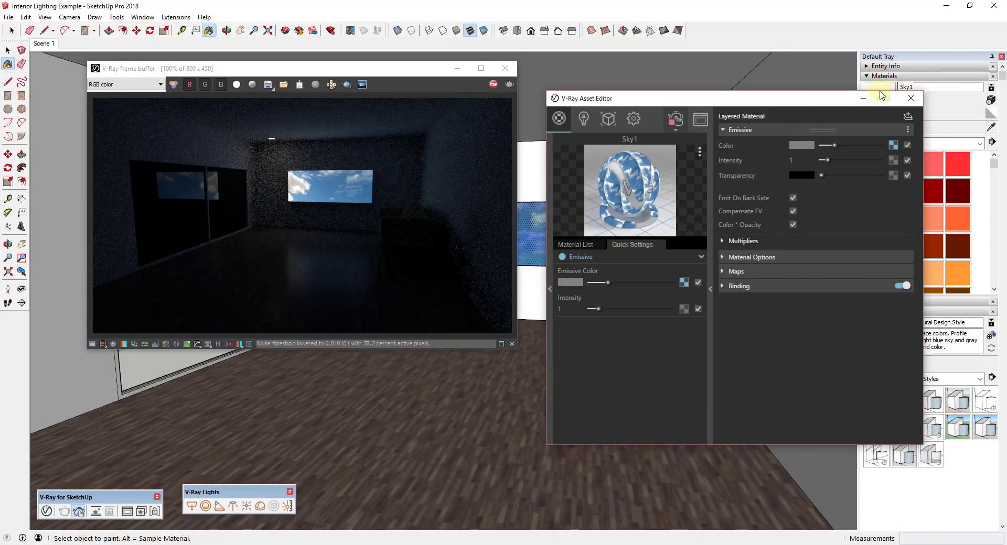
{"action": "left_click", "coordinate": [674, 119]}
{"action": "left_click", "coordinate": [863, 98]}
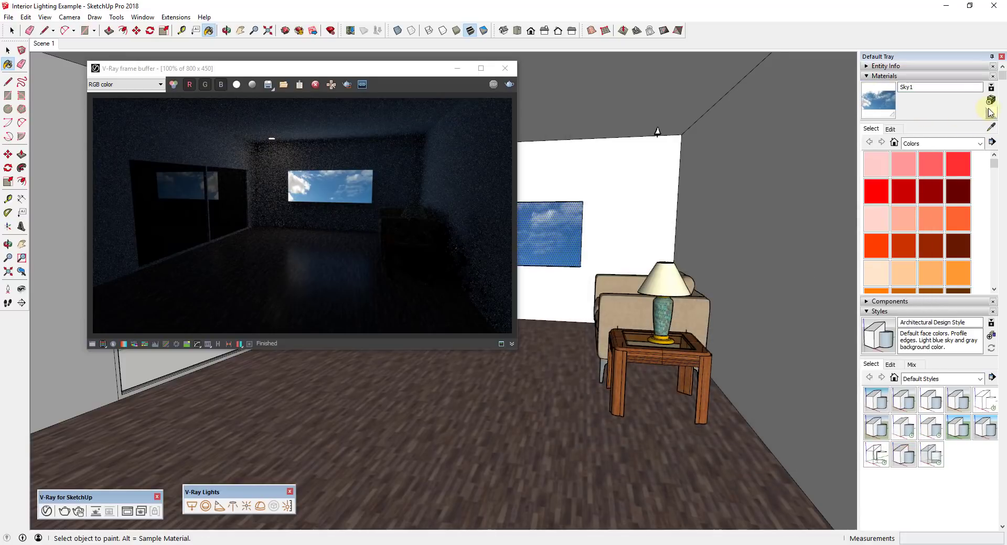
{"action": "left_click", "coordinate": [989, 112]}
{"action": "left_click", "coordinate": [558, 234]}
{"action": "key", "text": "space"}
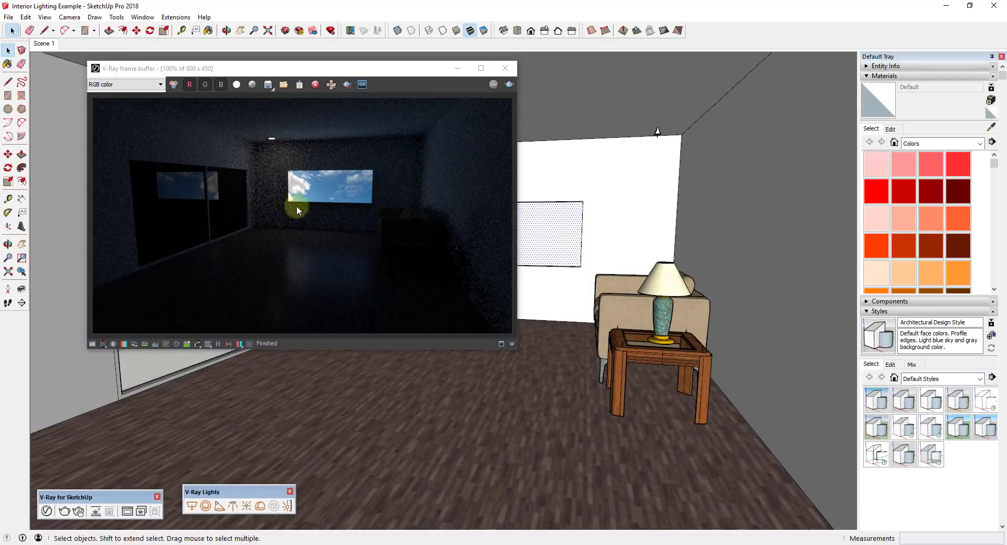
Switch the V-Ray Sphere Light and V-Ray Spot Light back on and check the room in a short interactive render
{"action": "left_click", "coordinate": [45, 516]}
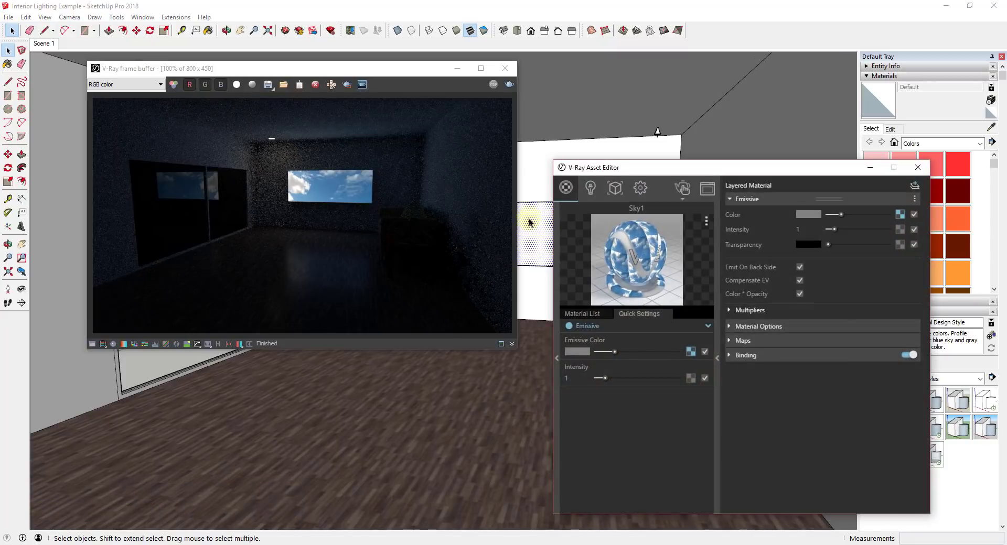
{"action": "left_click", "coordinate": [591, 189]}
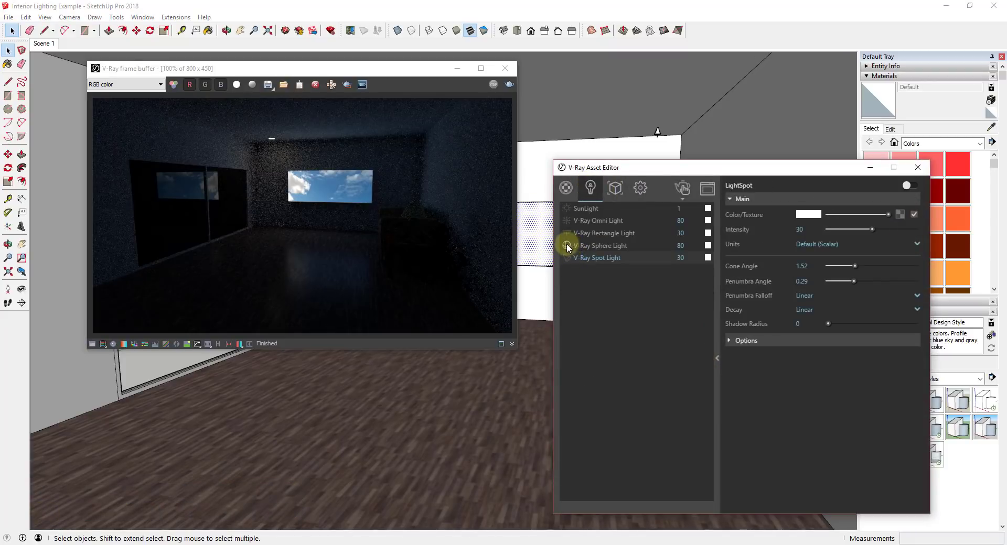
{"action": "left_click", "coordinate": [568, 260]}
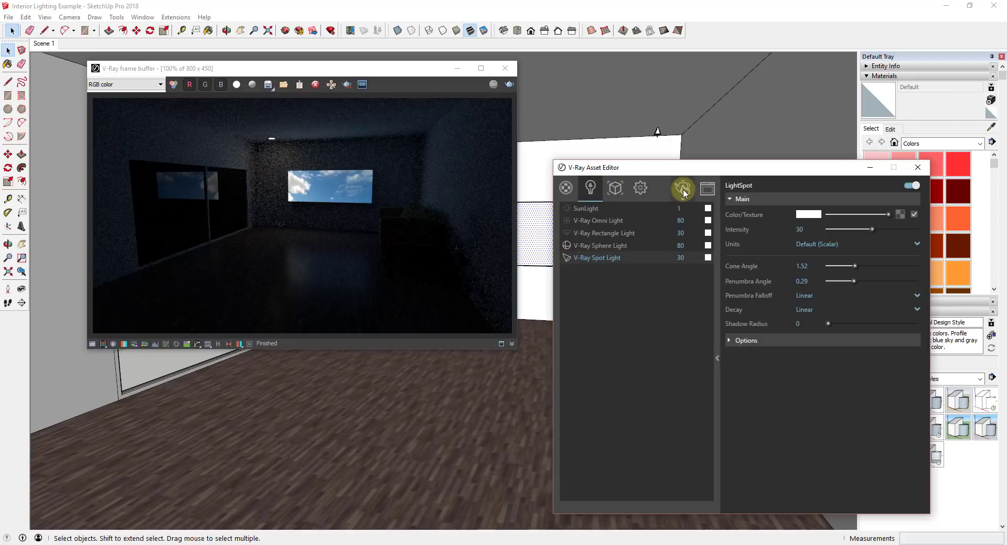
{"action": "left_click", "coordinate": [682, 190]}
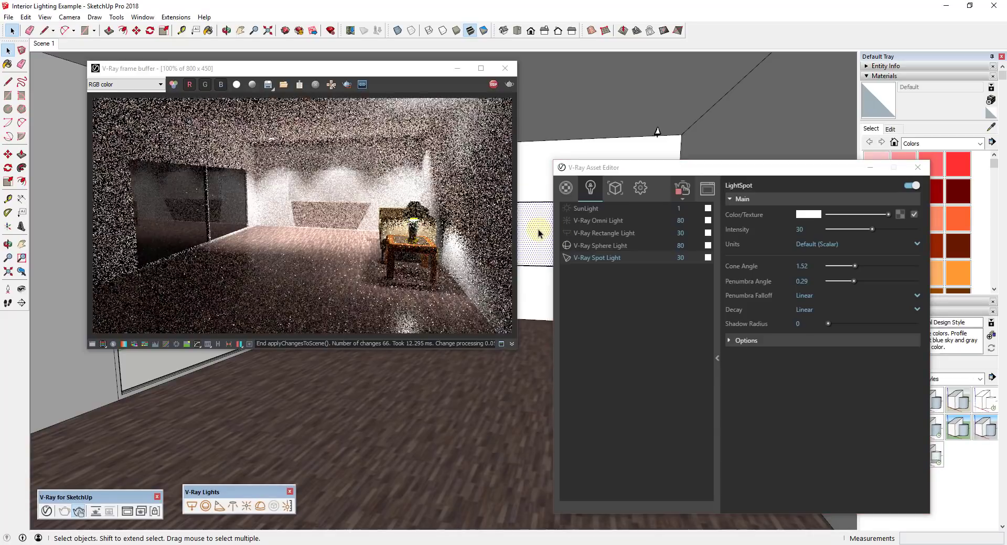
{"action": "left_click", "coordinate": [870, 168]}
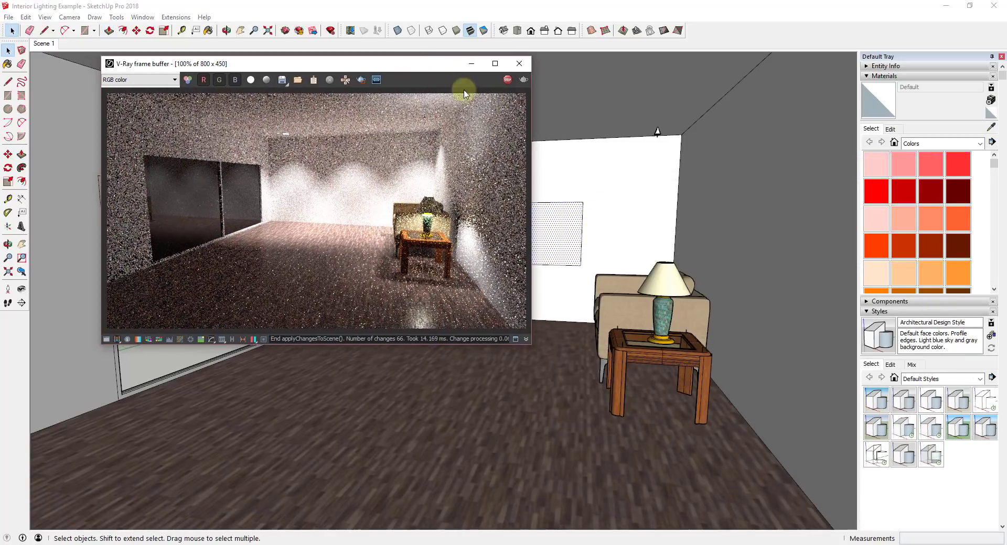
{"action": "left_click", "coordinate": [507, 80]}
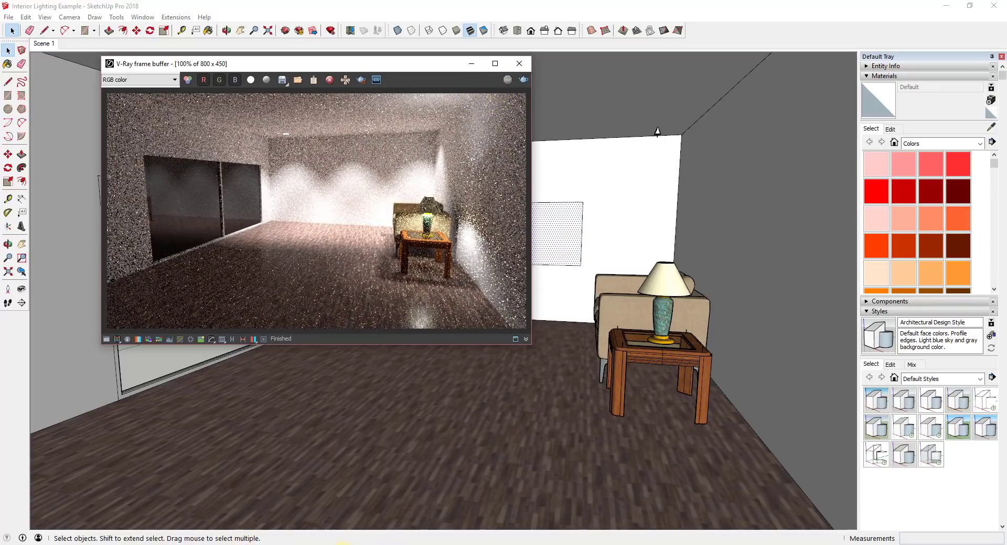
Reopen the V-Ray Asset Editor and start a regular, non-interactive render of the room
{"action": "mouse_move", "coordinate": [344, 543]}
{"action": "left_click", "coordinate": [315, 507]}
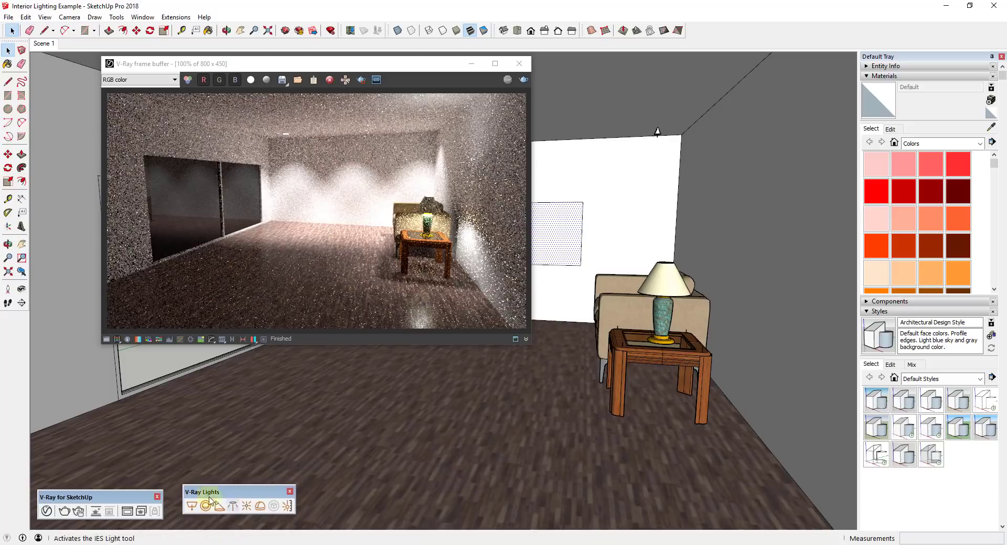
{"action": "left_click", "coordinate": [47, 511]}
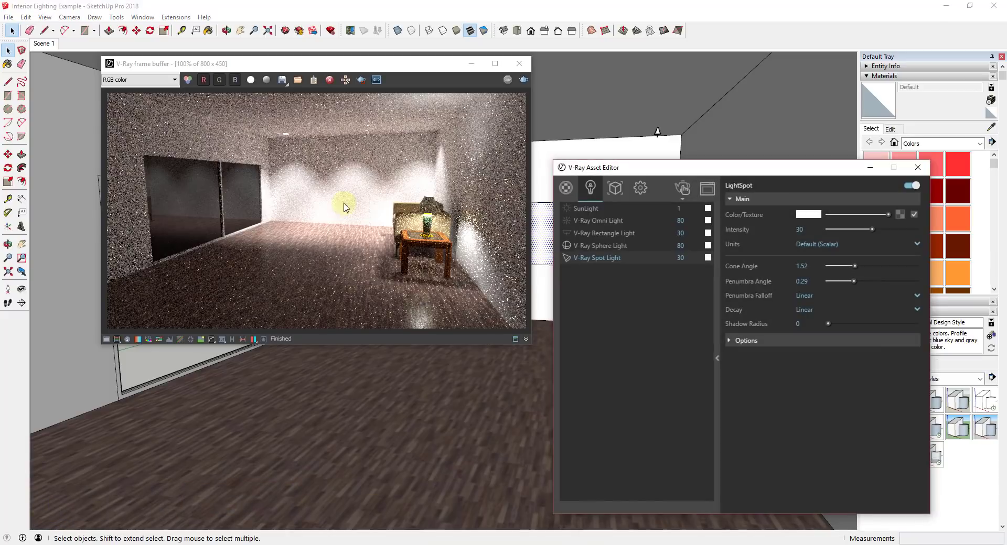
{"action": "left_click", "coordinate": [682, 189]}
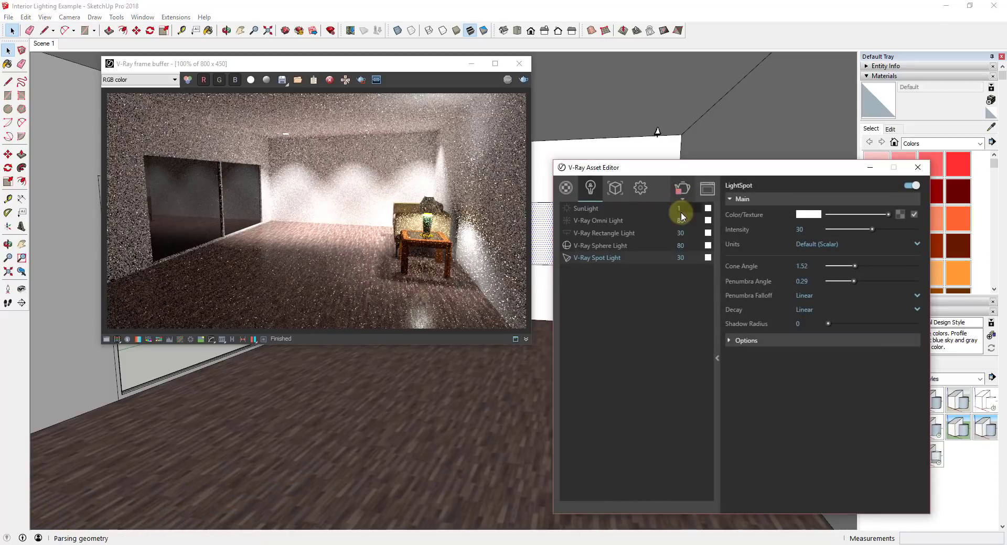